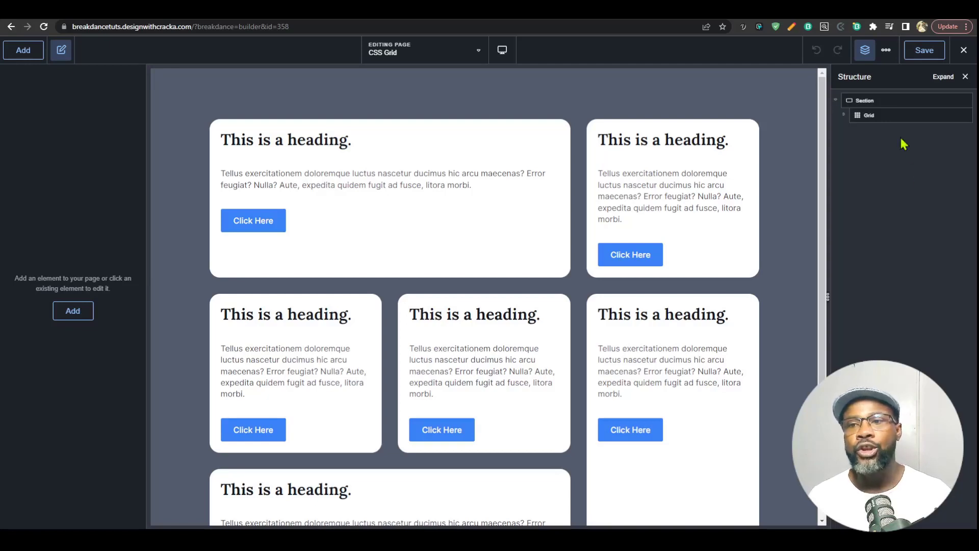
Step: Add an empty section and place it above the existing section that holds the card grid
click(864, 100)
click(21, 51)
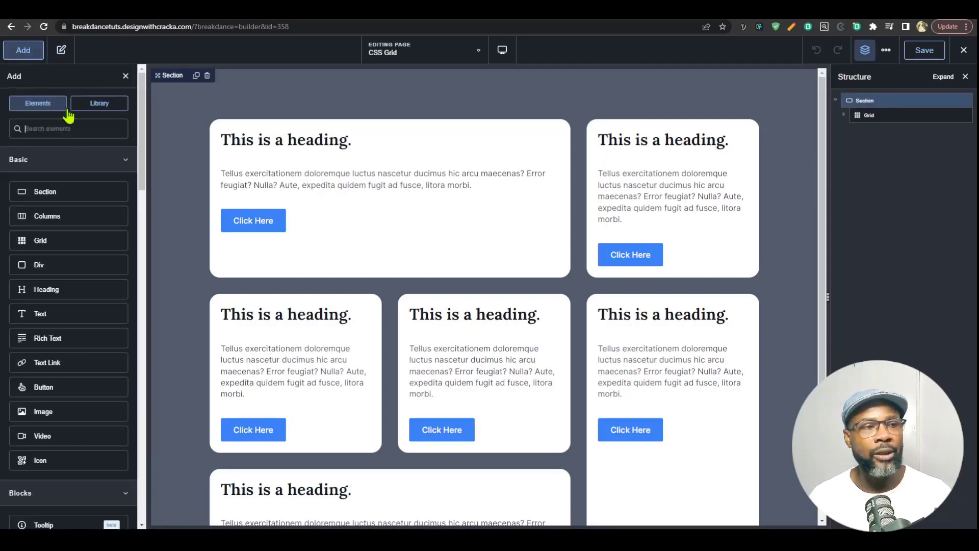
click(56, 192)
drag(848, 131, 852, 97)
click(835, 114)
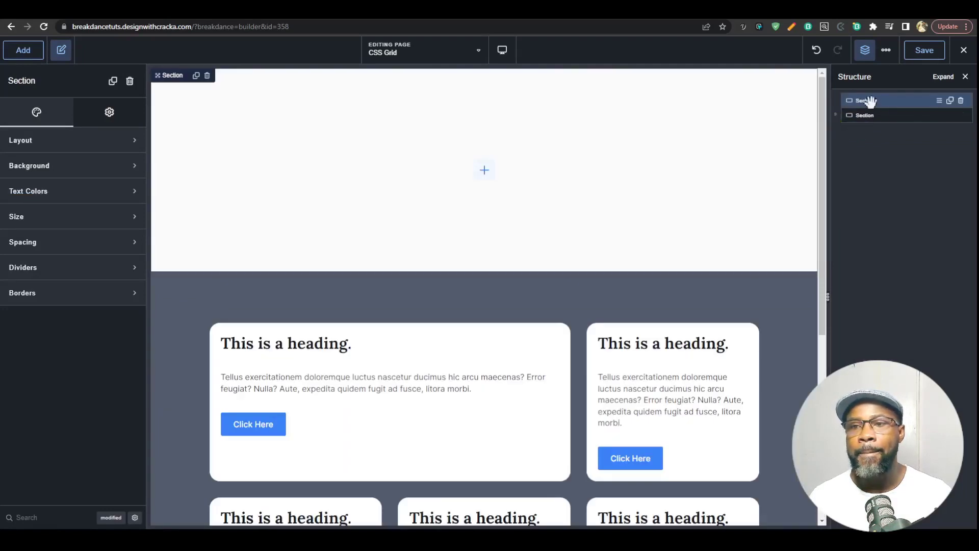
click(109, 116)
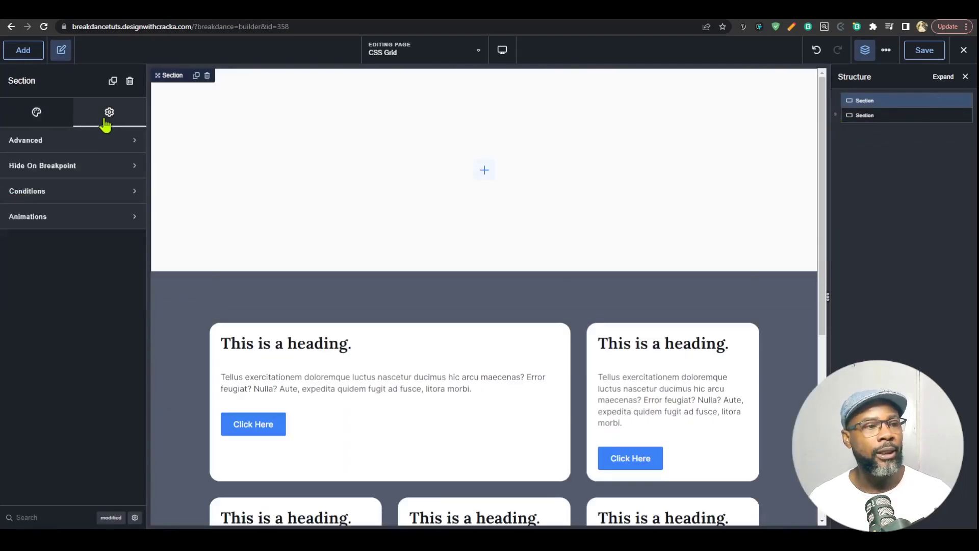
click(37, 115)
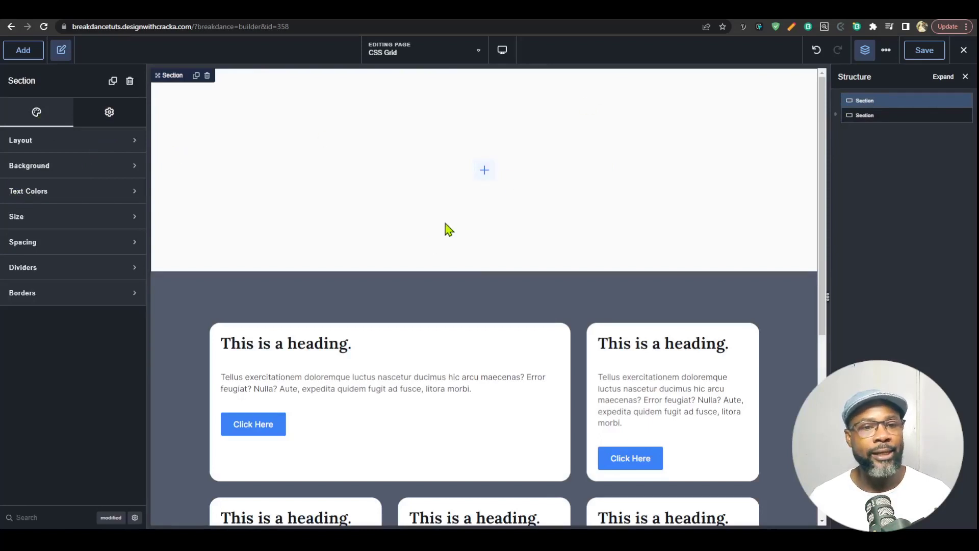
Step: Insert a three-column Columns element into the new empty section
click(485, 173)
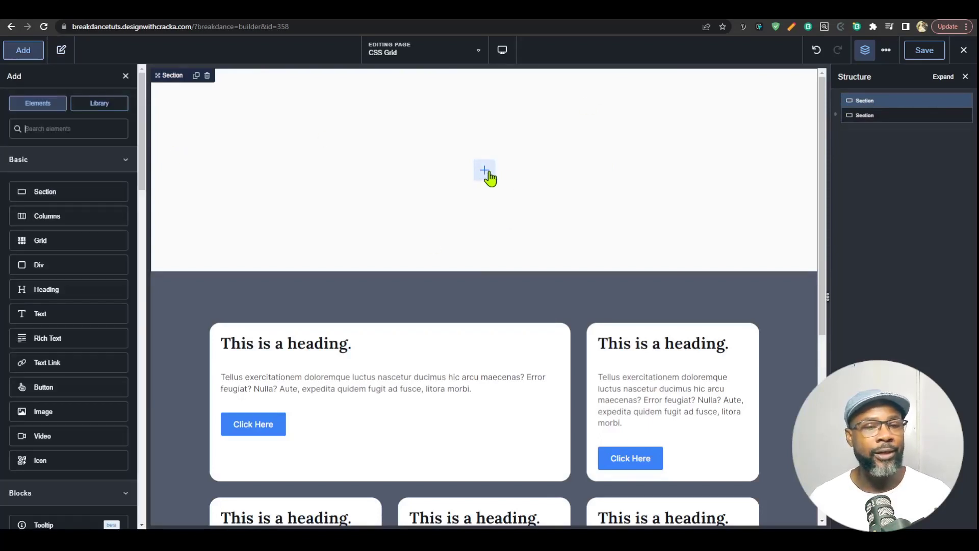
click(47, 216)
click(496, 209)
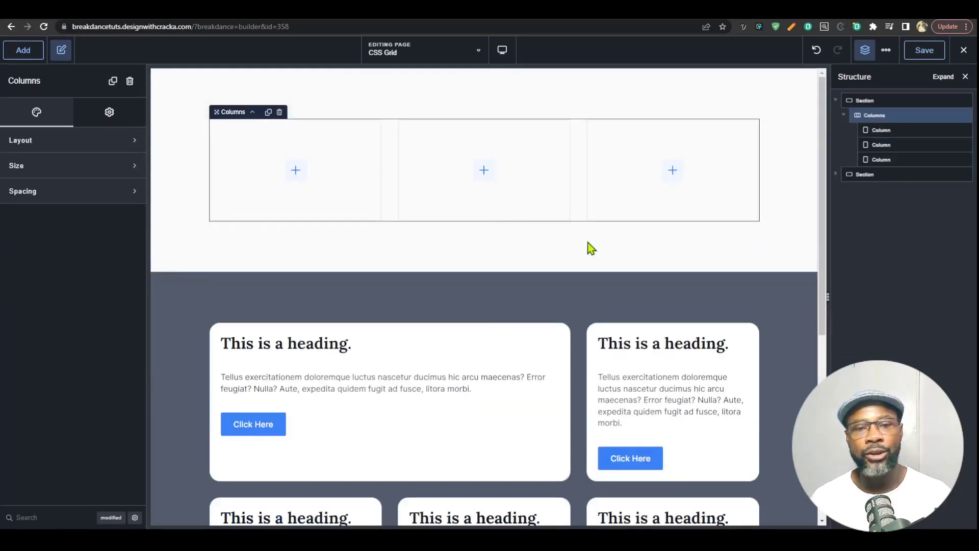
click(632, 201)
click(469, 212)
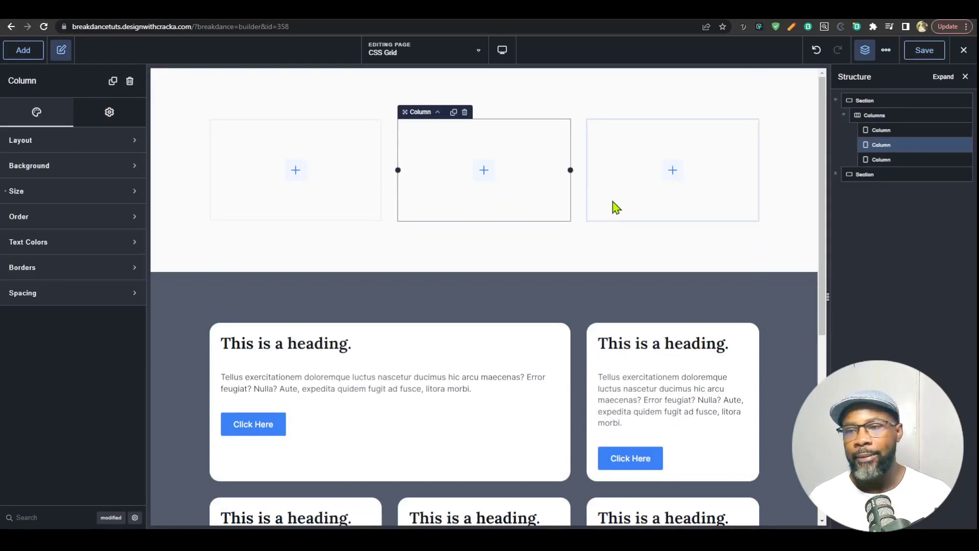
click(714, 196)
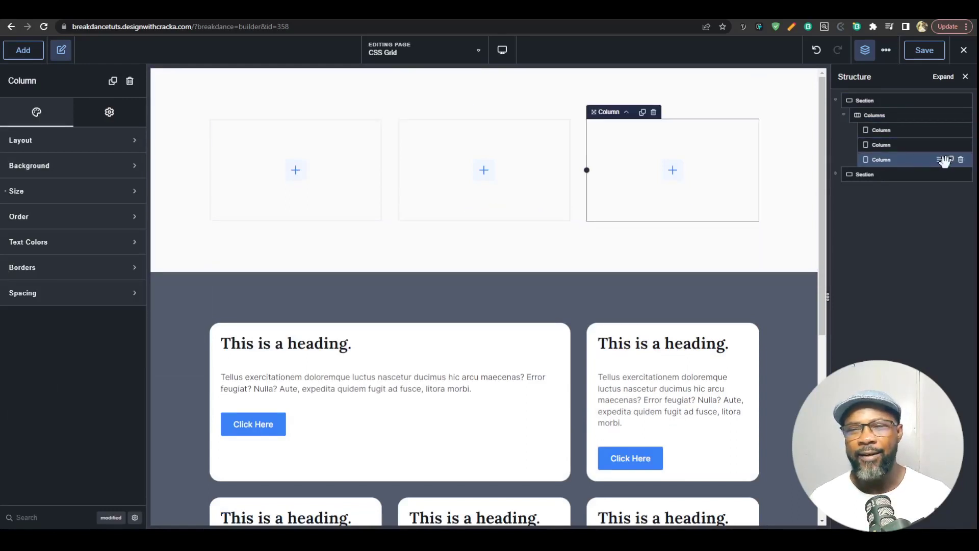
Step: Duplicate individual columns until the Columns element holds six
click(950, 161)
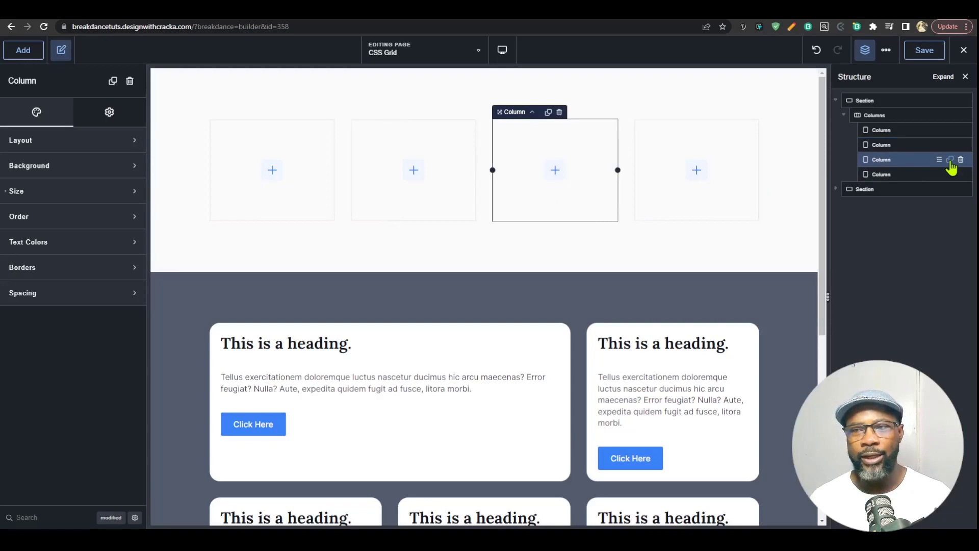
click(950, 161)
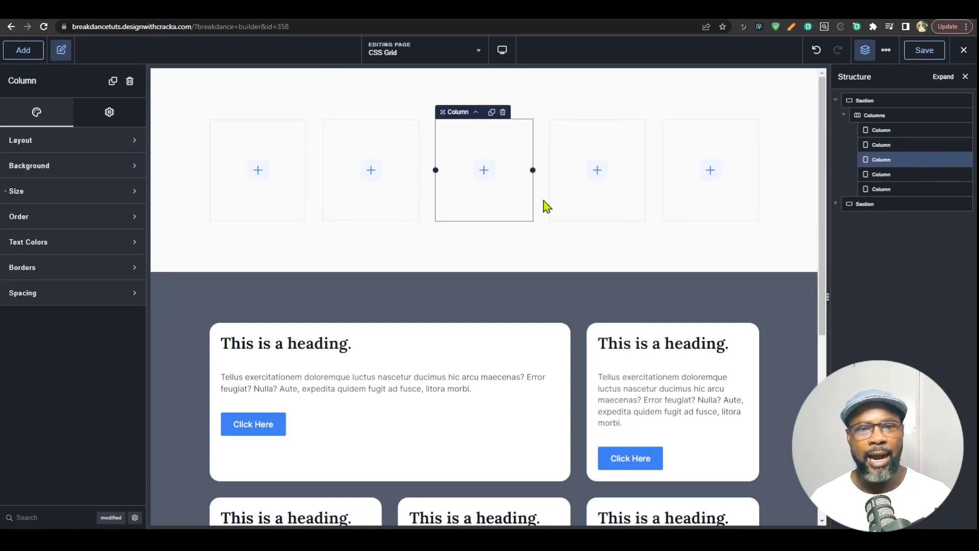
click(949, 189)
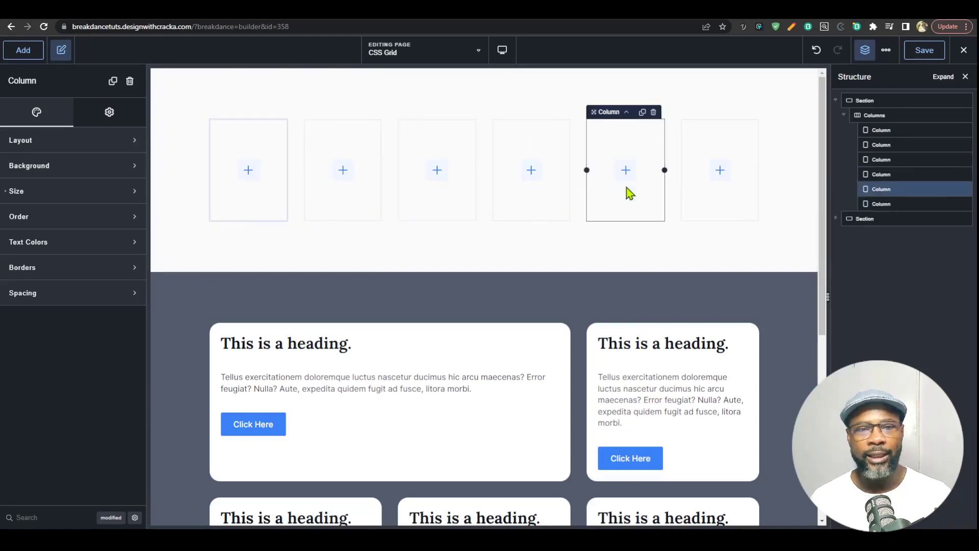
Step: Try the Desktop option for 50% Width on the Columns element, and undo it
click(876, 116)
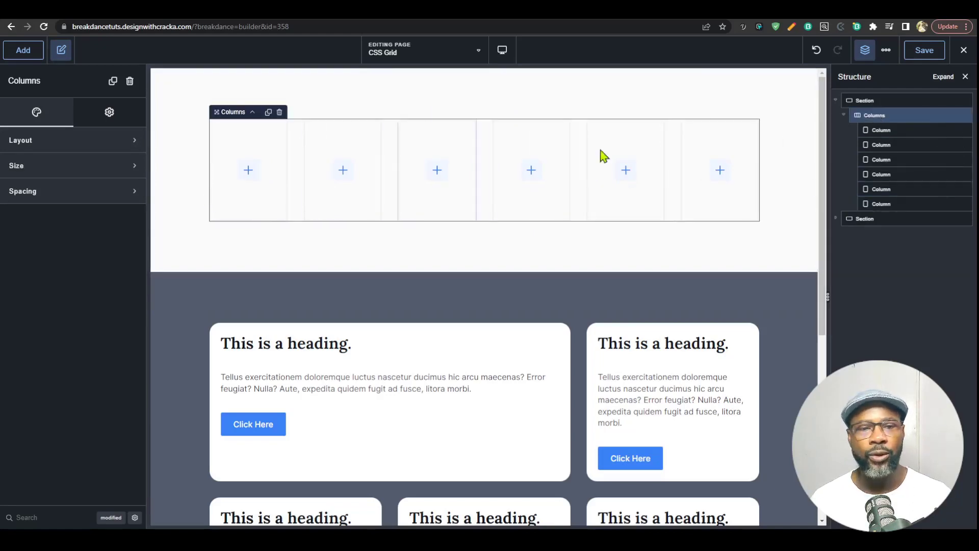
click(106, 147)
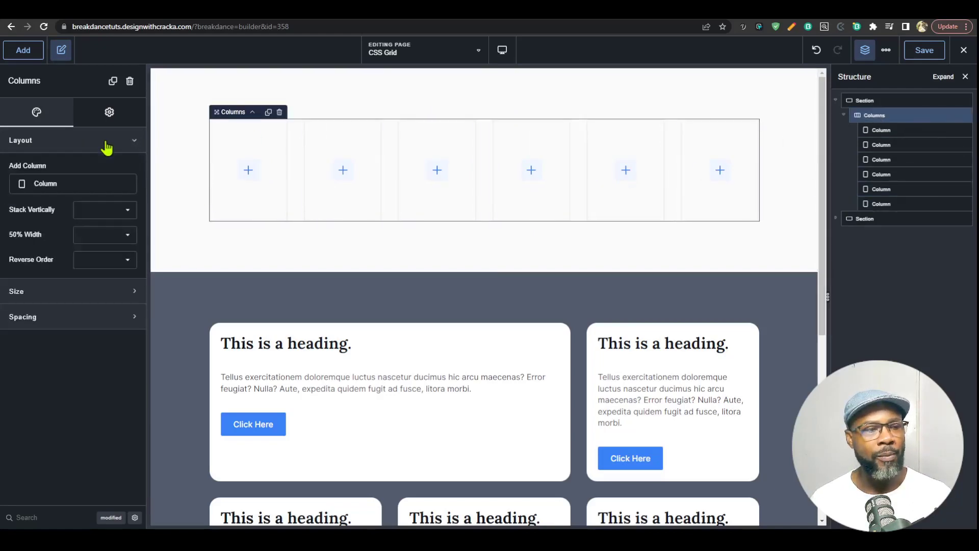
click(118, 236)
click(116, 244)
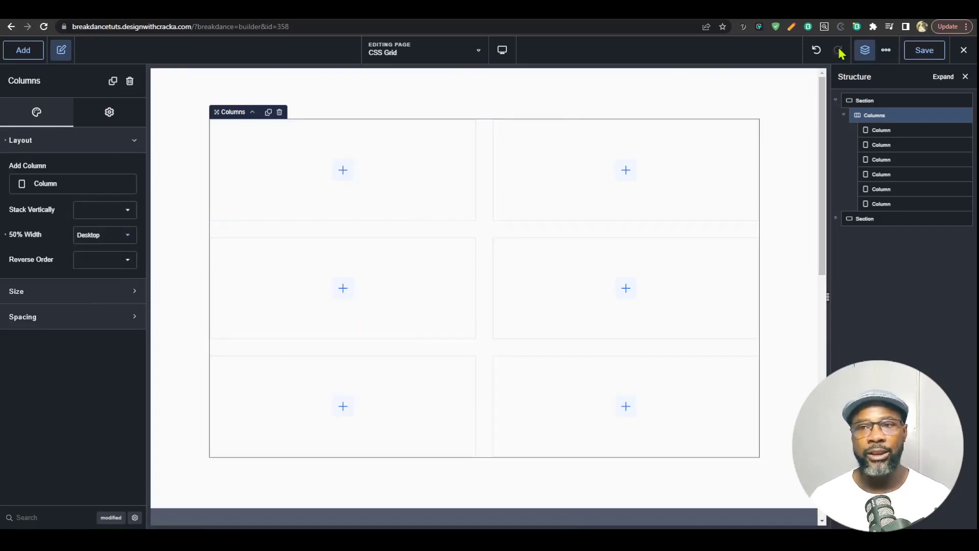
click(816, 51)
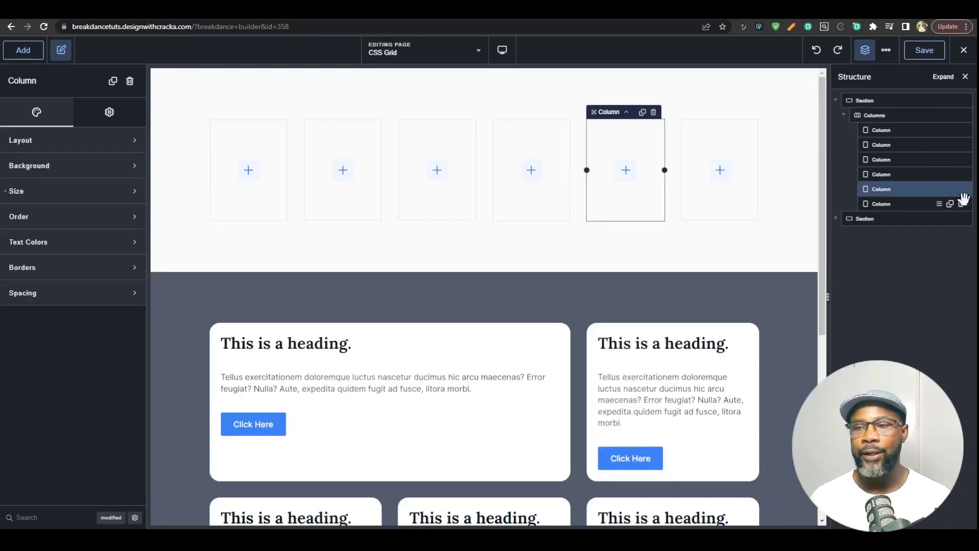
Step: Delete the last three columns and duplicate the Columns element to form a second three-column row
click(961, 204)
click(961, 189)
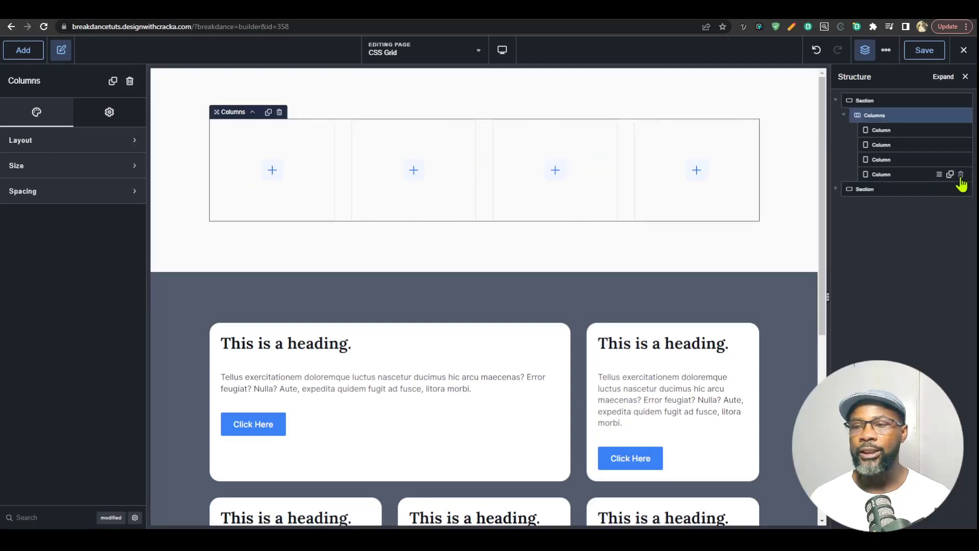
click(960, 175)
click(951, 117)
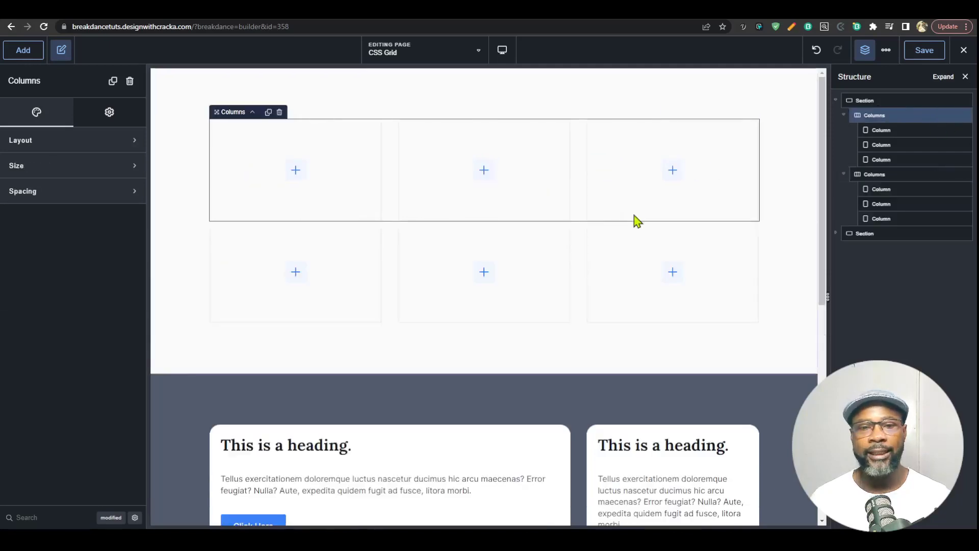
click(615, 286)
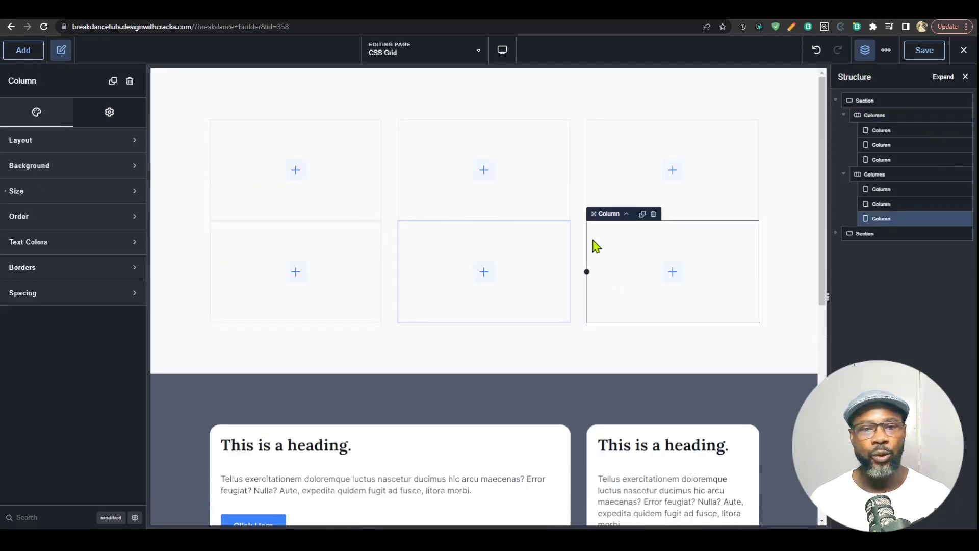
Step: Set the layout gap of the new section to 40 px
click(874, 100)
click(81, 148)
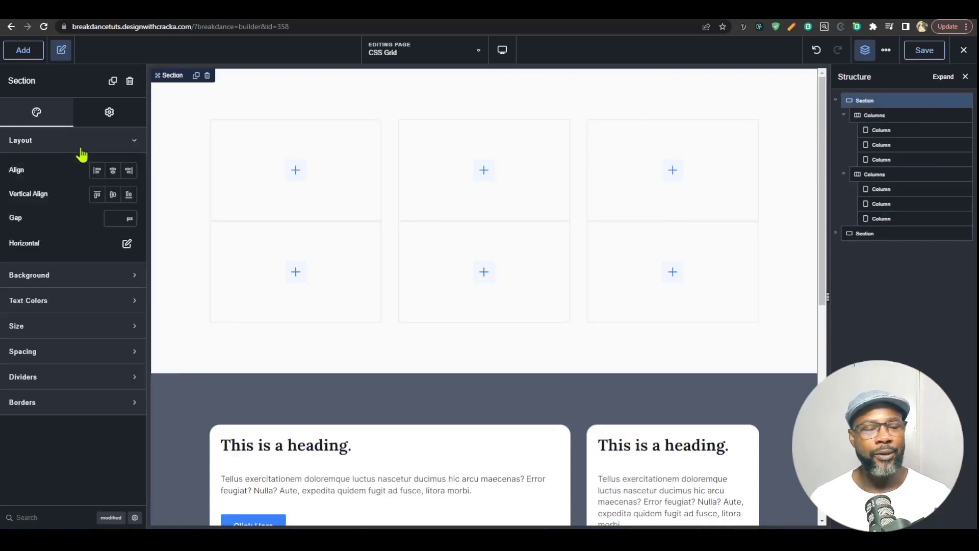
click(115, 217)
text(2040)
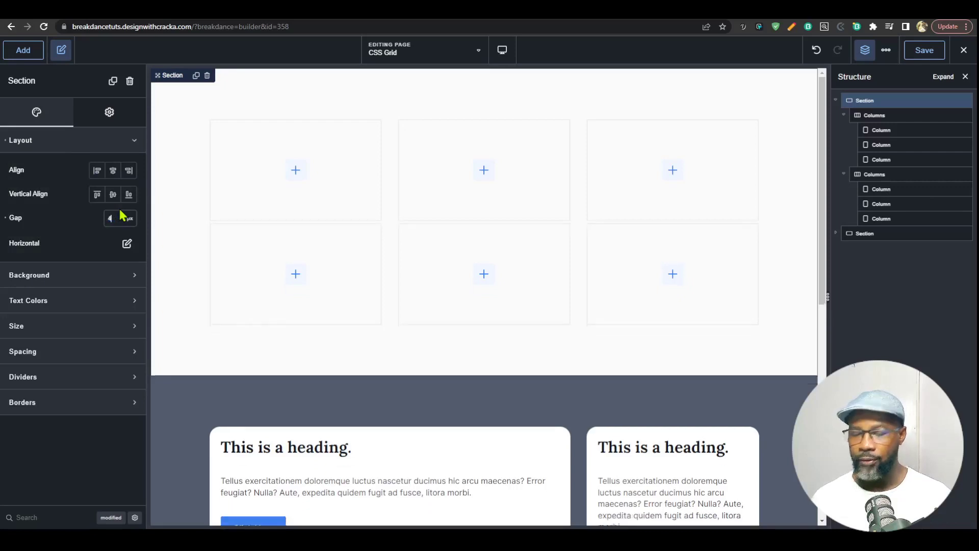
click(714, 256)
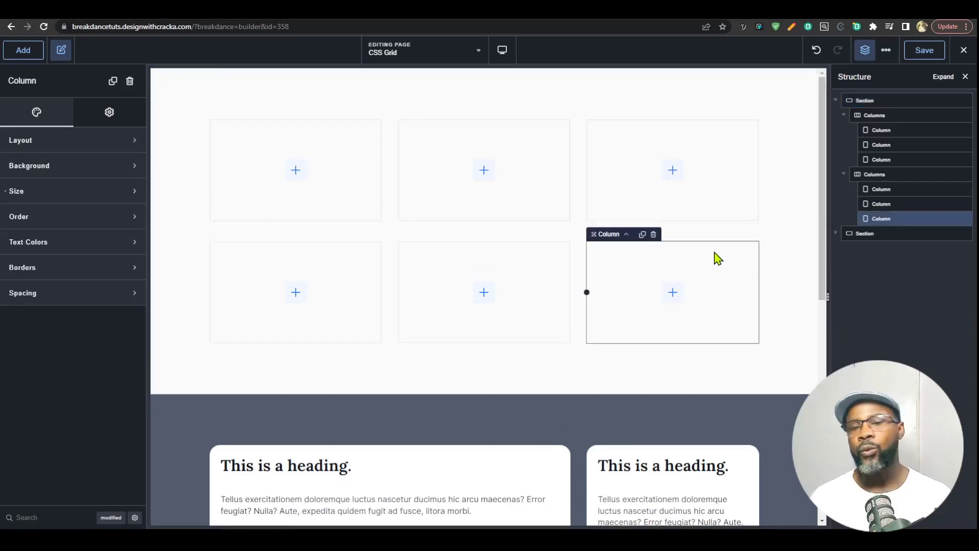
click(611, 204)
click(435, 201)
click(335, 199)
click(347, 285)
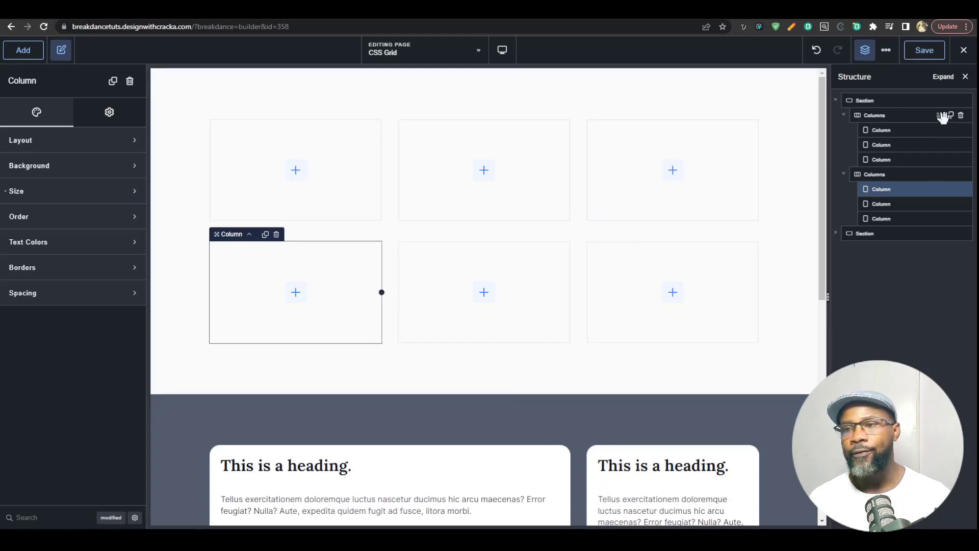
Step: Replace both Columns elements in the new section with a single Grid element
click(962, 117)
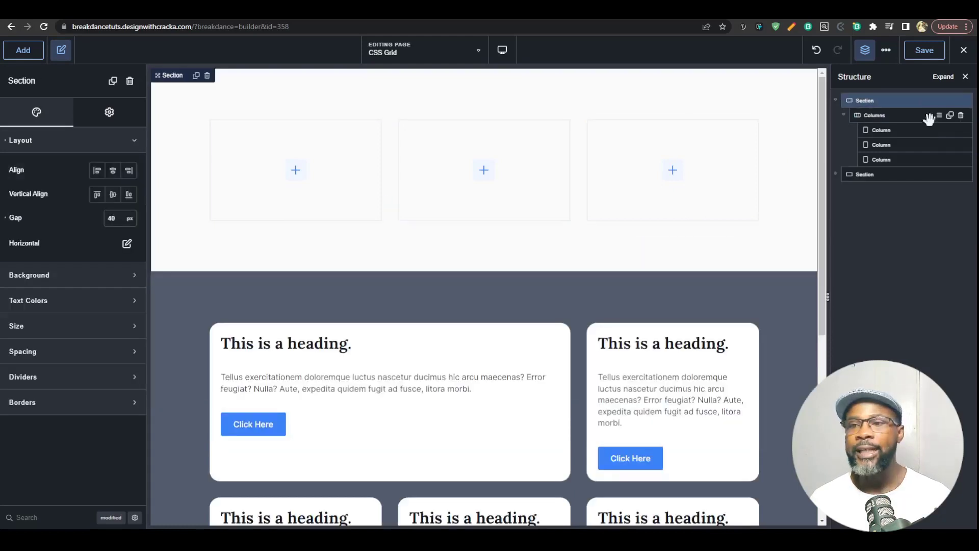
click(962, 116)
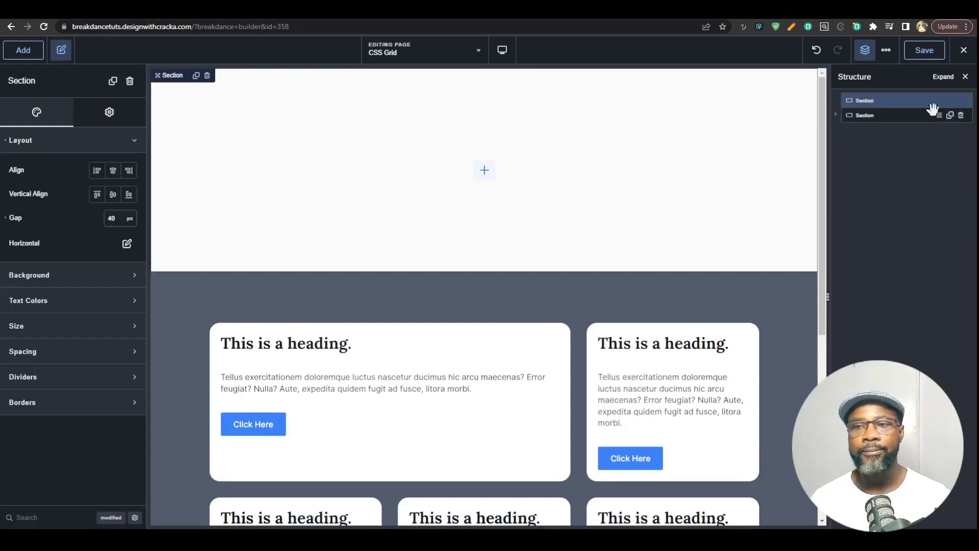
click(23, 50)
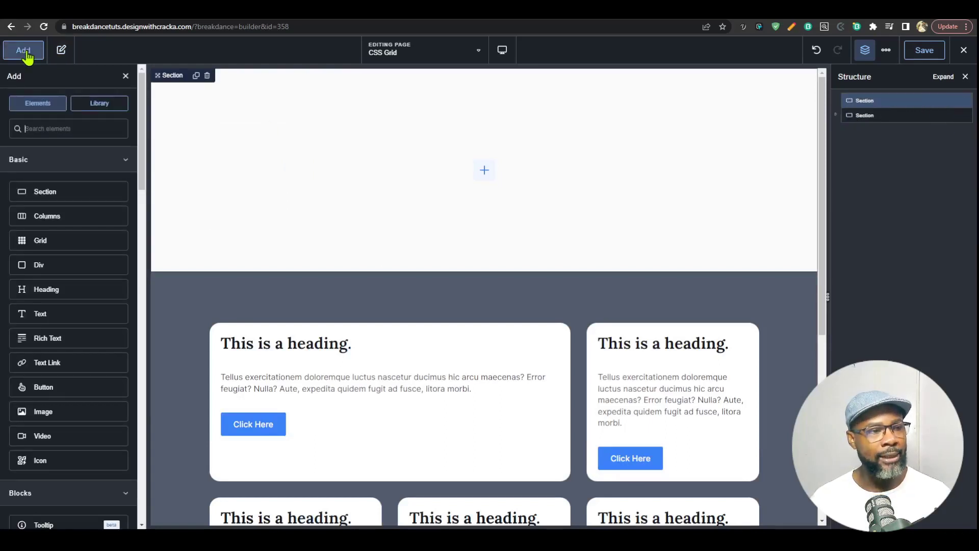
click(40, 240)
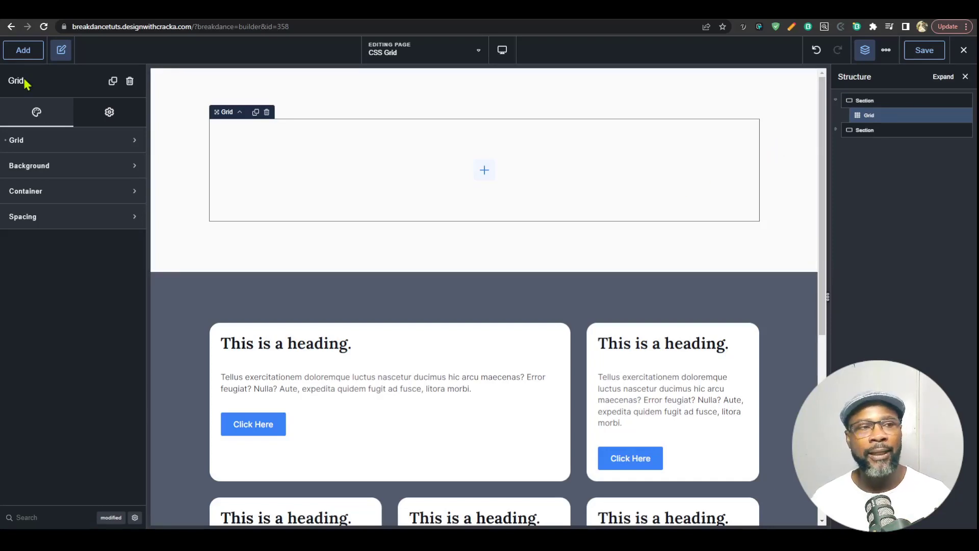
Step: Try out a Div element below the empty grid, viewing its settings and layout options before deleting it
click(20, 50)
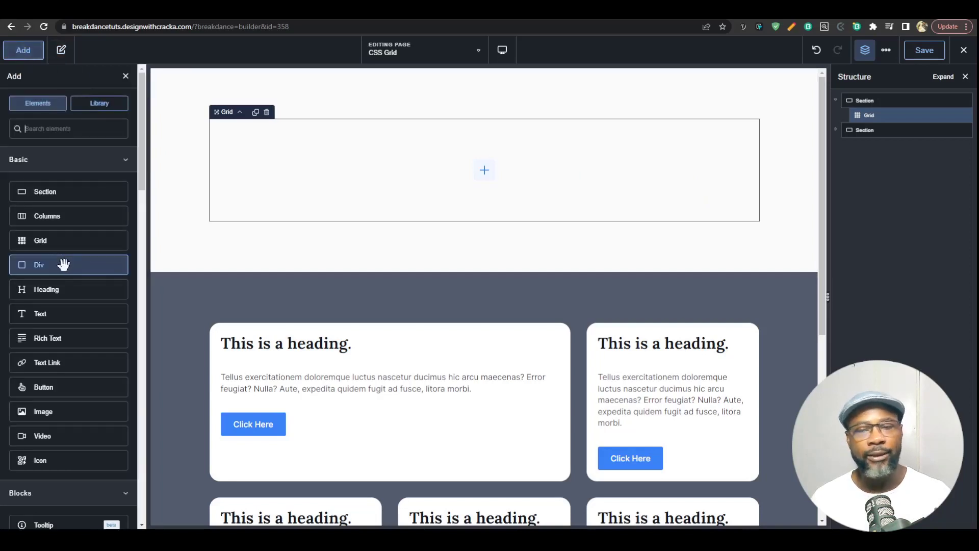
click(867, 100)
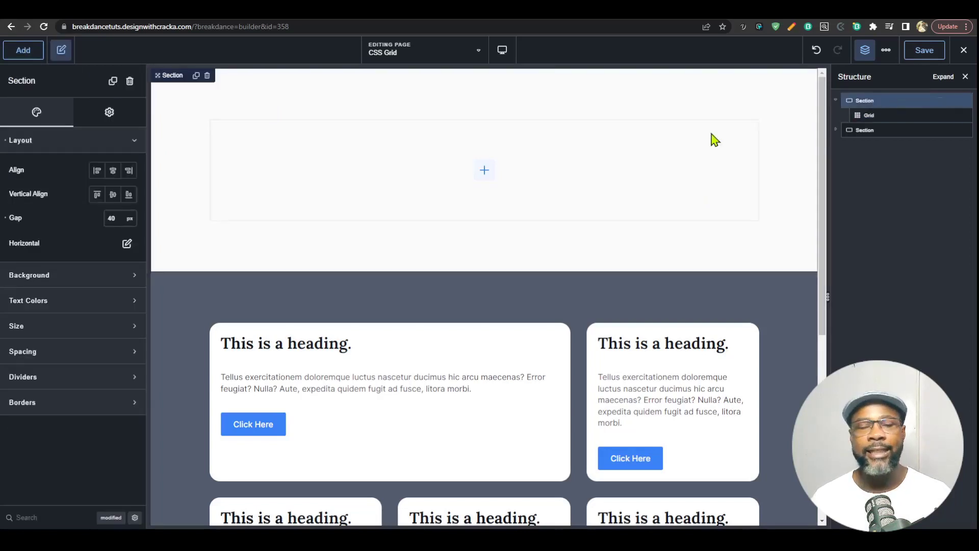
click(23, 51)
click(36, 258)
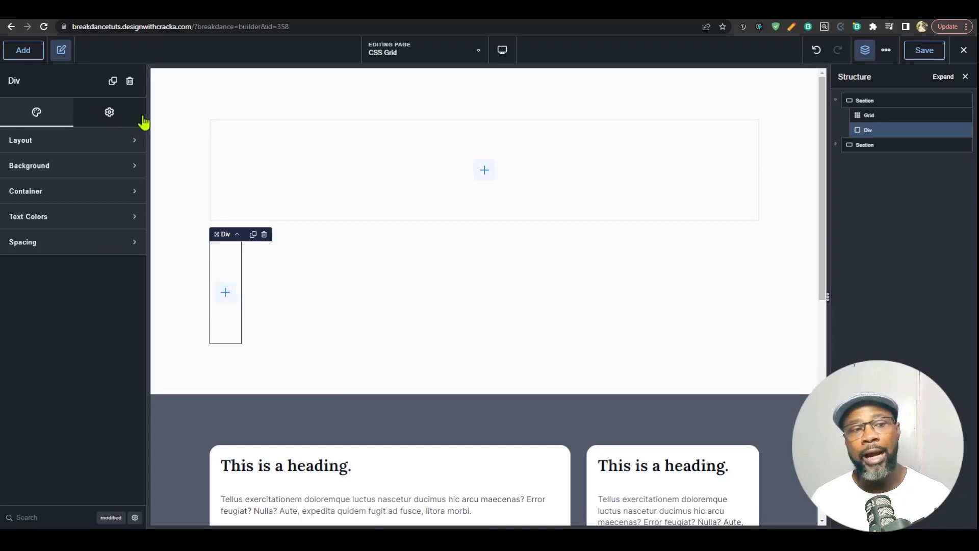
click(117, 113)
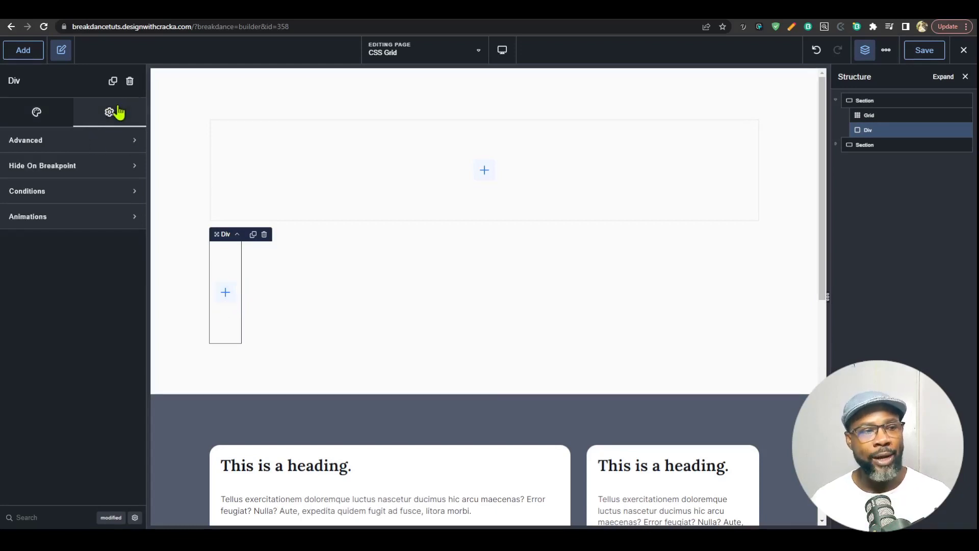
click(41, 121)
click(109, 140)
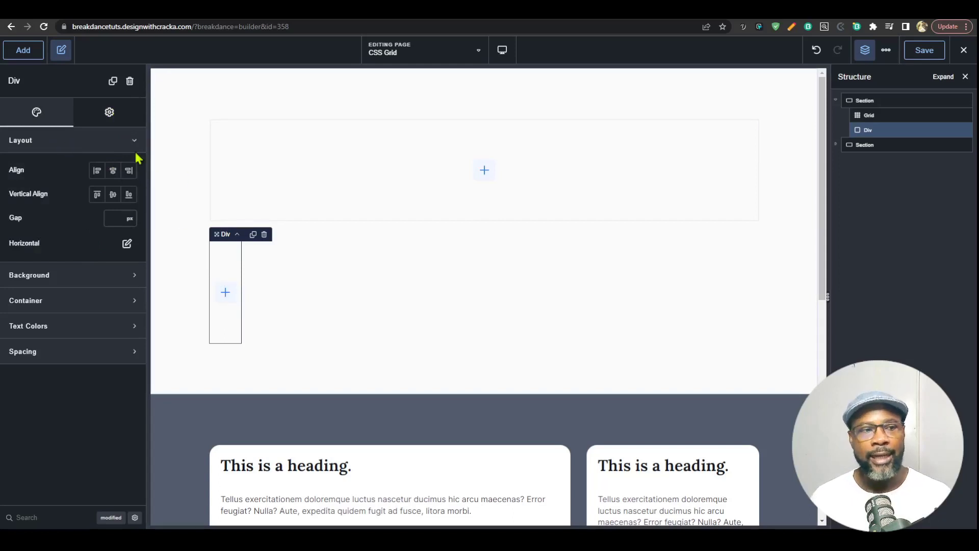
click(264, 234)
Step: Copy the second card Div from the finished grid and paste it into the new empty grid
click(654, 179)
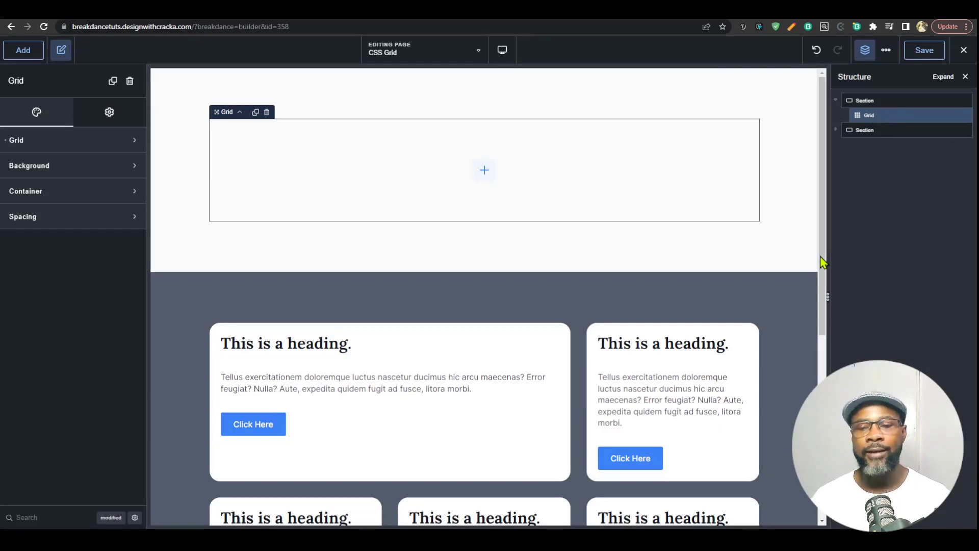
click(722, 332)
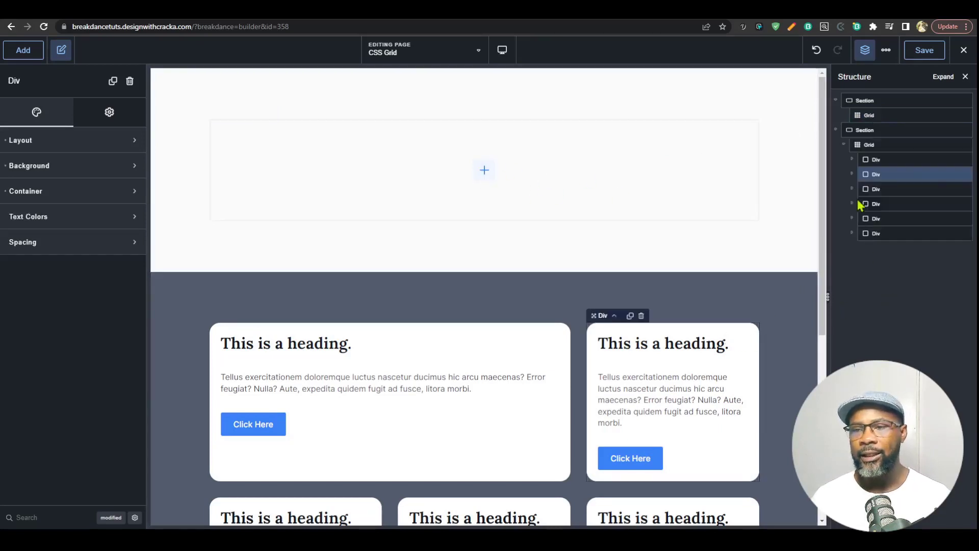
drag(881, 175, 645, 162)
click(275, 225)
Step: Set the new section's grid to 3 items per row
click(871, 115)
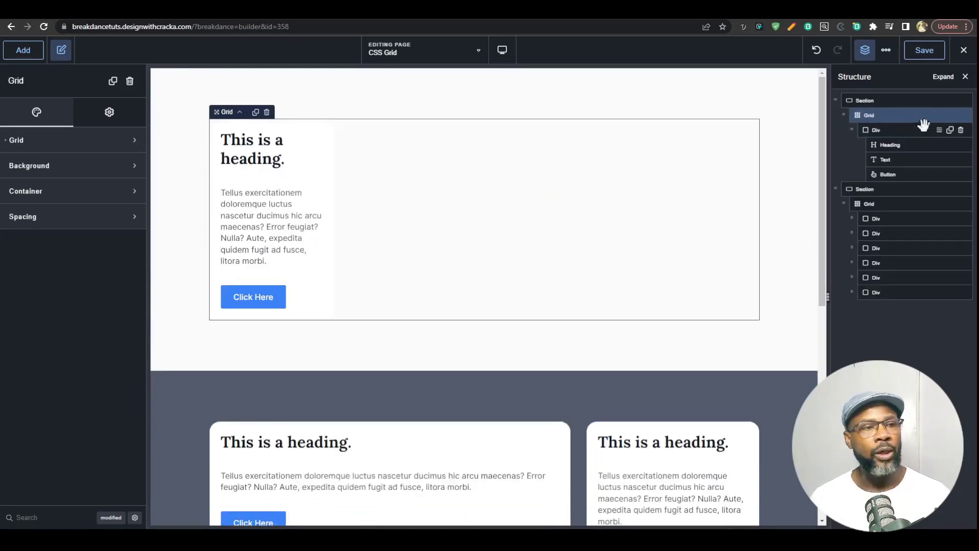
click(51, 143)
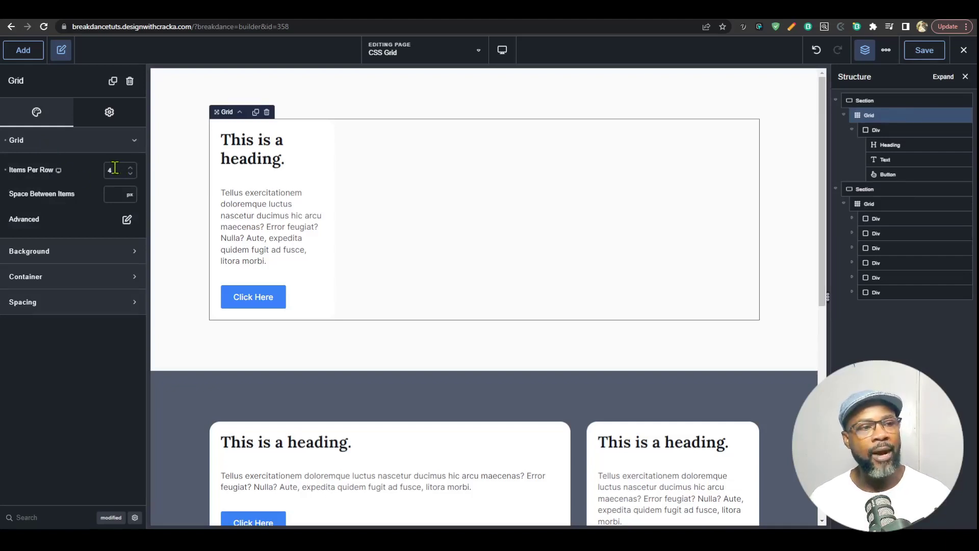
text(3)
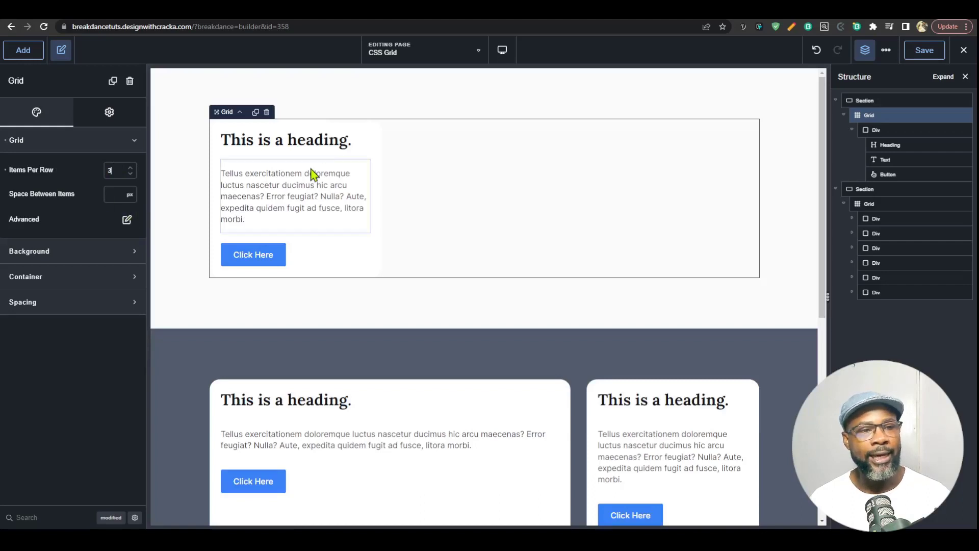
Step: Duplicate the card Div twice to fill the first row of the new grid
click(363, 155)
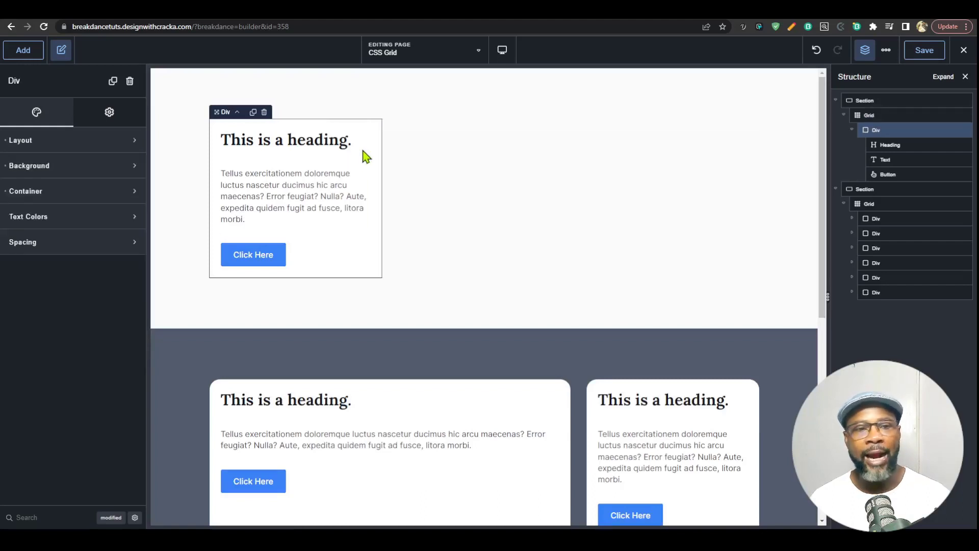
click(254, 113)
click(441, 112)
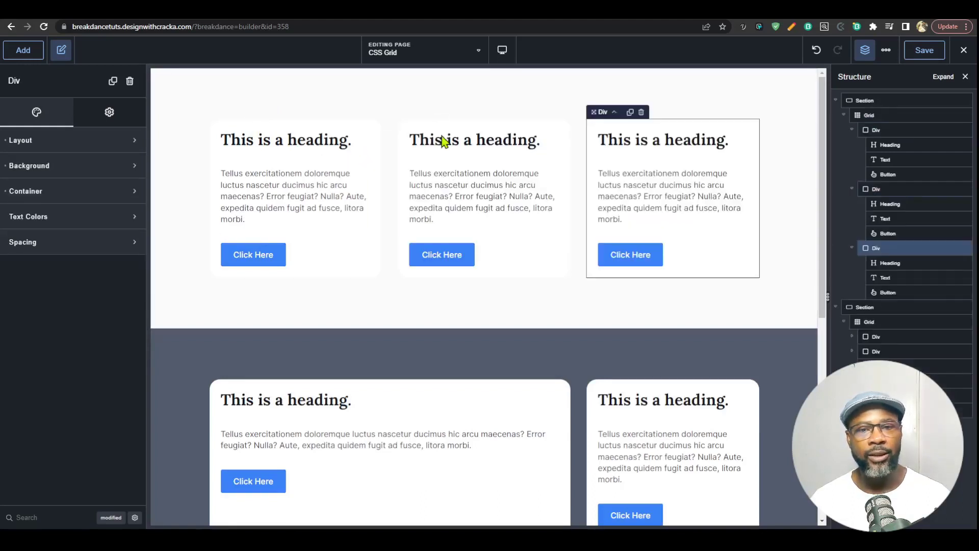
click(585, 166)
Step: Give the new section the light purple background colour #EAE3FF
click(887, 103)
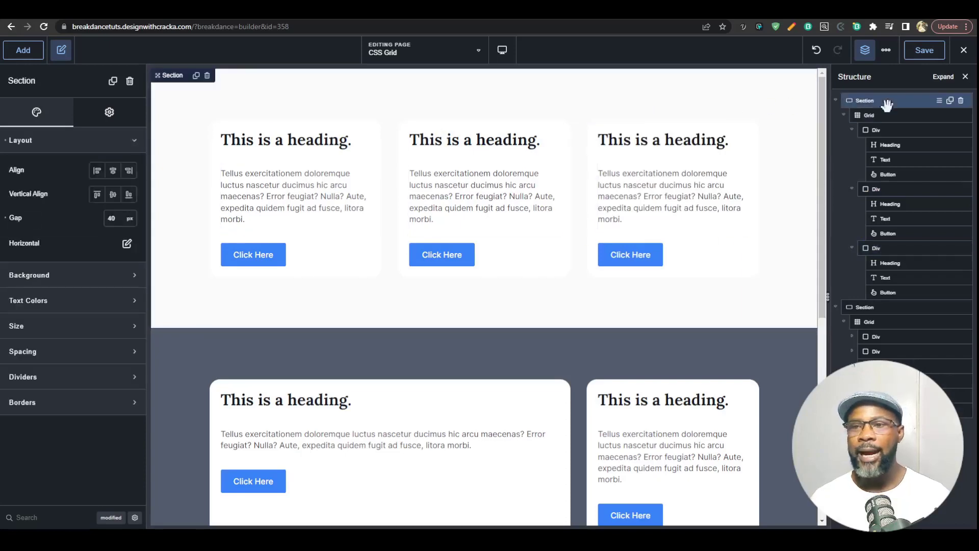
click(119, 282)
click(120, 305)
click(28, 338)
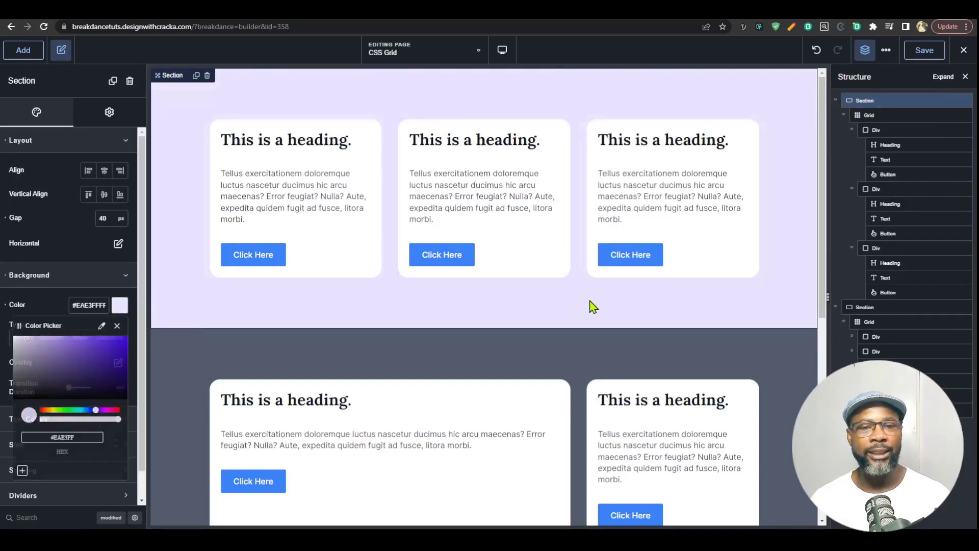
click(590, 305)
Step: Collapse the three card Divs of the new grid in the structure tree
click(853, 131)
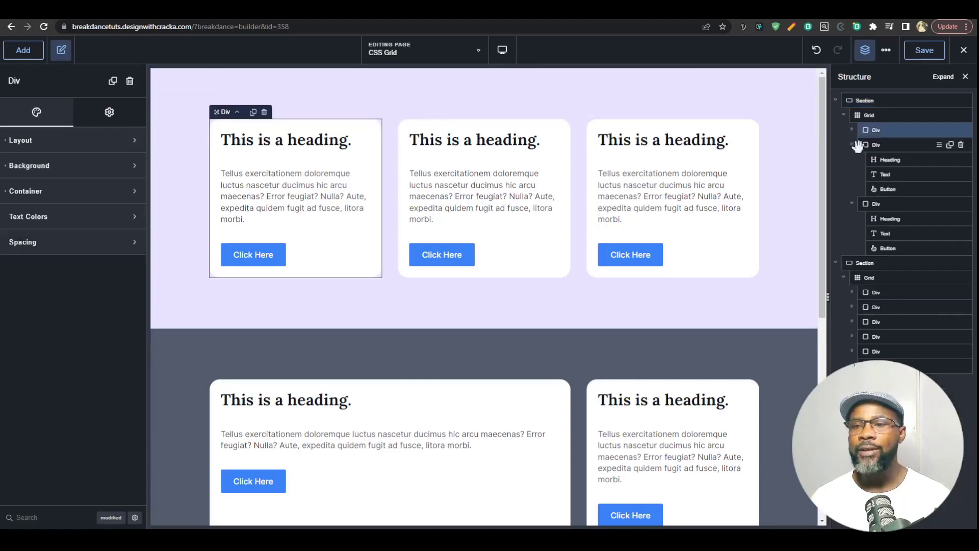
click(853, 146)
click(854, 160)
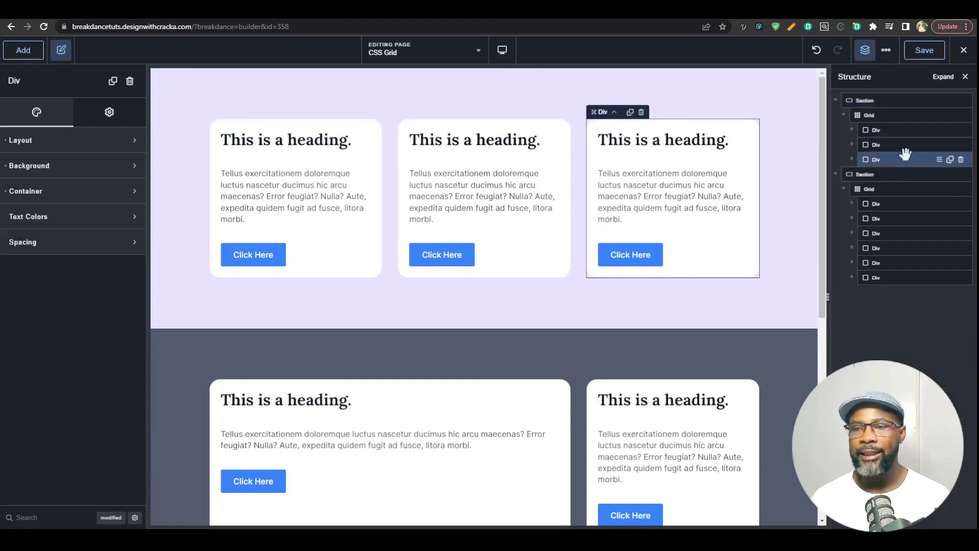
Step: Duplicate the card Div three more times to fill the grid's second row
click(631, 113)
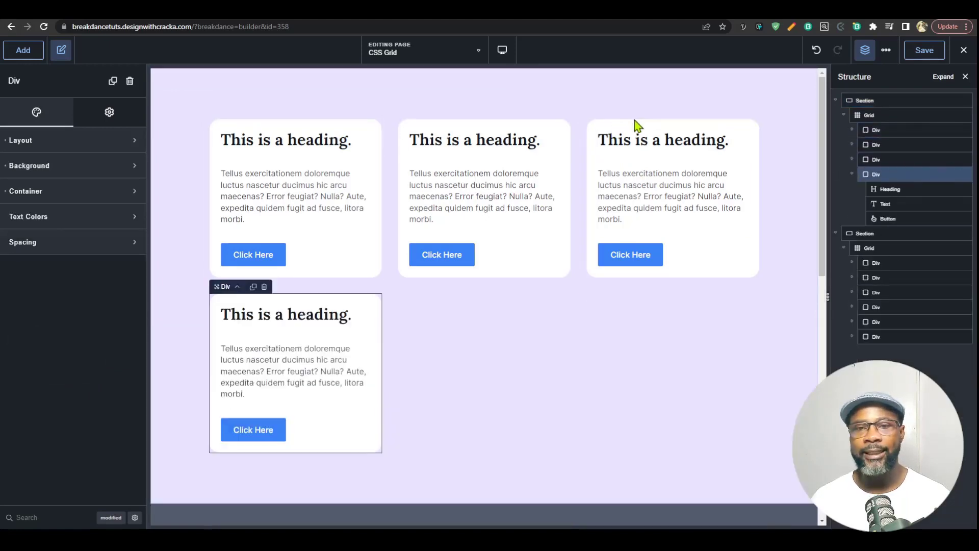
click(640, 143)
click(613, 177)
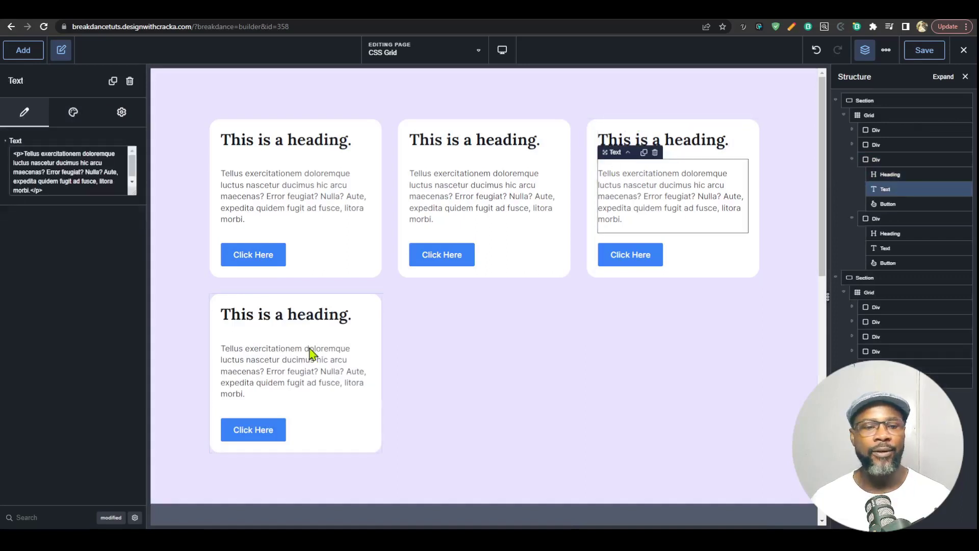
click(310, 304)
click(253, 287)
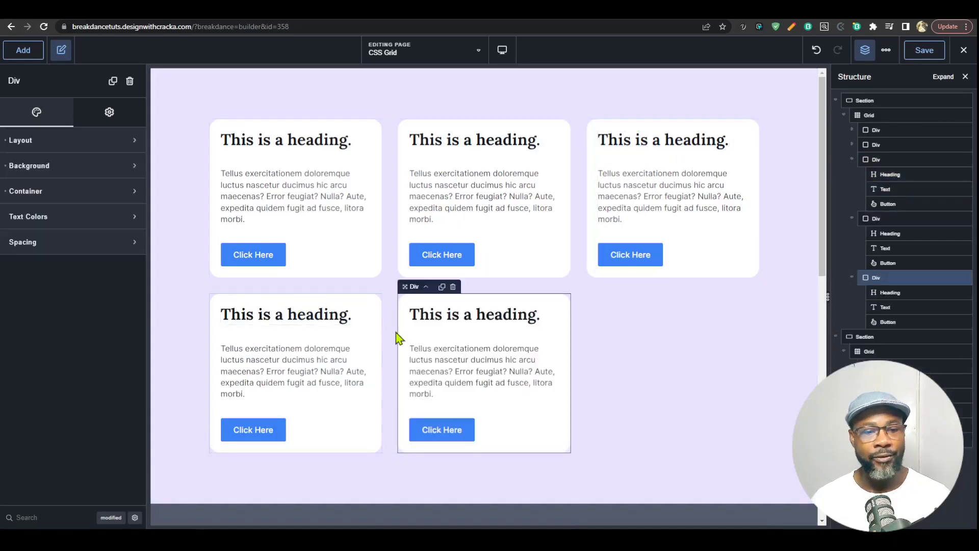
click(442, 287)
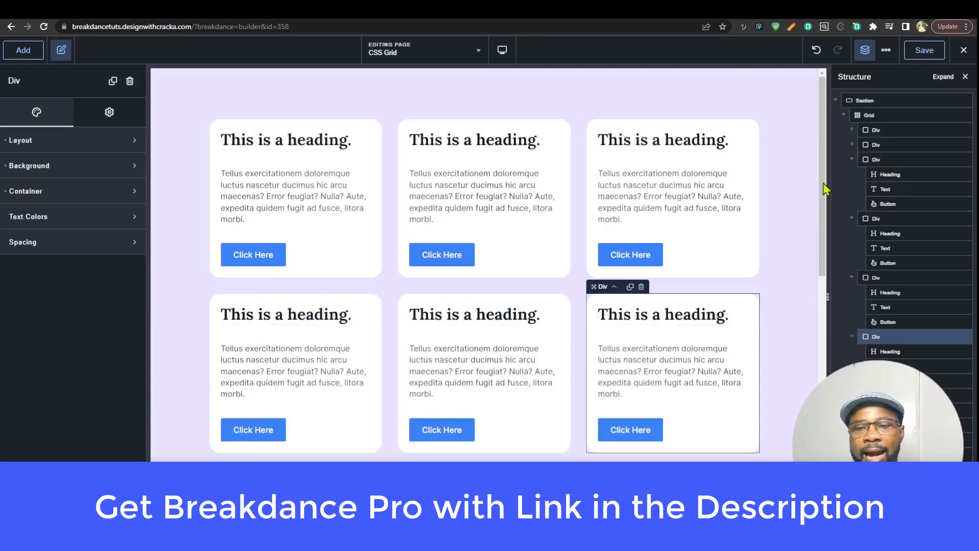
Step: Save the page and open its live front-end view
click(924, 49)
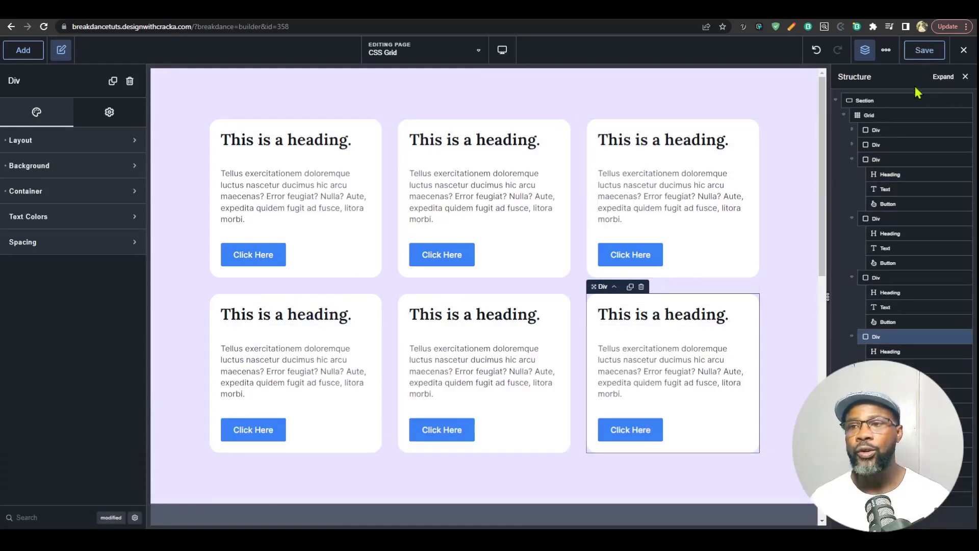
click(963, 50)
click(953, 79)
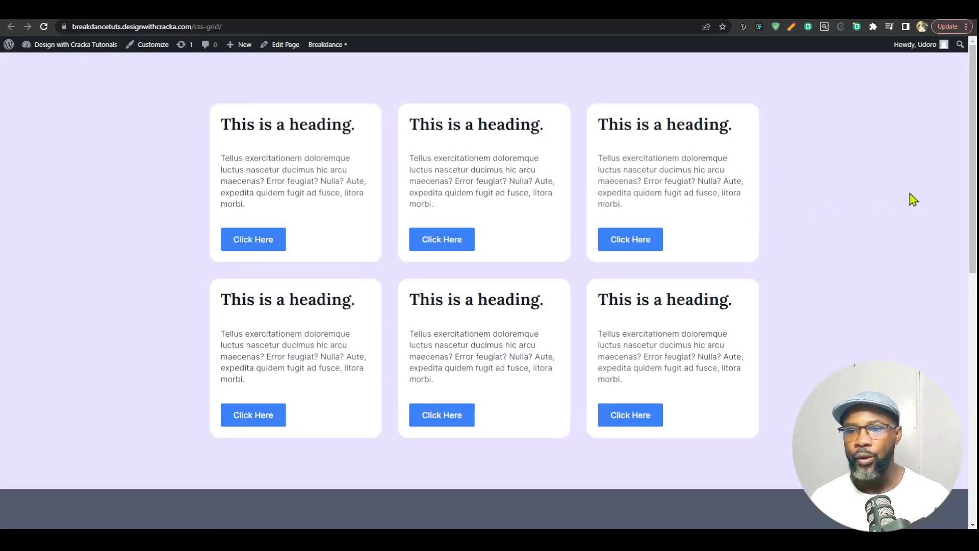
Step: Open the browser's developer tools on the live page, dock them on the left side and widen them
key(ctrl+shift+i)
drag(327, 119, 129, 133)
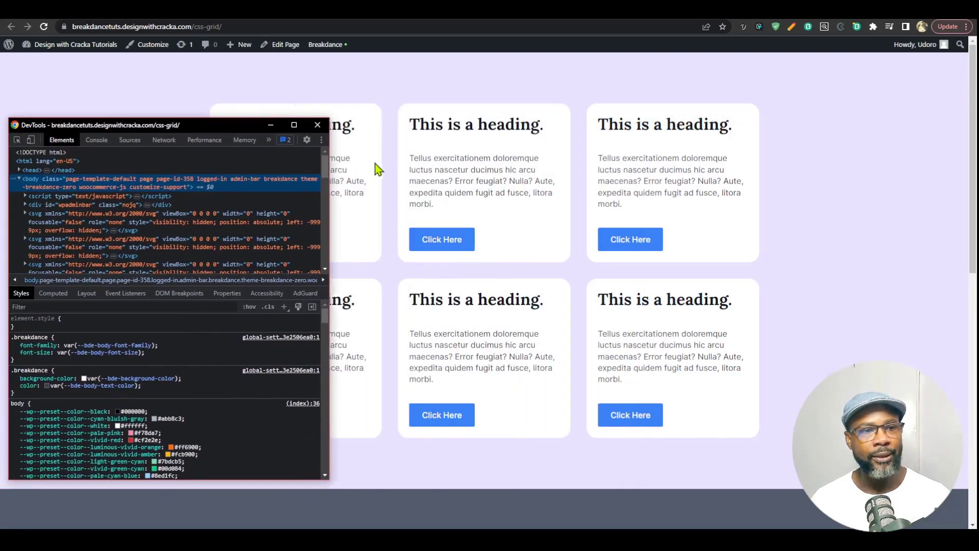
click(321, 141)
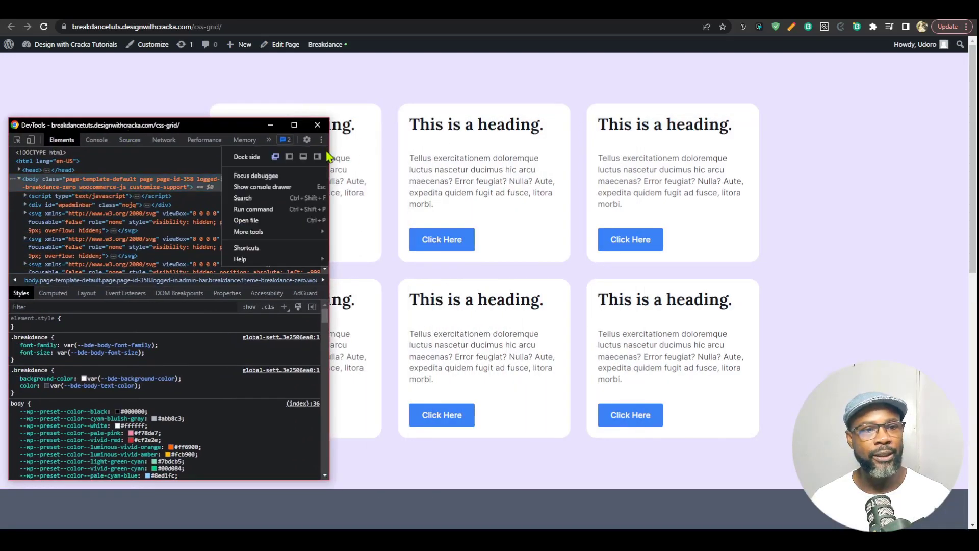
click(287, 157)
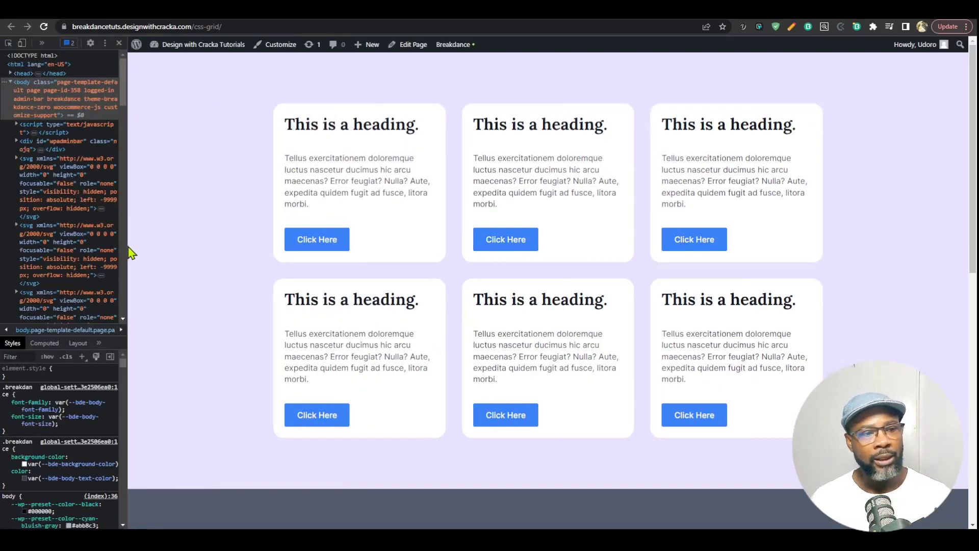
drag(129, 245, 173, 267)
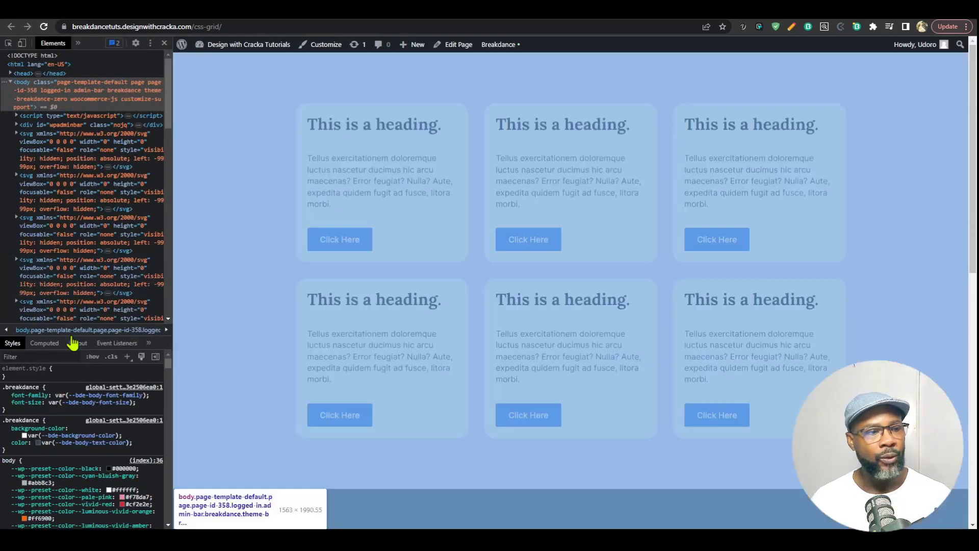
Step: Inspect the card grid container on the live page and examine its display and column CSS rules
click(8, 43)
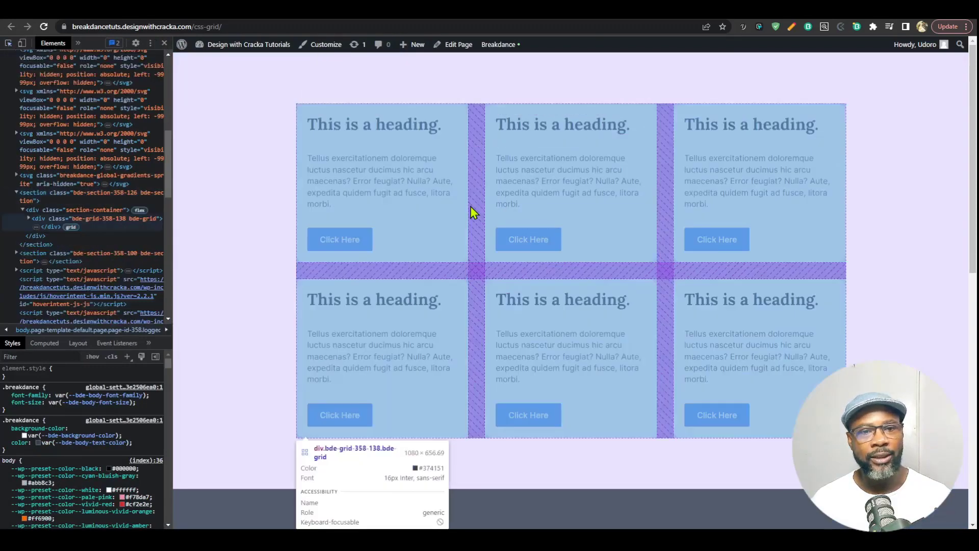
click(473, 212)
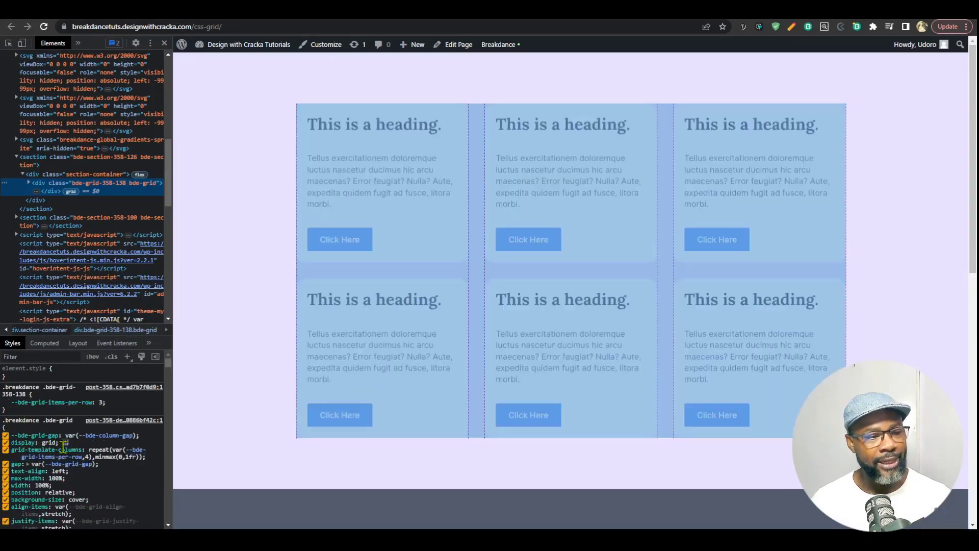
mouse_move(72, 445)
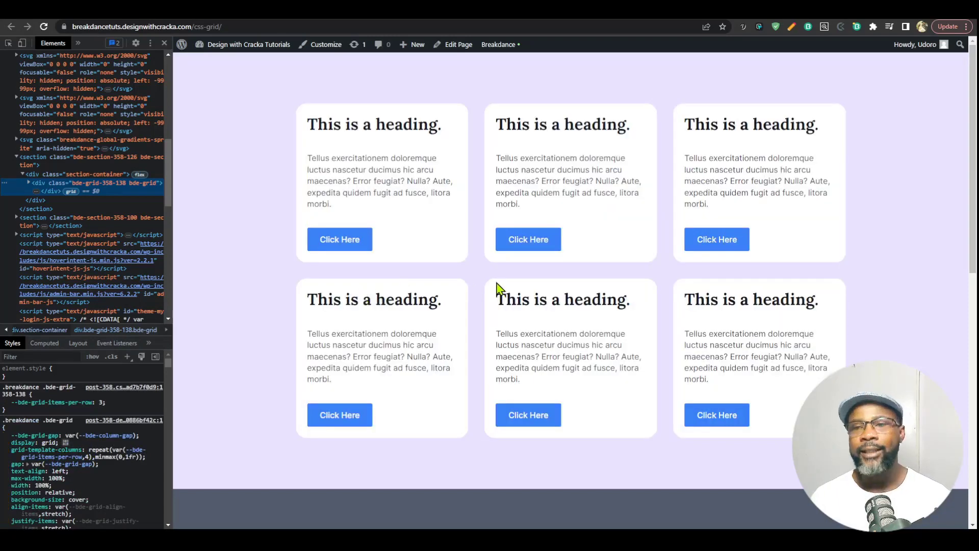
Step: Return to the Breakdance builder and collapse the third, fourth and fifth card Divs of the new grid in the structure tree
click(775, 10)
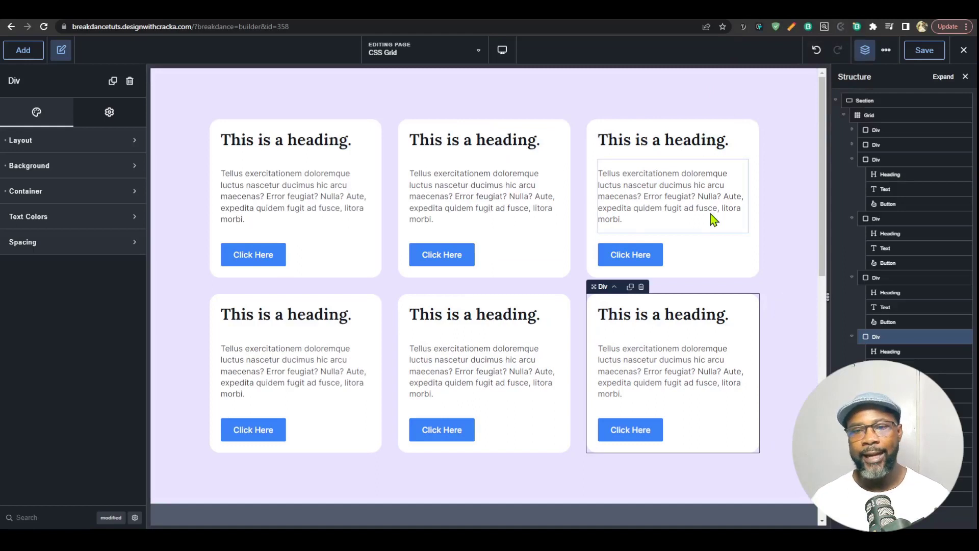
click(584, 233)
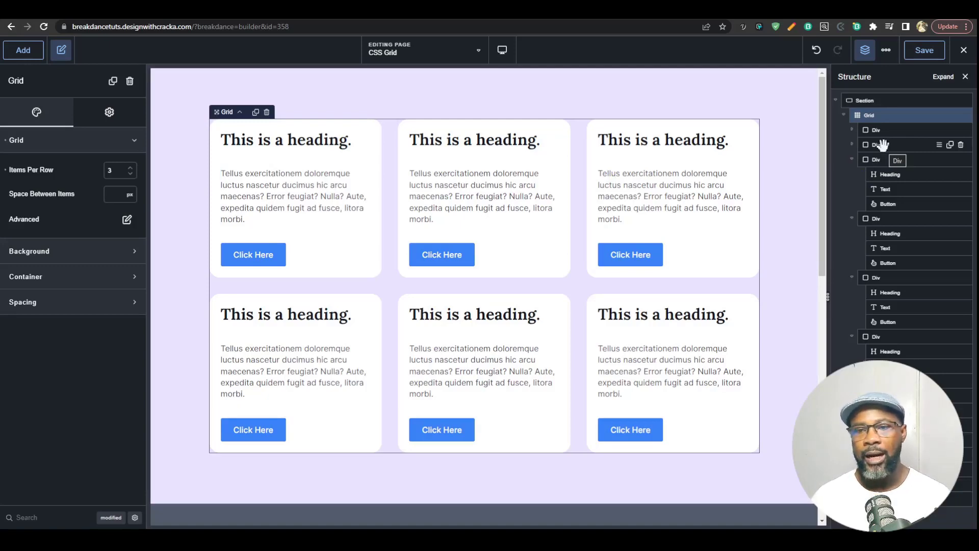
click(853, 160)
click(853, 175)
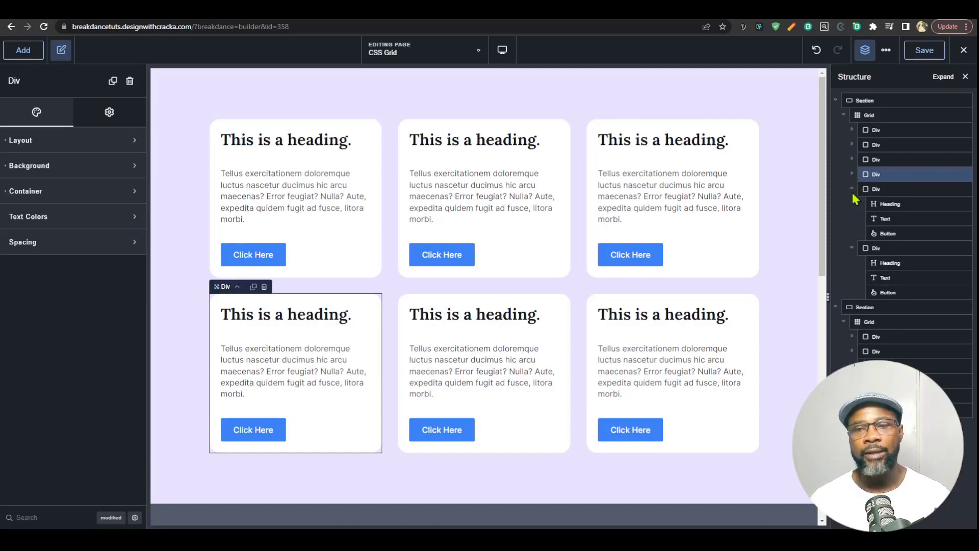
click(852, 190)
Step: Examine the new grid's item spacing units and its advanced alignment options
click(863, 114)
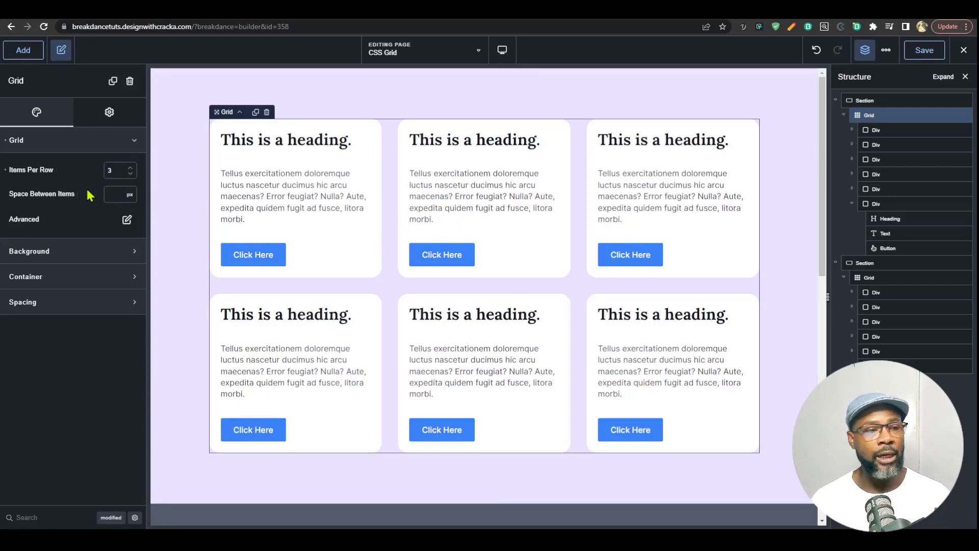
click(128, 198)
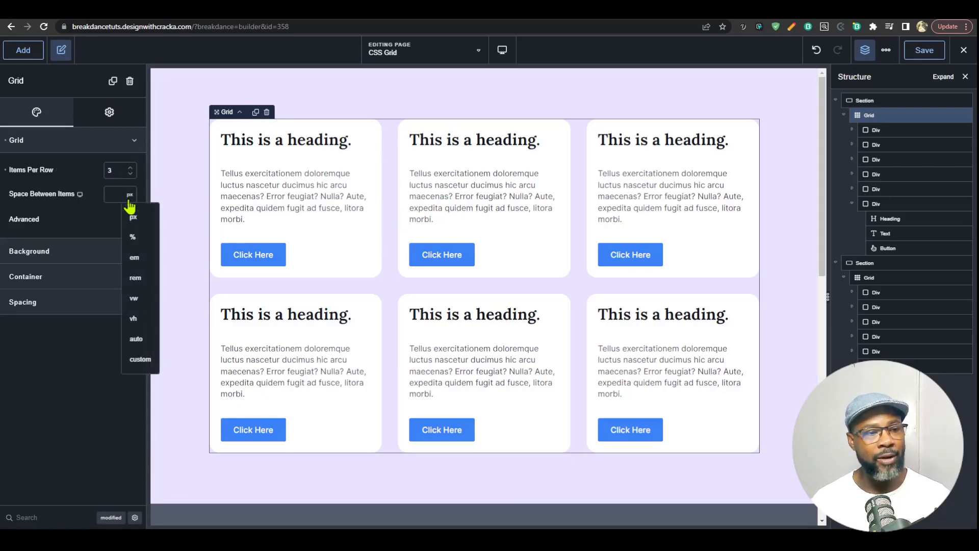
click(72, 387)
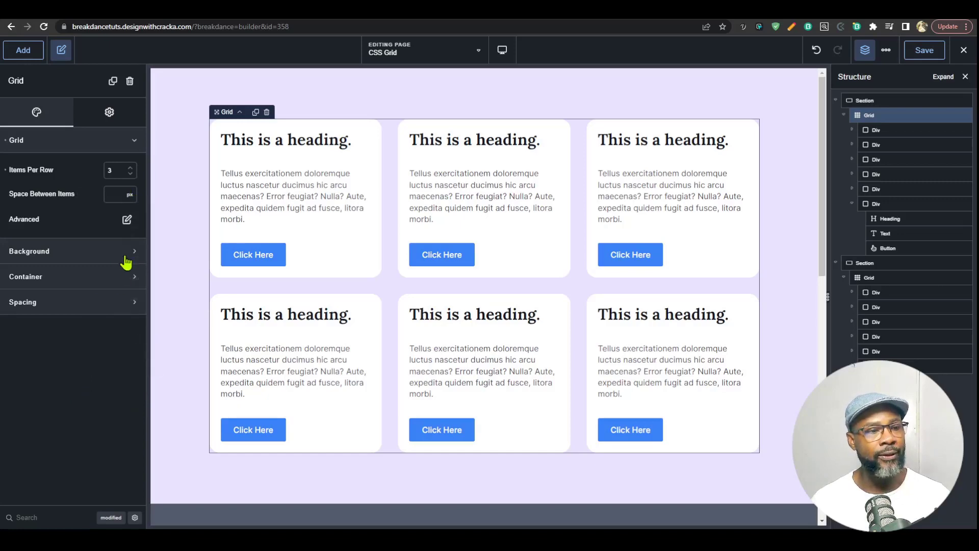
click(127, 219)
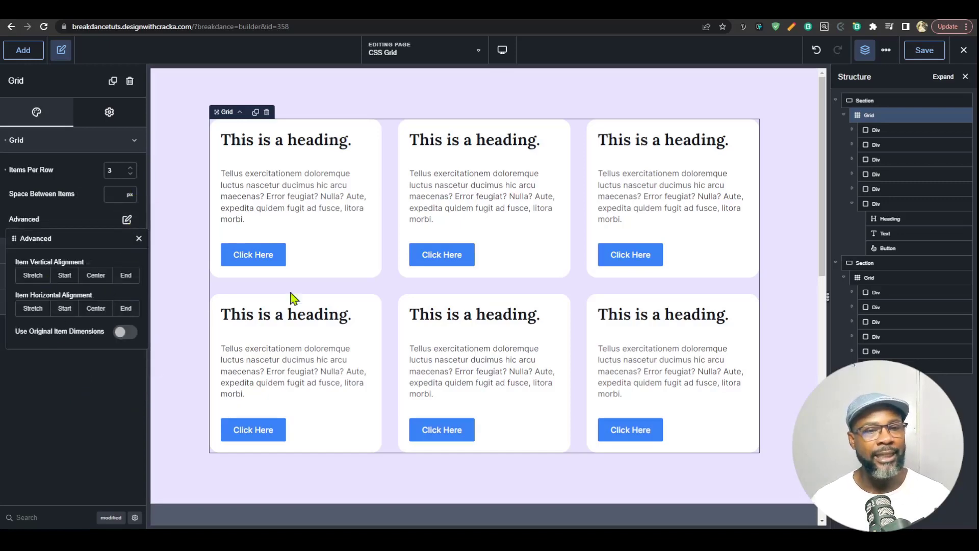
Step: Shorten the second card's paragraph by deleting everything after "maecenas?"
click(498, 216)
double_click(498, 209)
click(455, 225)
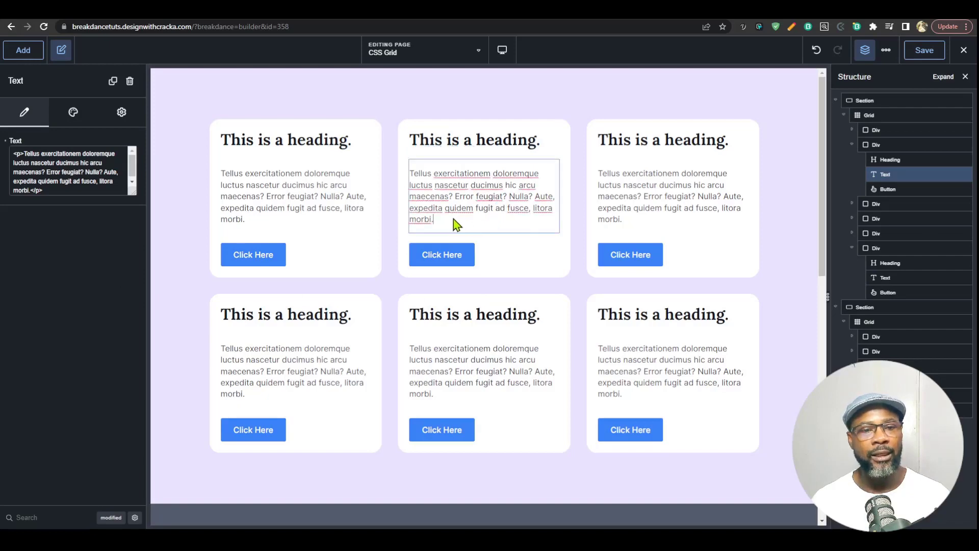
shift+click(457, 199)
key(BackSpace)
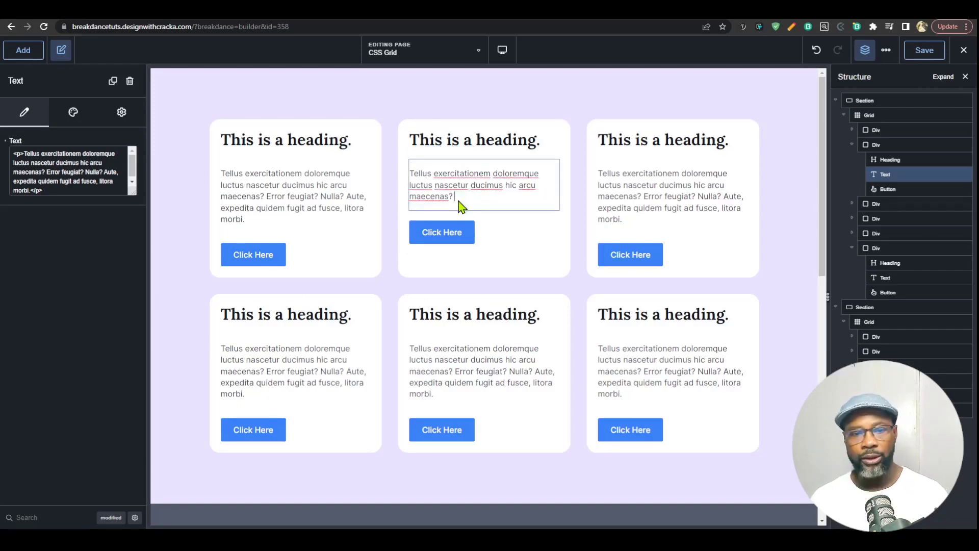
click(527, 241)
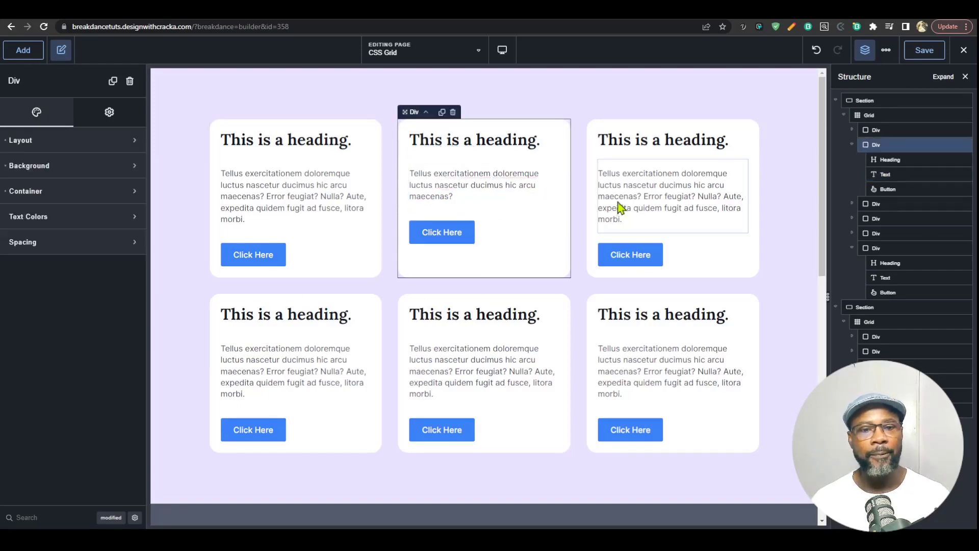
Step: Set the new grid's item vertical alignment to Start
click(579, 201)
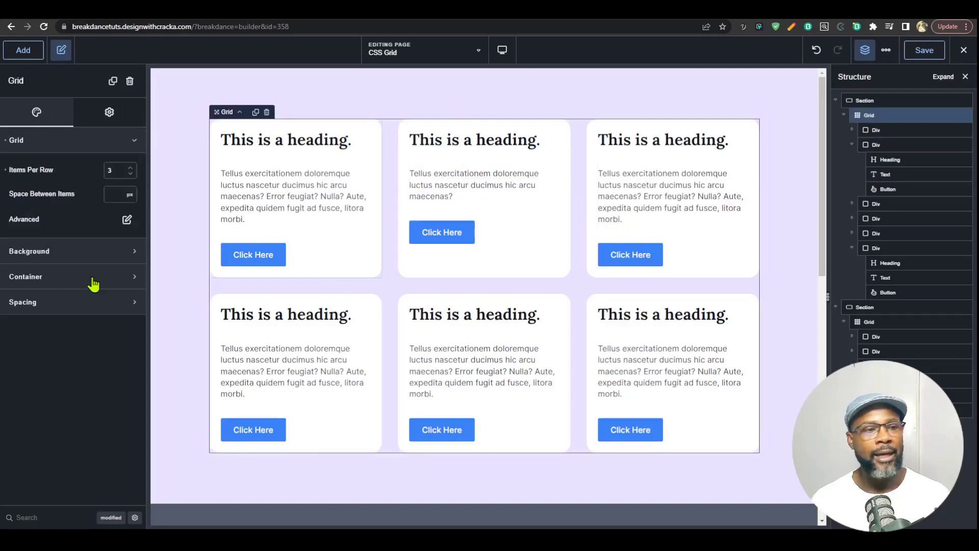
click(127, 220)
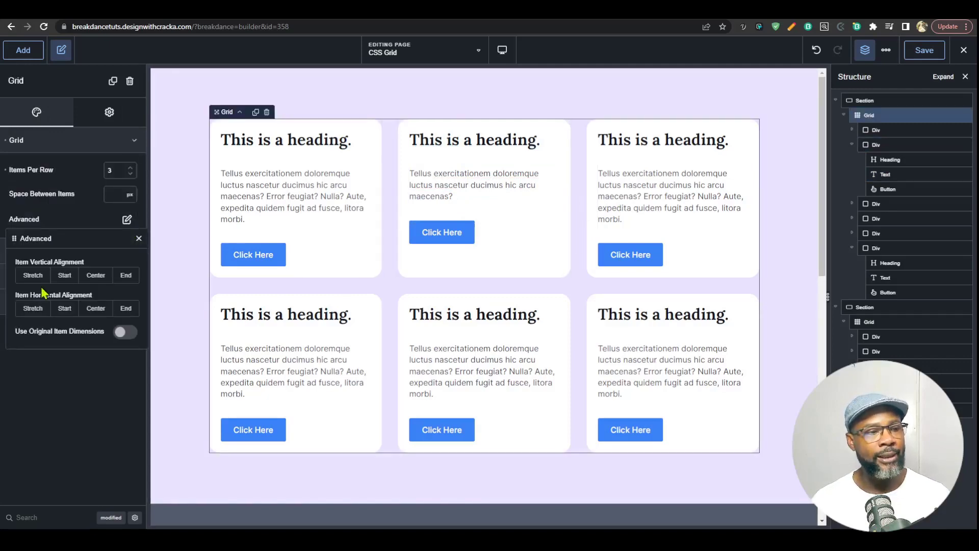
click(71, 278)
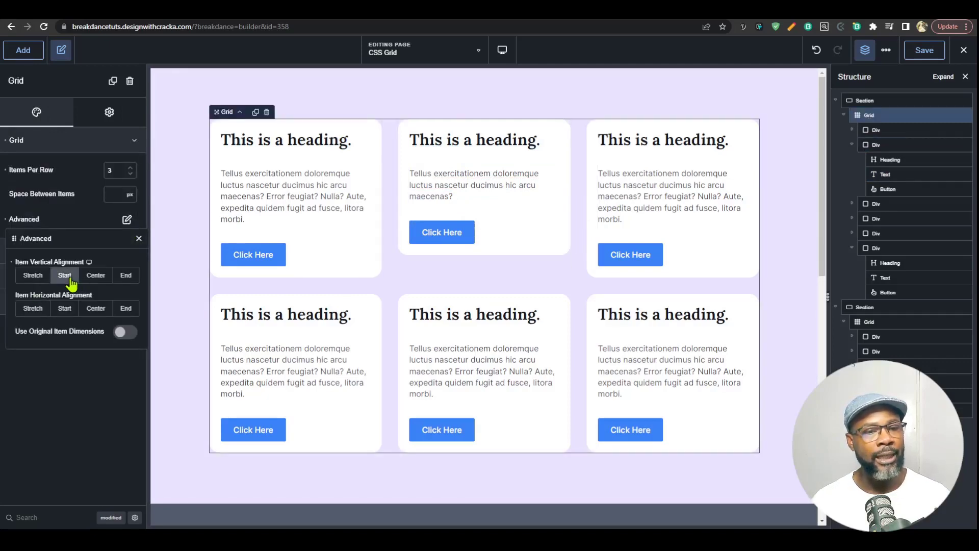
Step: Try End and Center as the new grid's item vertical alignment, set it to Stretch, and close the advanced options
click(126, 277)
click(95, 276)
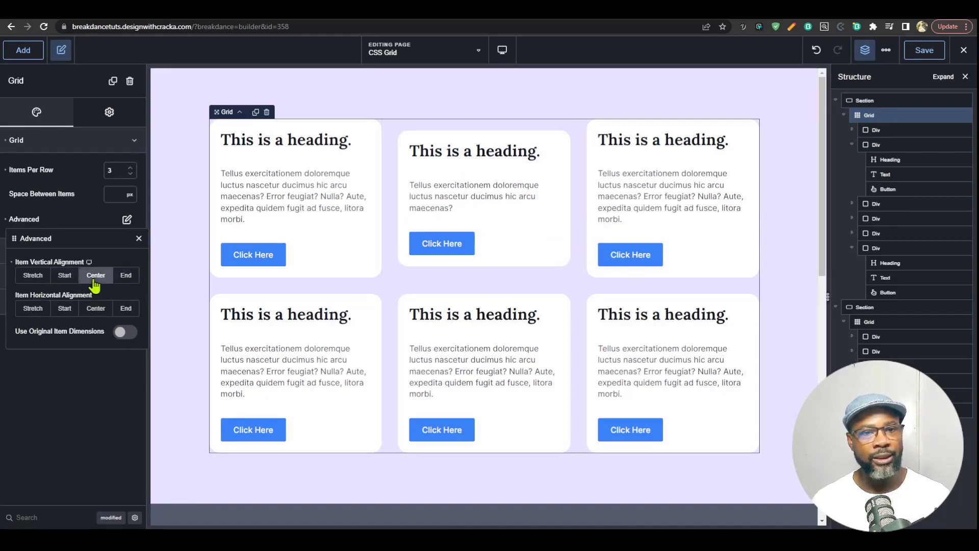
click(32, 275)
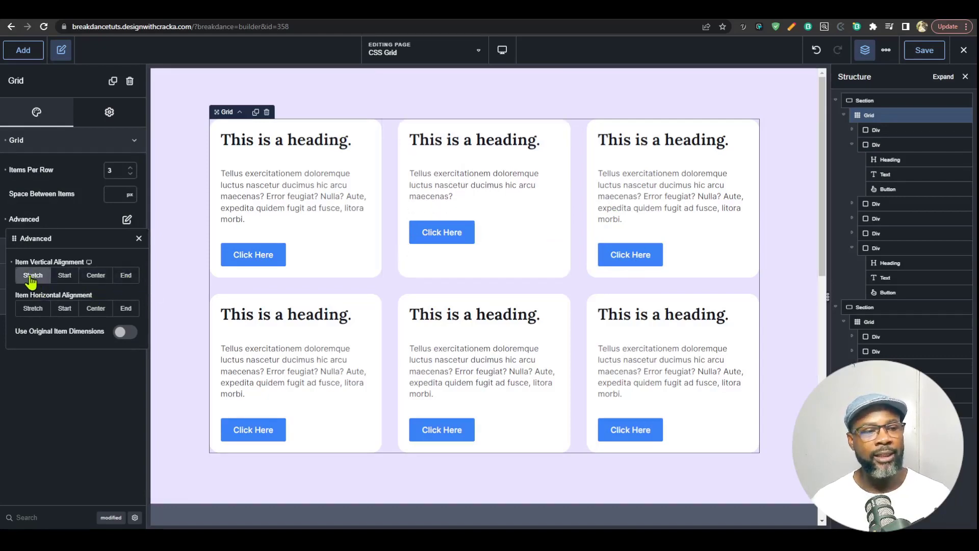
click(139, 238)
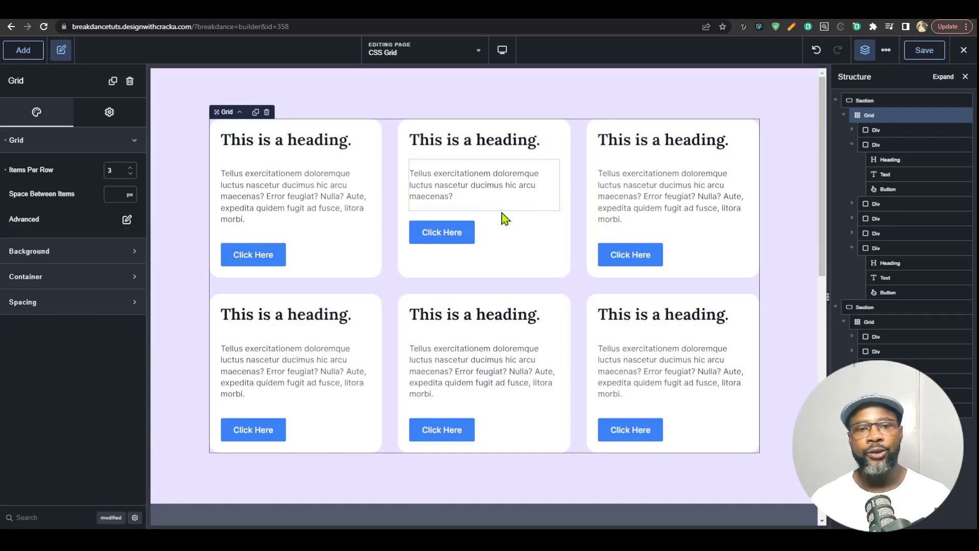
Step: Try Use Original Item Dimensions on the new grid, turn it off again and close the advanced options
click(127, 220)
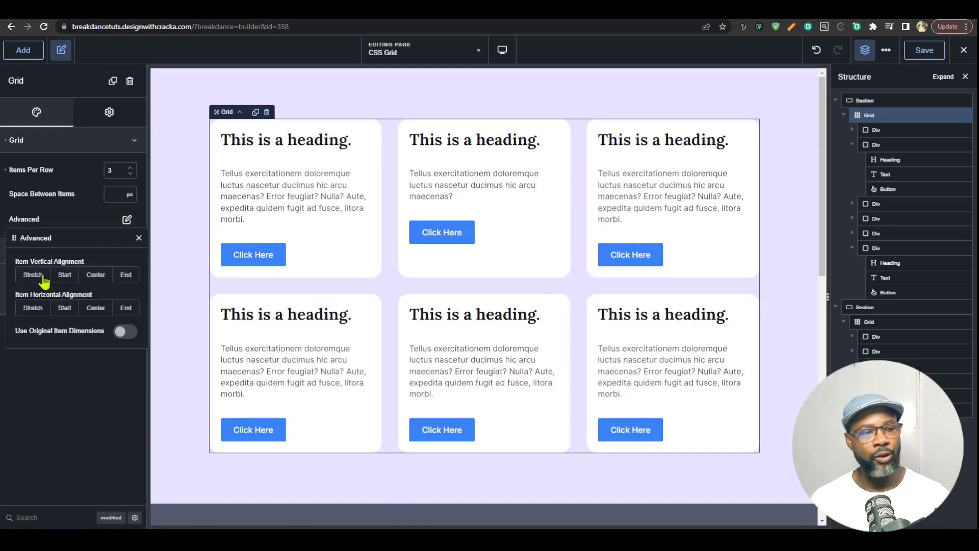
click(124, 331)
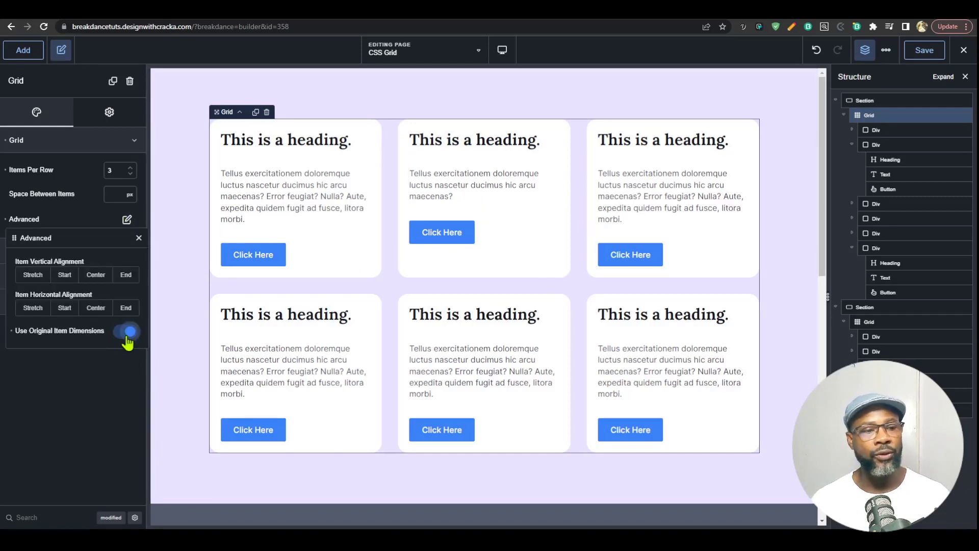
click(125, 331)
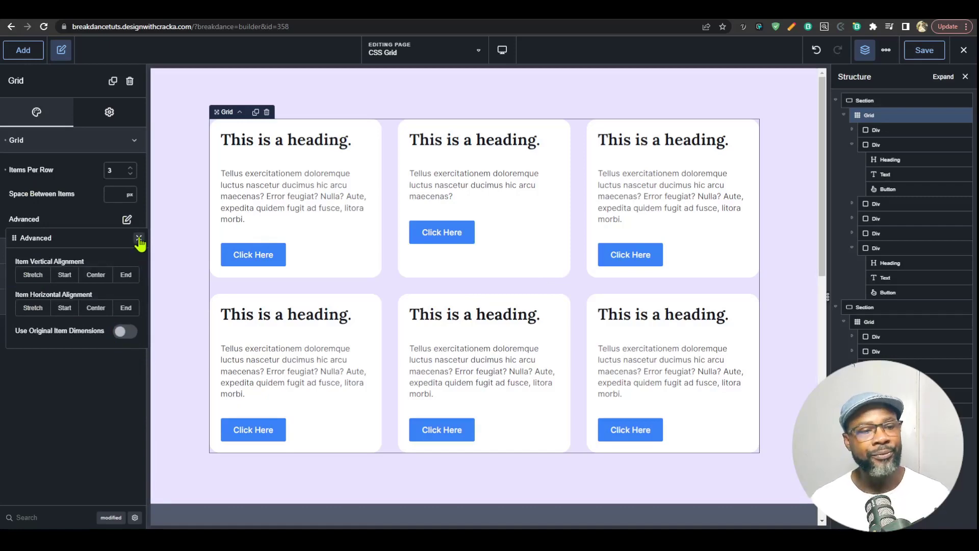
click(139, 238)
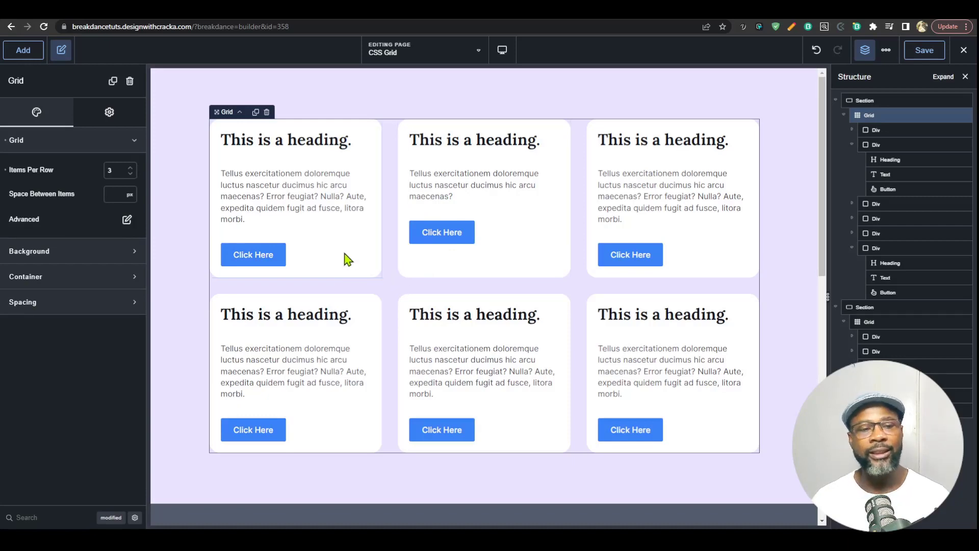
Step: Preview the new grid at the Tablet Landscape and Tablet Portrait breakpoints
click(503, 51)
click(536, 116)
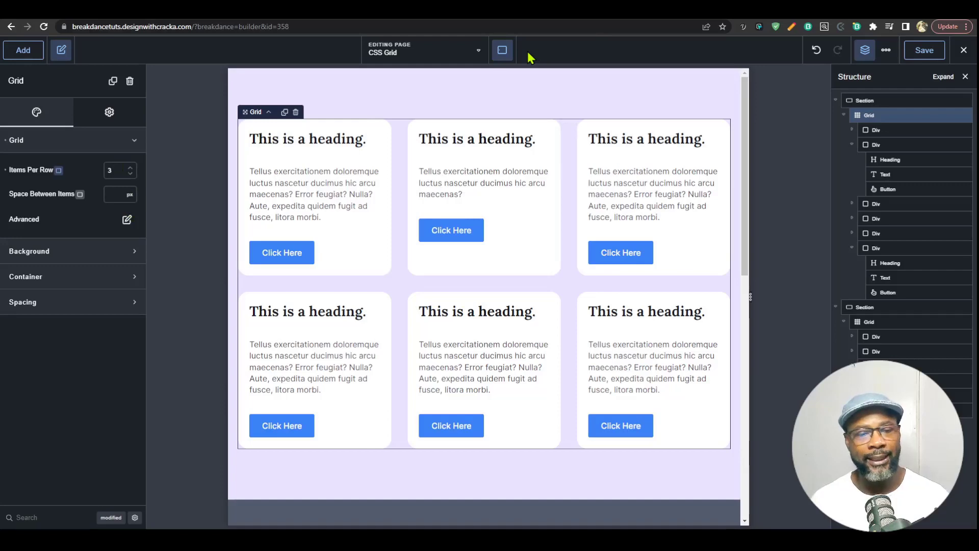
click(502, 50)
click(520, 140)
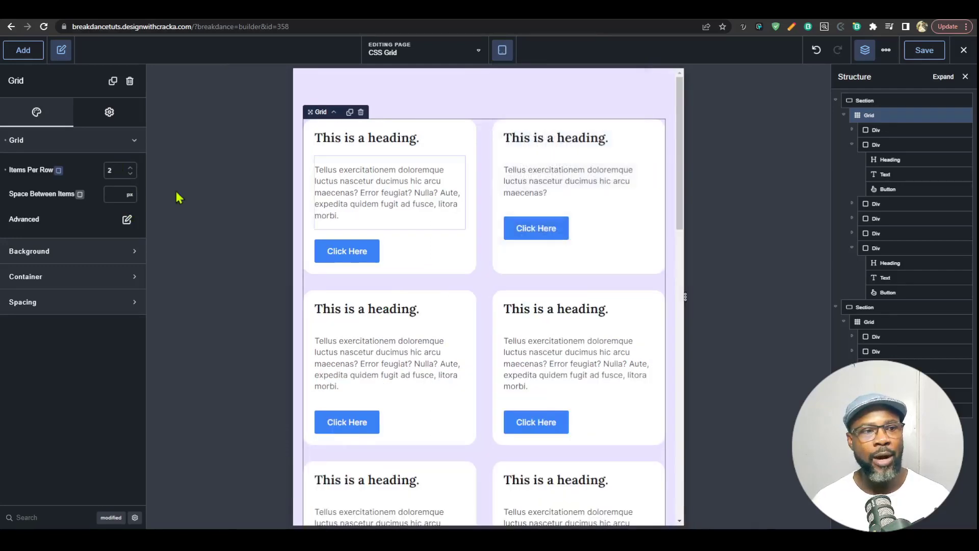
scroll(497, 277, down, 3)
scroll(502, 229, up, 3)
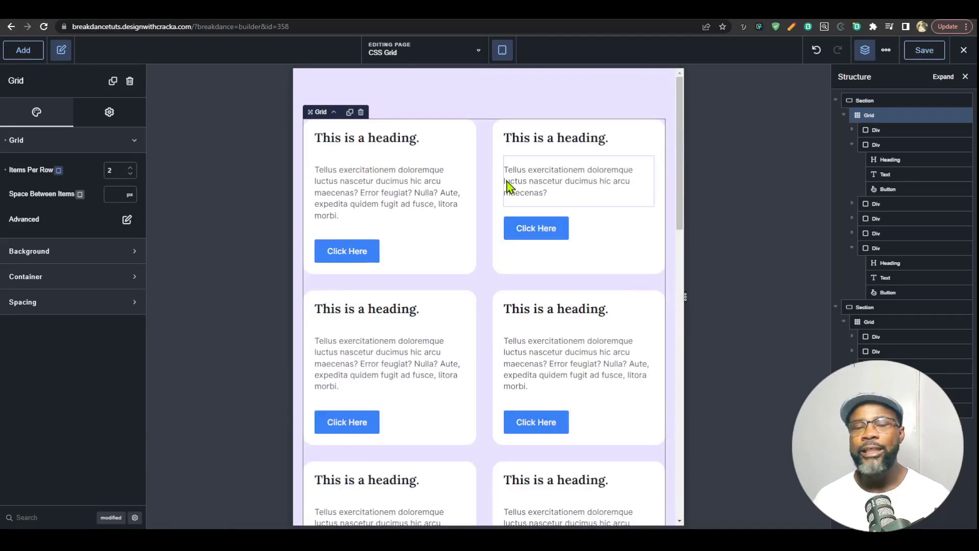
Step: Preview the new grid at the Phone Landscape and Phone Portrait breakpoints and return to the Desktop view
click(503, 50)
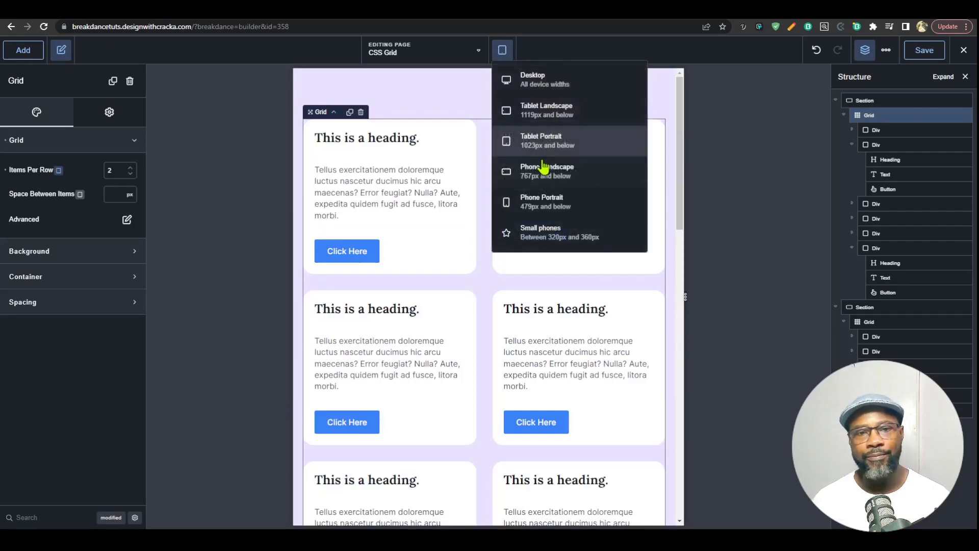
click(540, 171)
click(502, 49)
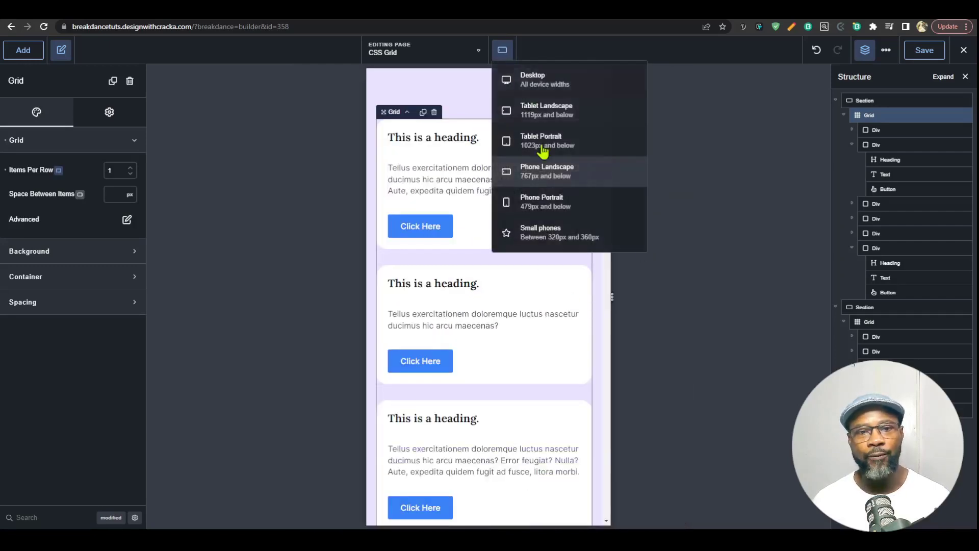
click(542, 201)
click(502, 49)
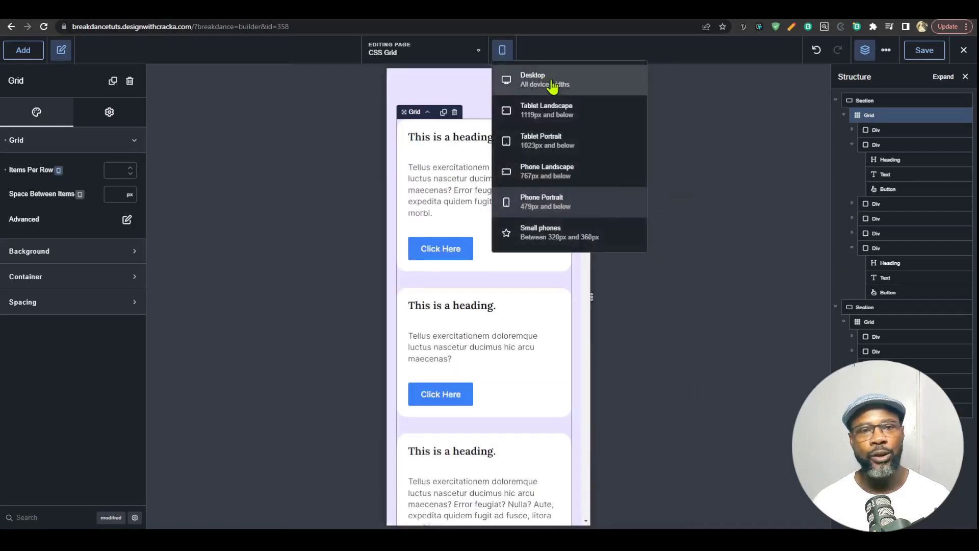
click(502, 82)
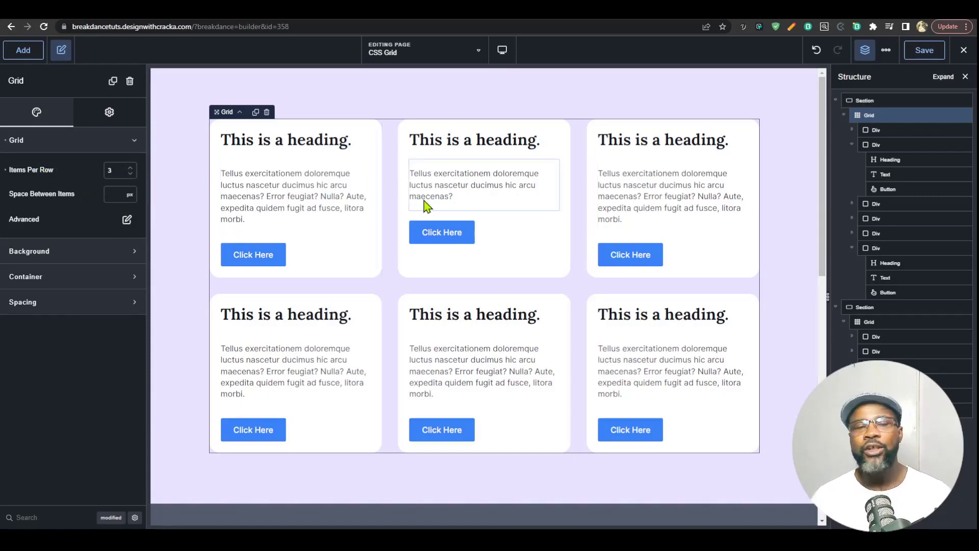
Step: Collapse the second and sixth card Divs of the new grid in the structure tree
click(855, 146)
click(852, 145)
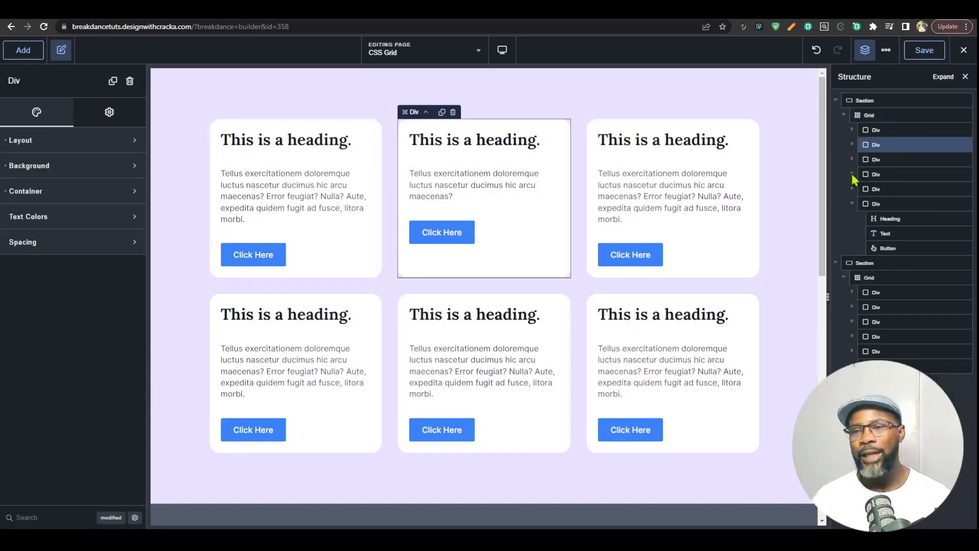
click(852, 205)
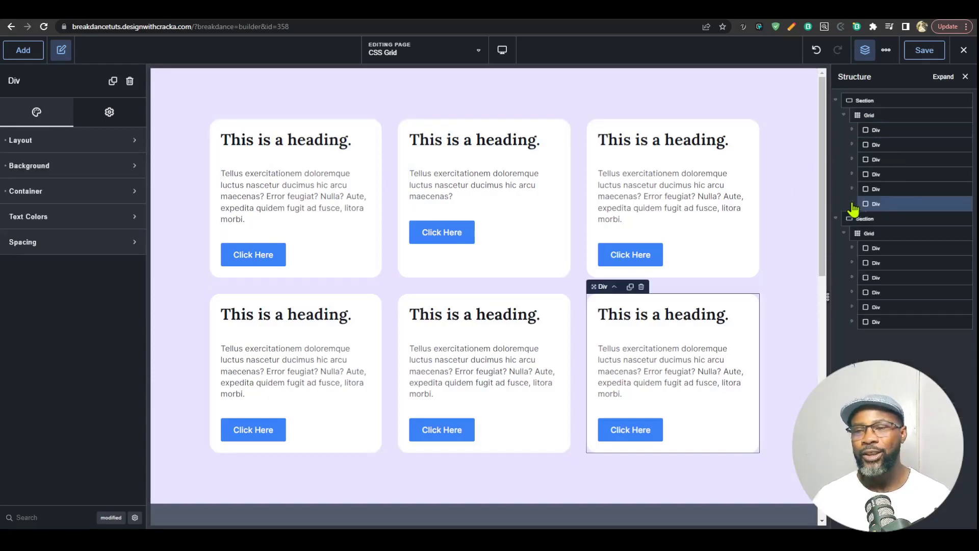
Step: Try the new grid with 4 items per row on Desktop
click(869, 116)
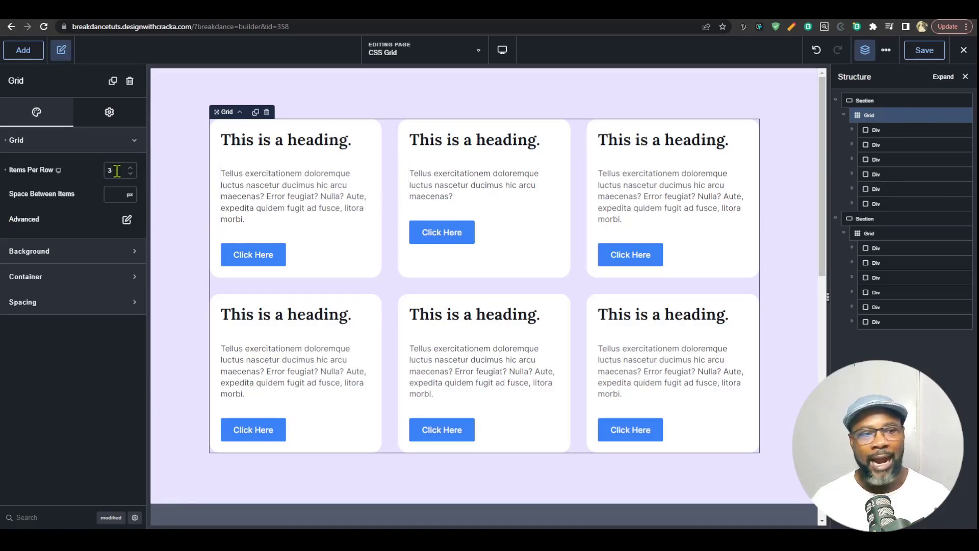
text(4)
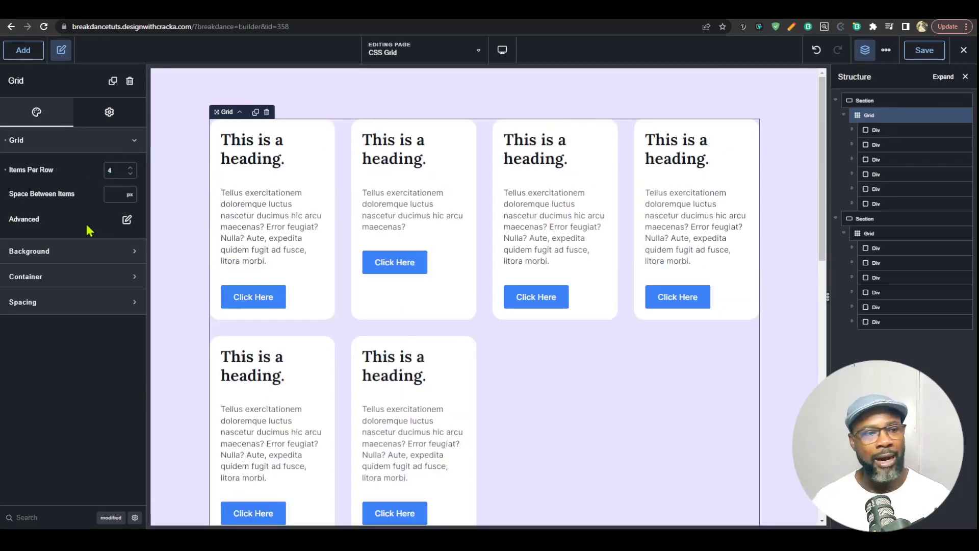
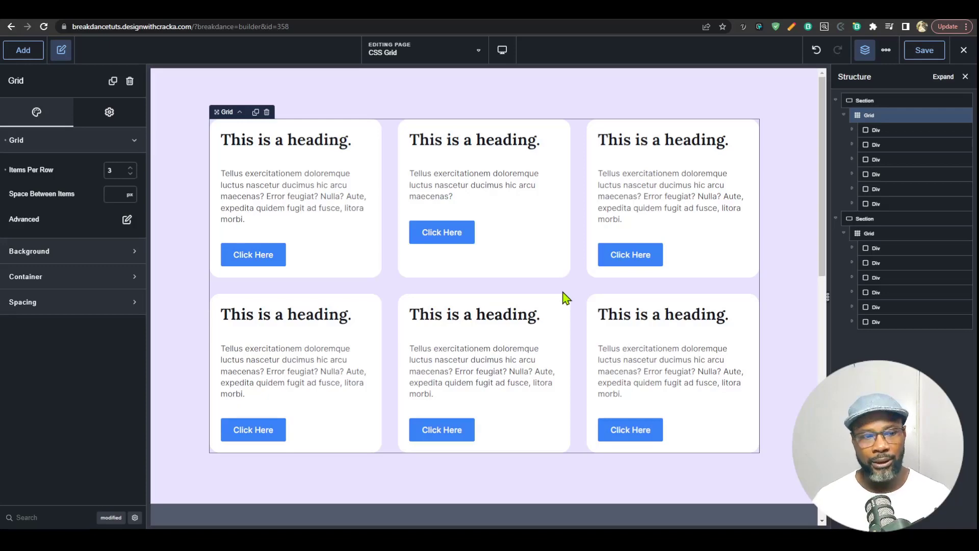
Step: Examine how cards span columns and rows in the second section's grid and compare it with the new grid above
scroll(564, 288, down, 5)
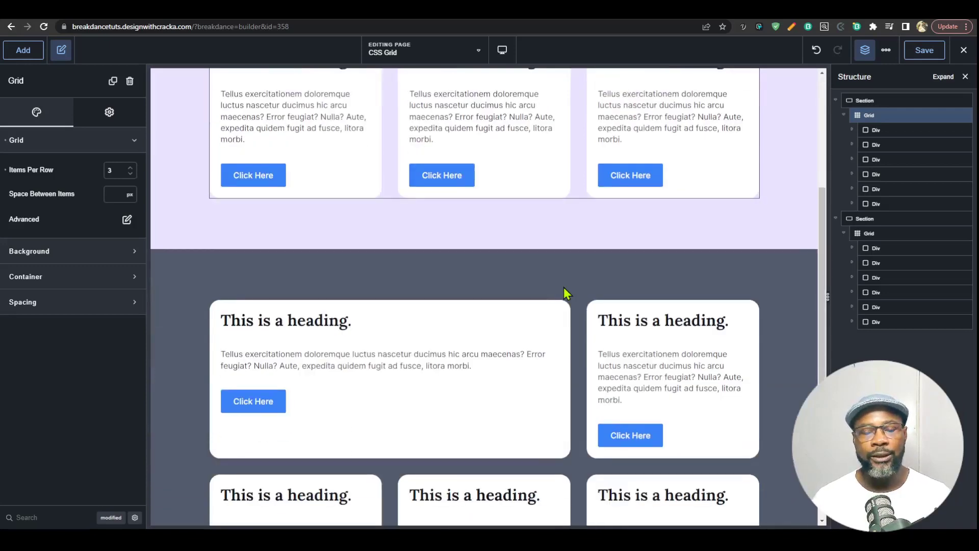
scroll(564, 288, down, 3)
click(872, 234)
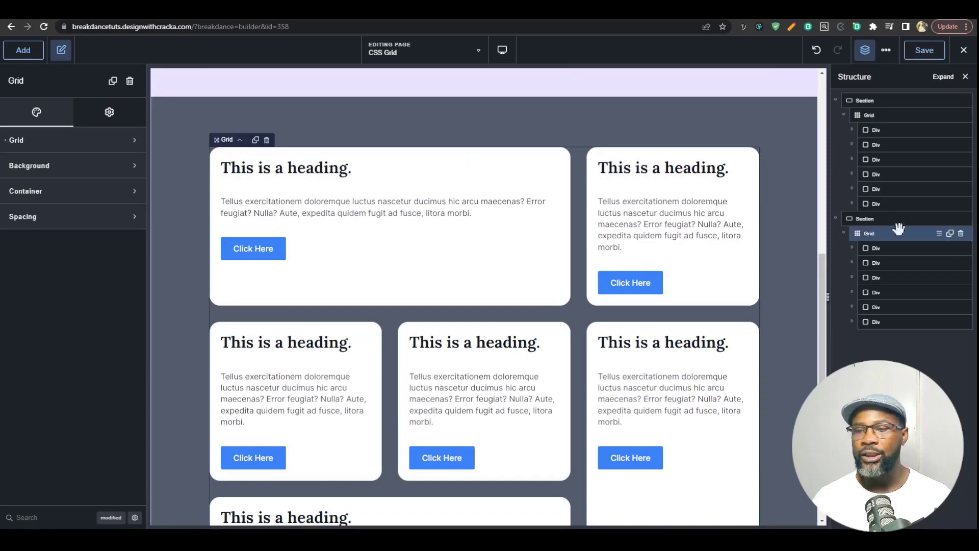
scroll(657, 340, down, 3)
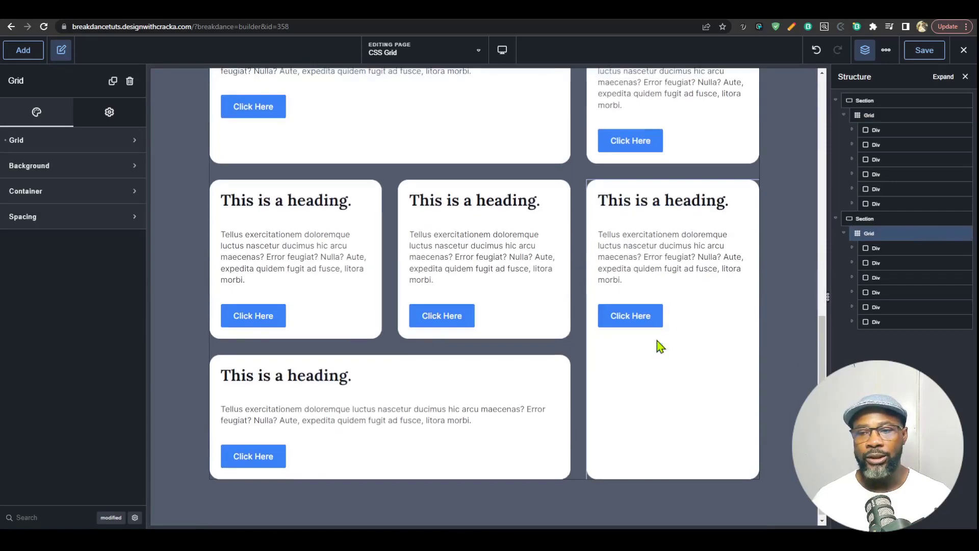
scroll(706, 286, up, 3)
scroll(535, 326, down, 3)
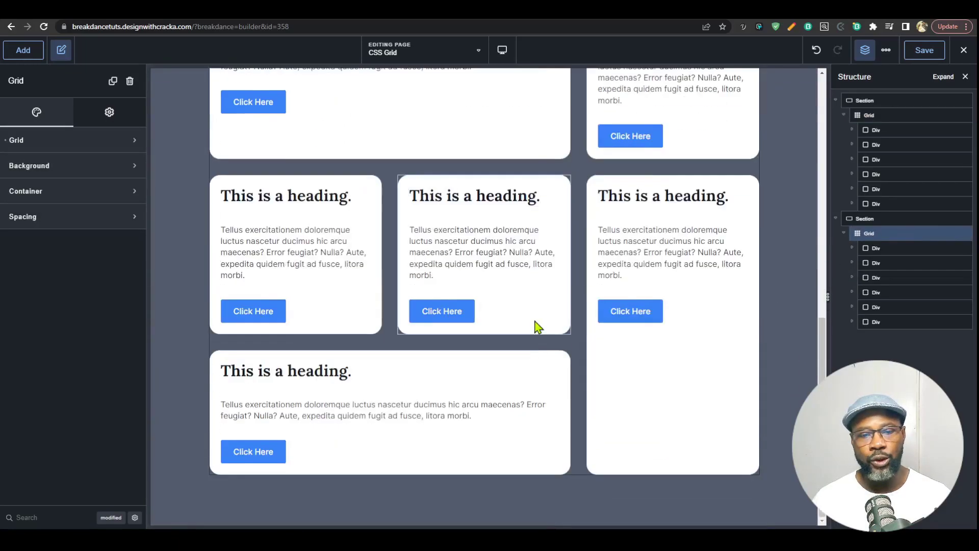
scroll(597, 386, up, 6)
scroll(598, 386, up, 5)
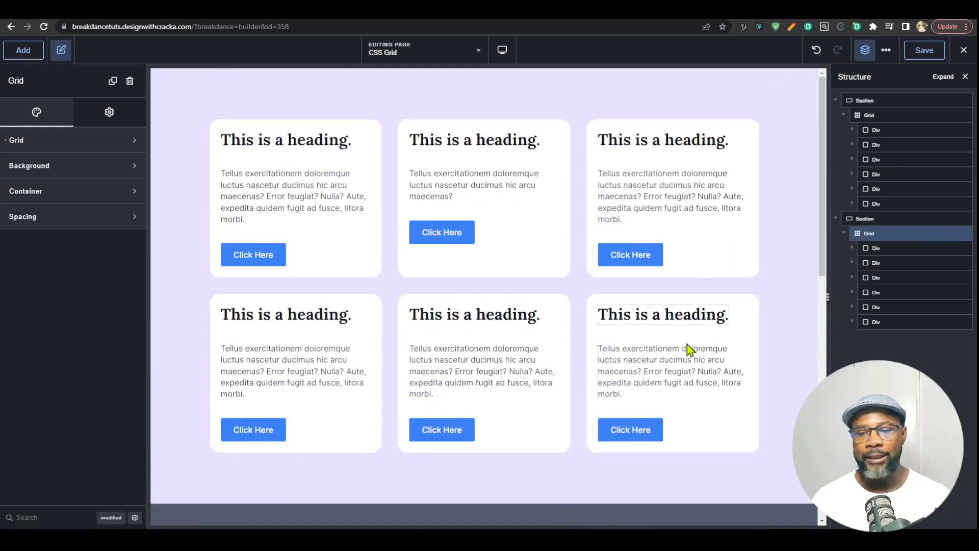
click(868, 116)
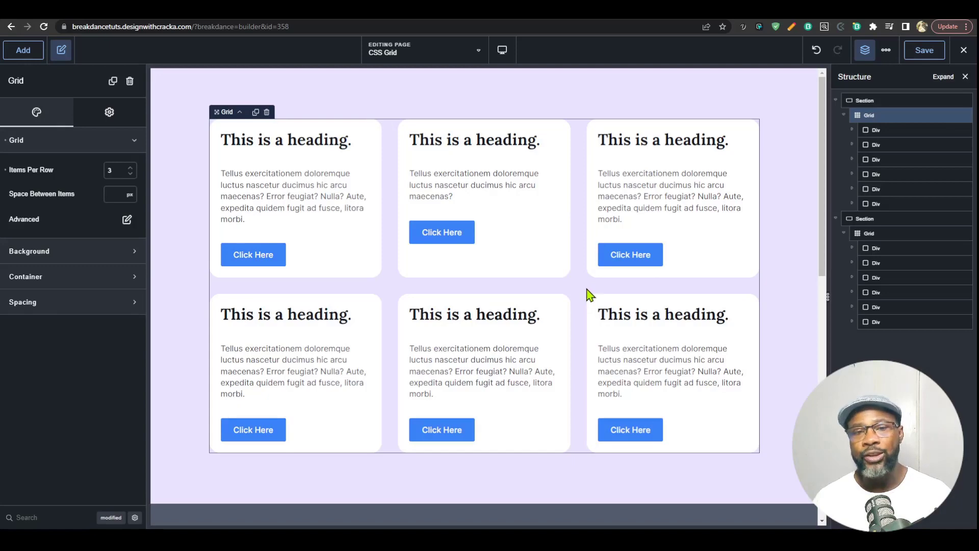
scroll(590, 295, down, 2)
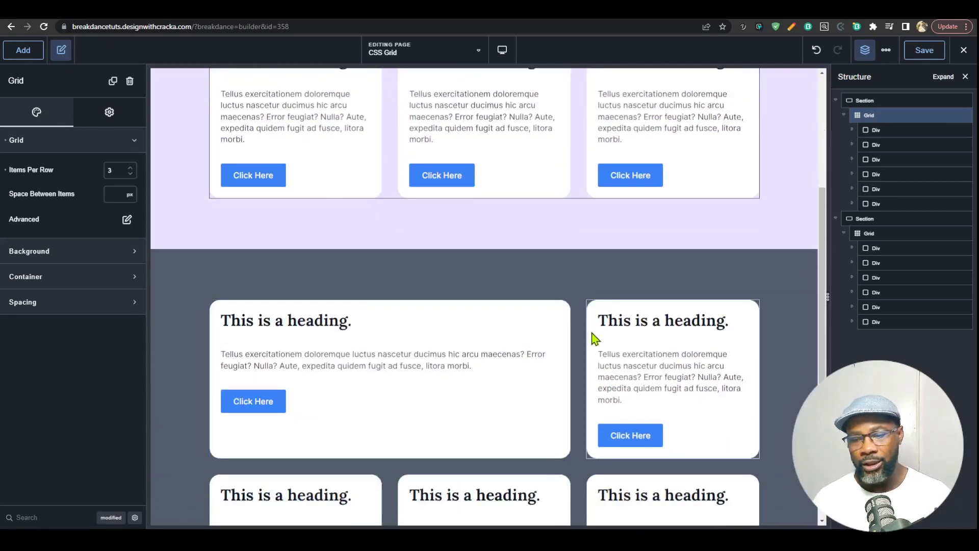
scroll(575, 334, up, 5)
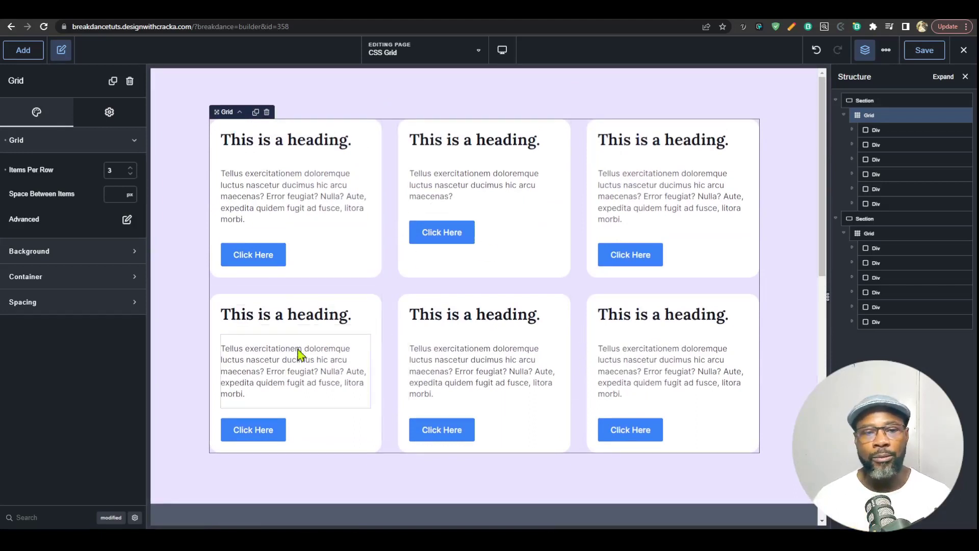
Step: Make the new grid's first card span two columns with the custom CSS "%%SELECTOR%%{ grid-column: span 2; }"
click(374, 136)
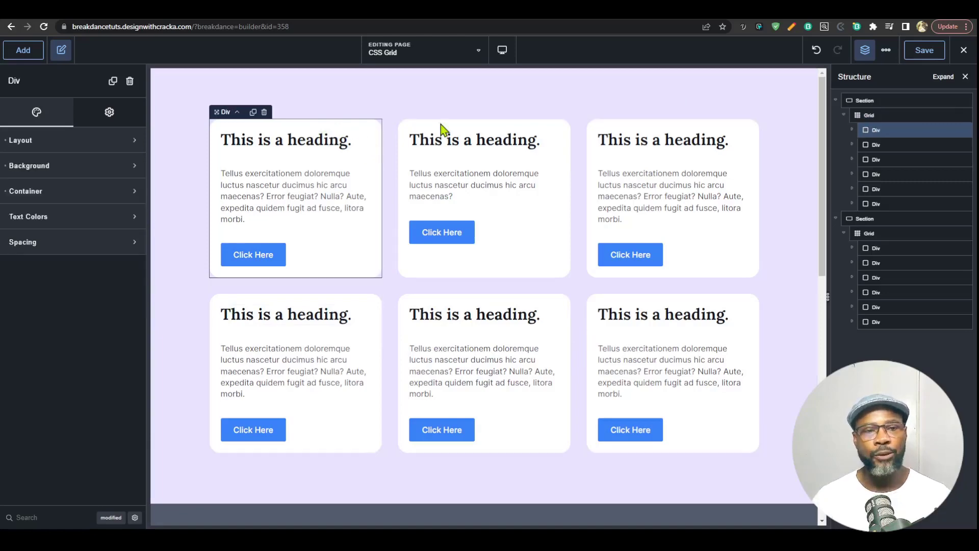
click(128, 119)
click(78, 146)
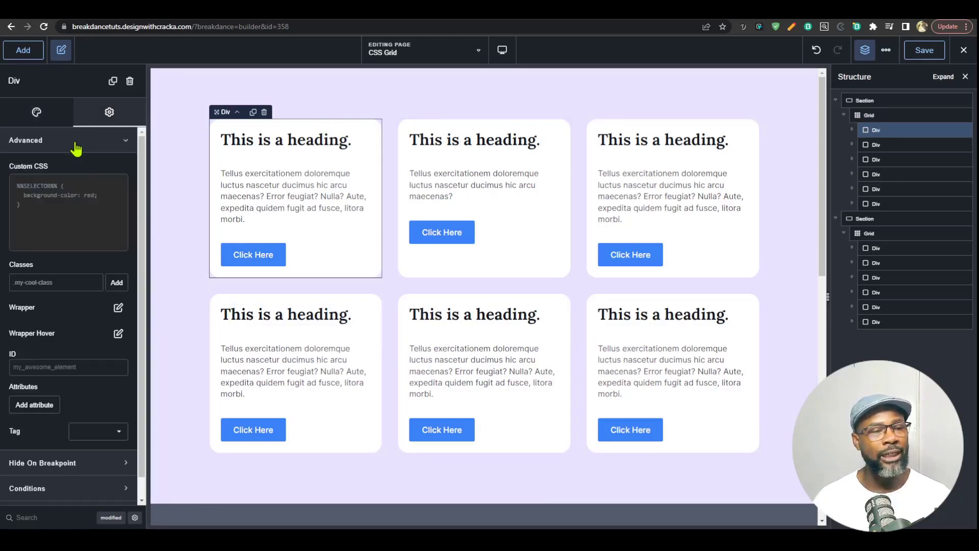
click(115, 188)
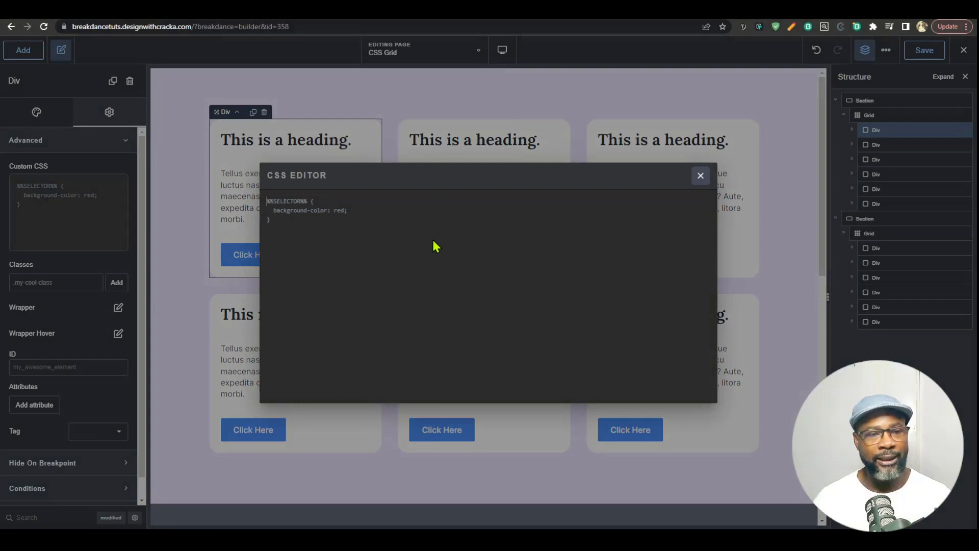
key(ctrl+a)
text(%%)
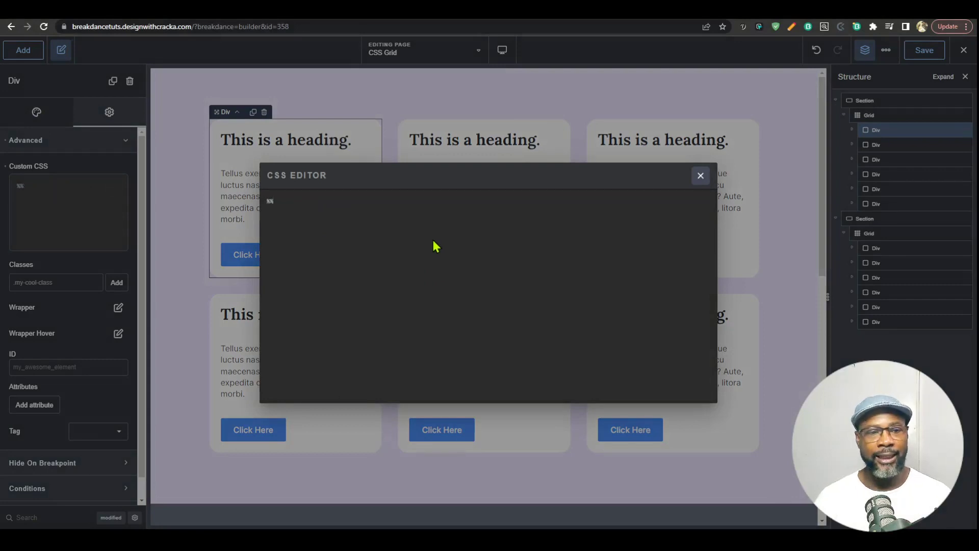
text(SELECTOR)
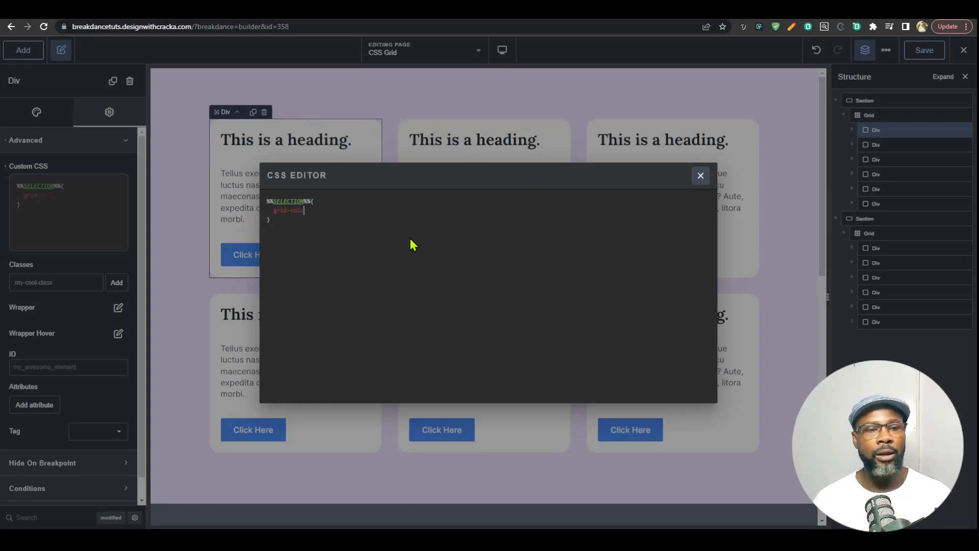
text(mn: span 2)
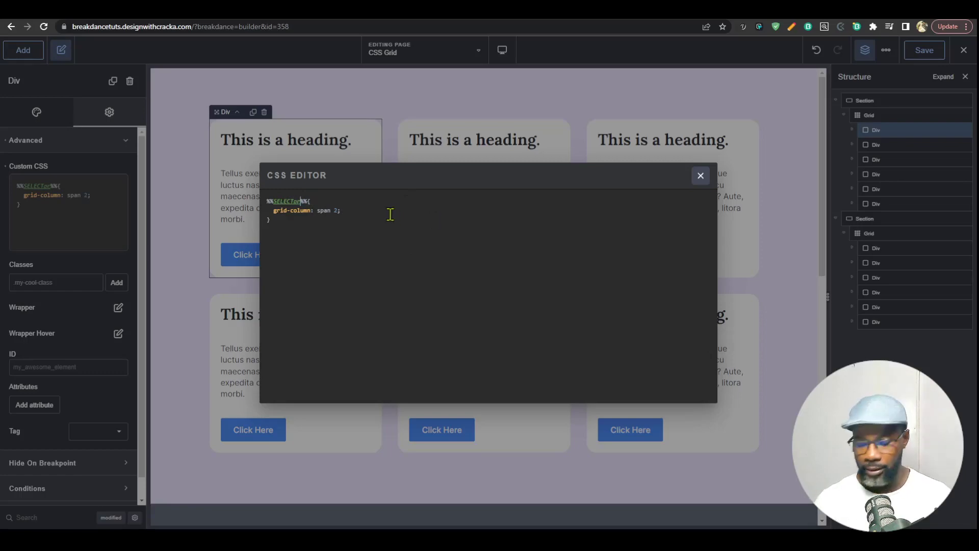
text(OR)
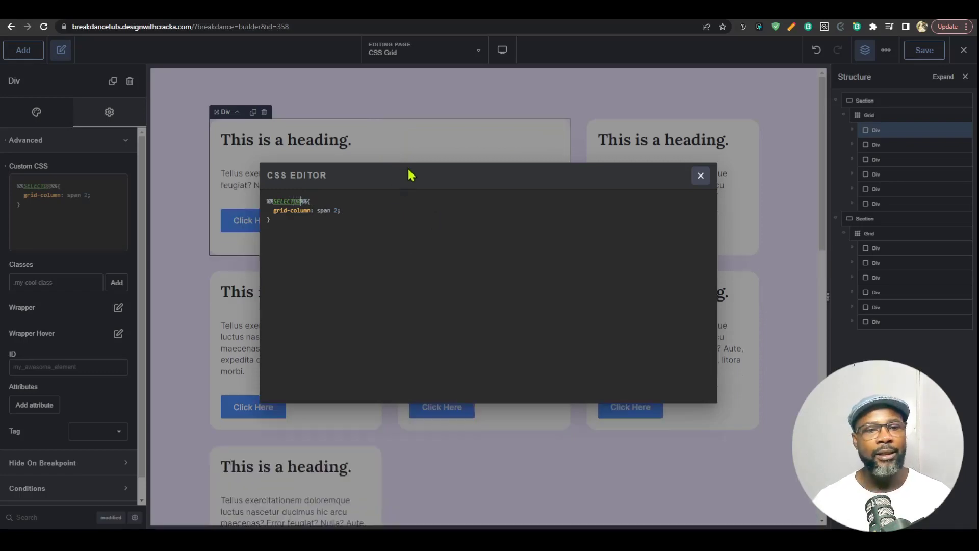
click(700, 176)
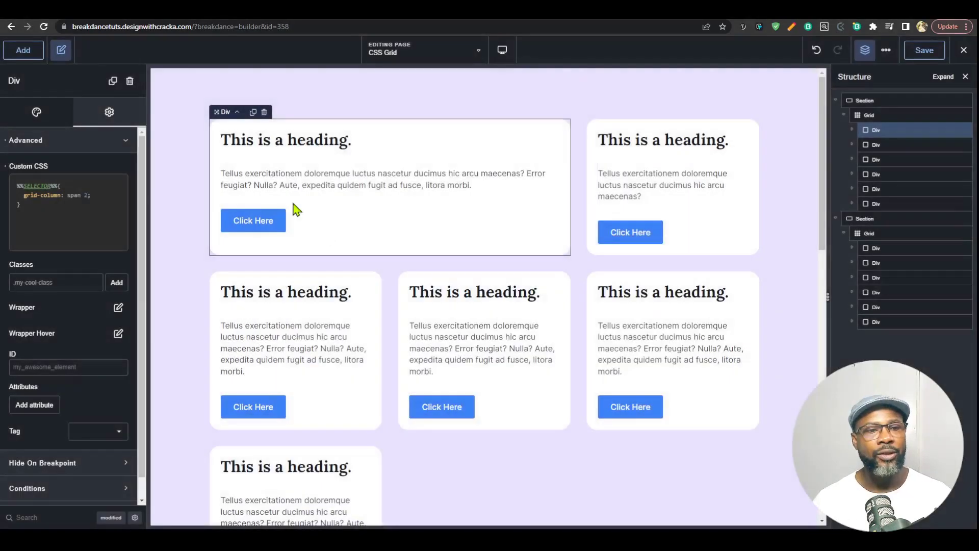
Step: Make the new grid's second card span two rows with the custom CSS "%%SELECTOR%%{ grid-row: span 2 }"
click(121, 225)
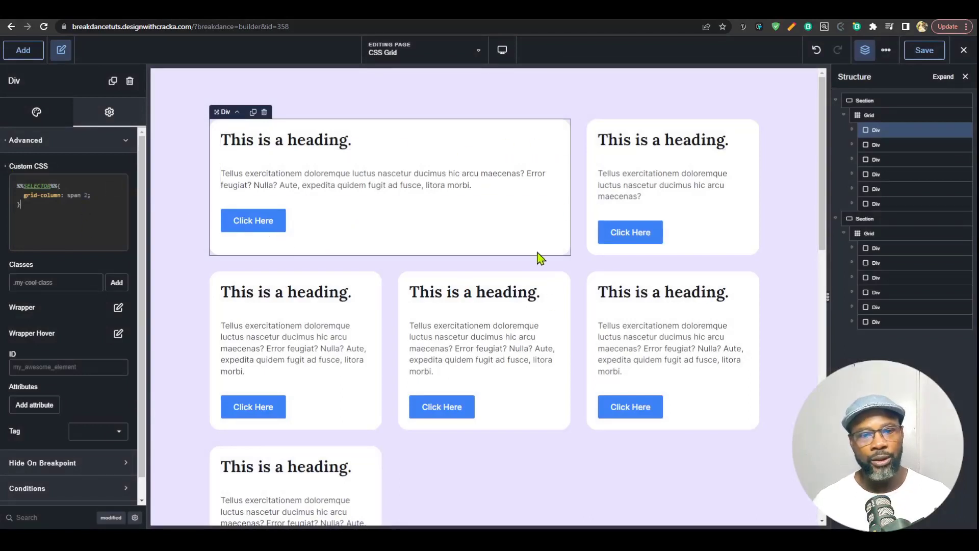
click(719, 252)
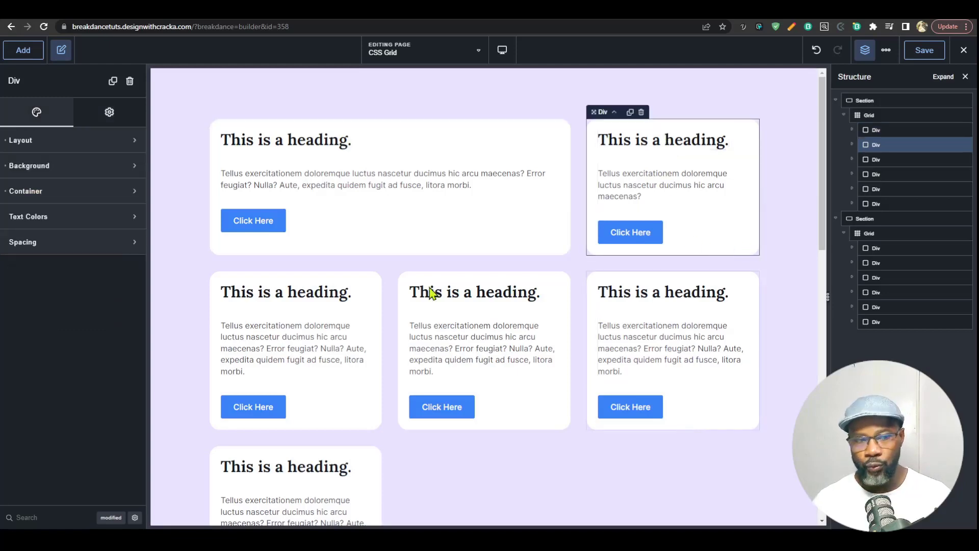
click(109, 112)
click(97, 140)
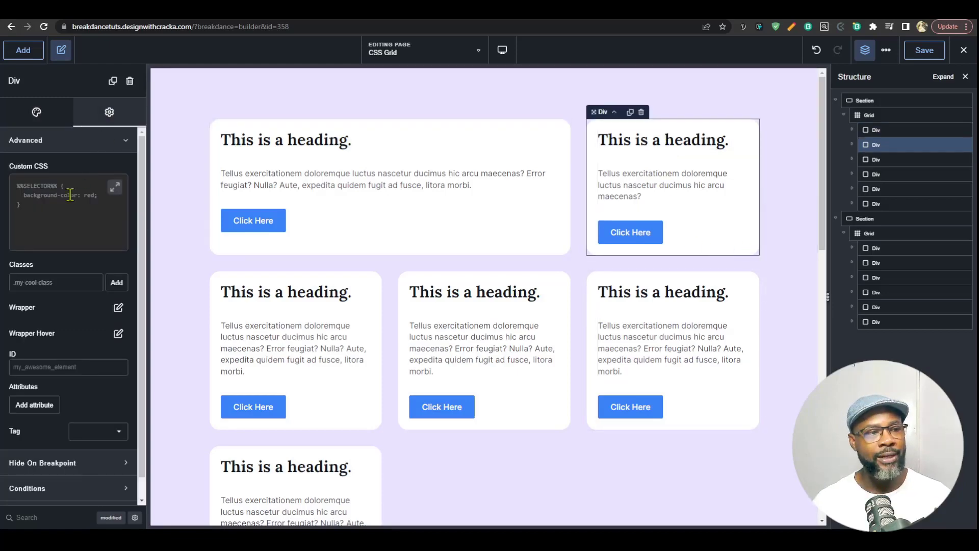
click(84, 198)
text(%%SELECTOR%%{)
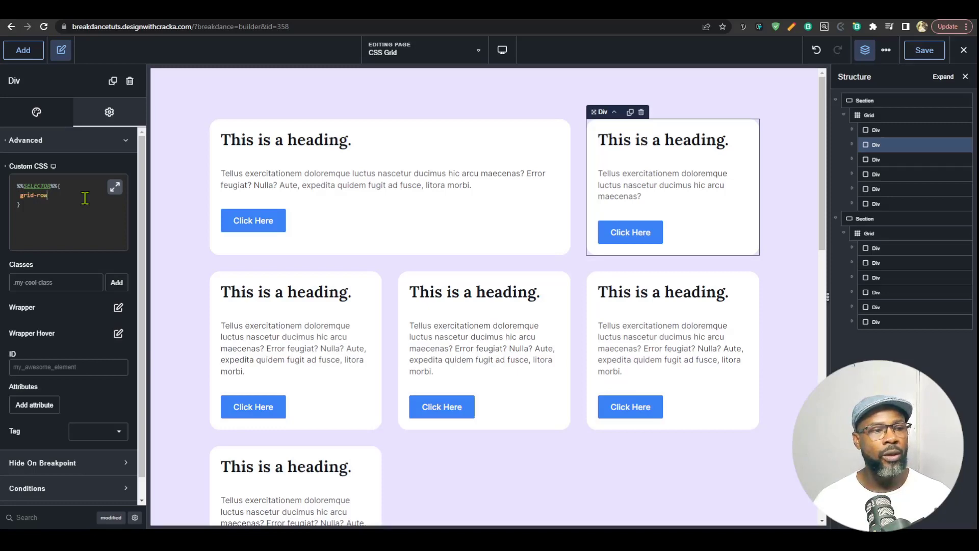
text(: span 2)
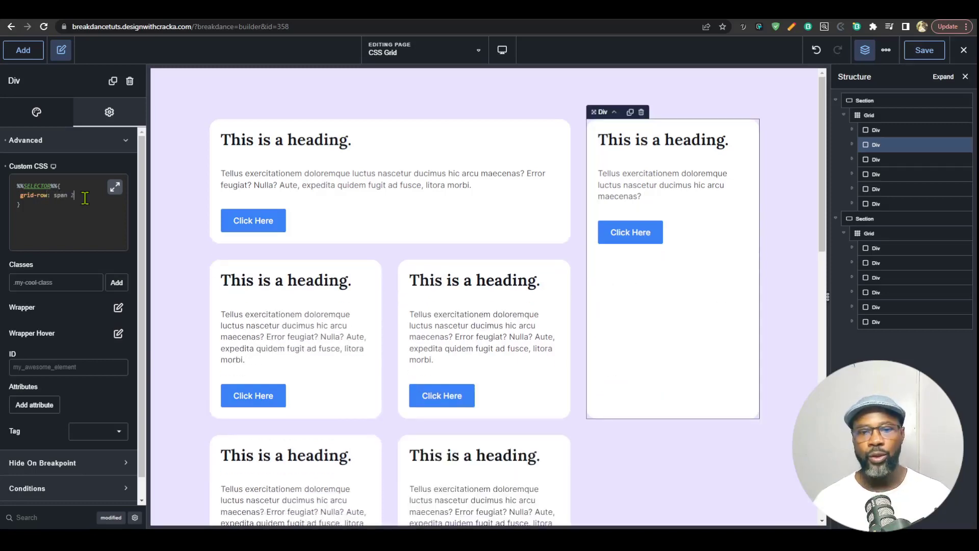
scroll(683, 283, down, 3)
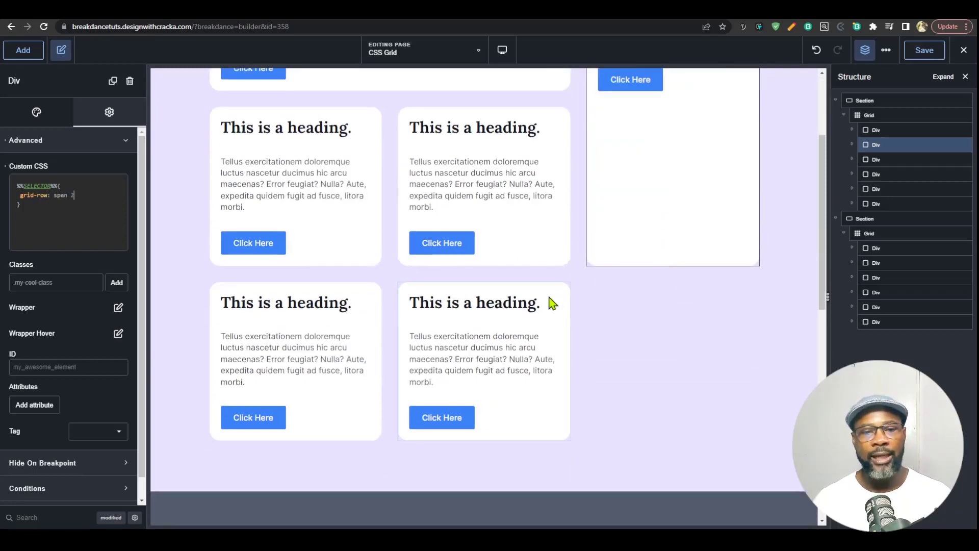
scroll(552, 302, up, 3)
Step: Copy the first card's "grid-column: span 2;" custom CSS and apply it to the new grid's sixth card
click(509, 234)
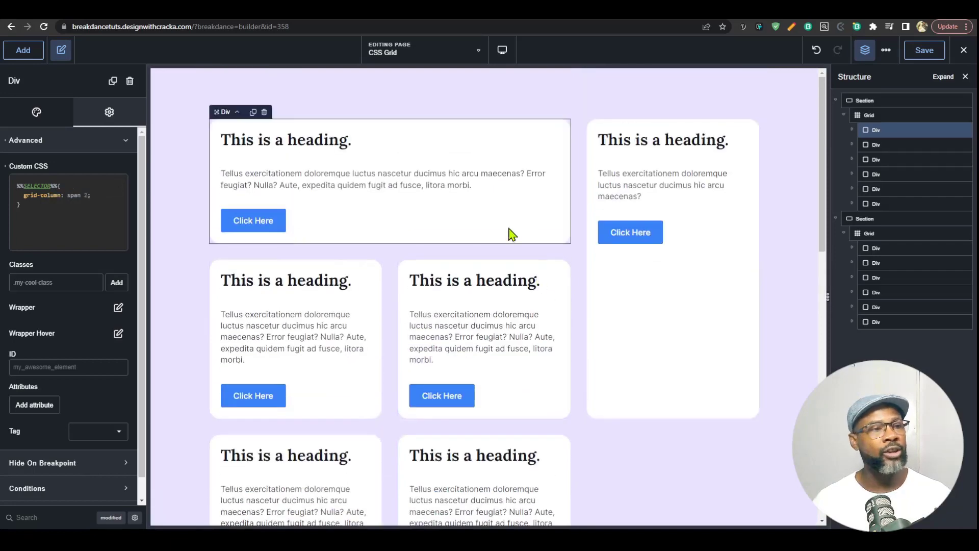
click(72, 221)
key(ctrl+a)
key(ctrl+c)
scroll(559, 372, down, 3)
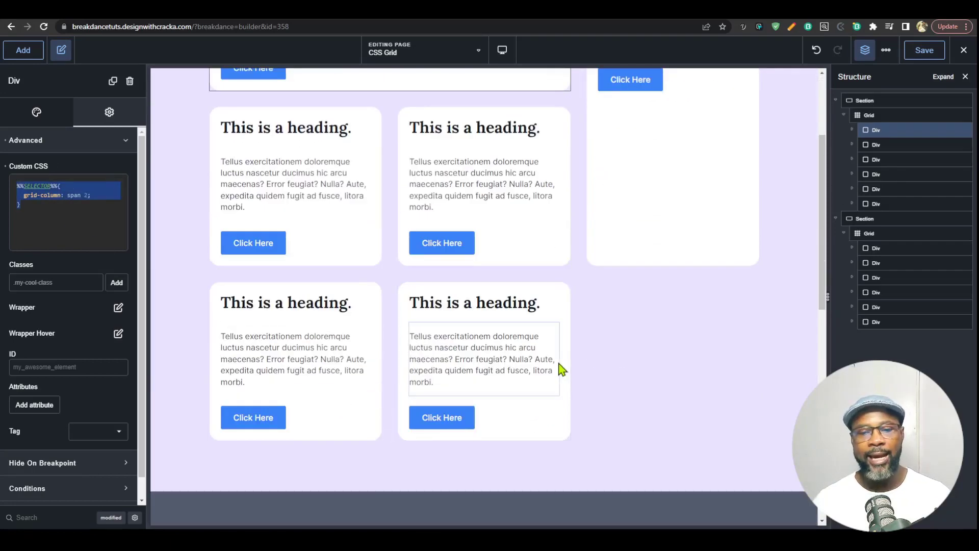
click(561, 328)
click(109, 112)
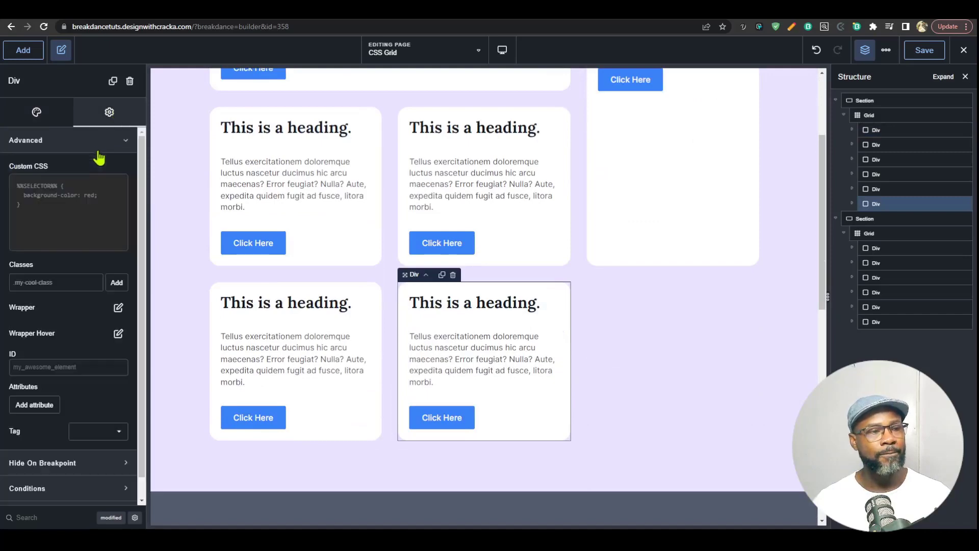
click(62, 216)
key(ctrl+v)
Step: Save the page, reload the published css-grid page to check the card layout, and return to the builder
scroll(629, 350, up, 2)
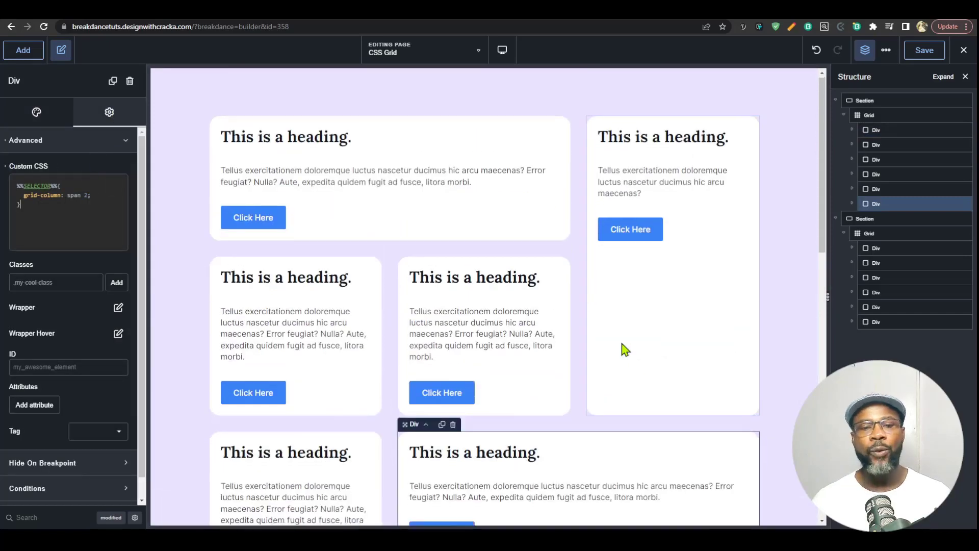
scroll(579, 302, down, 1)
scroll(485, 404, up, 1)
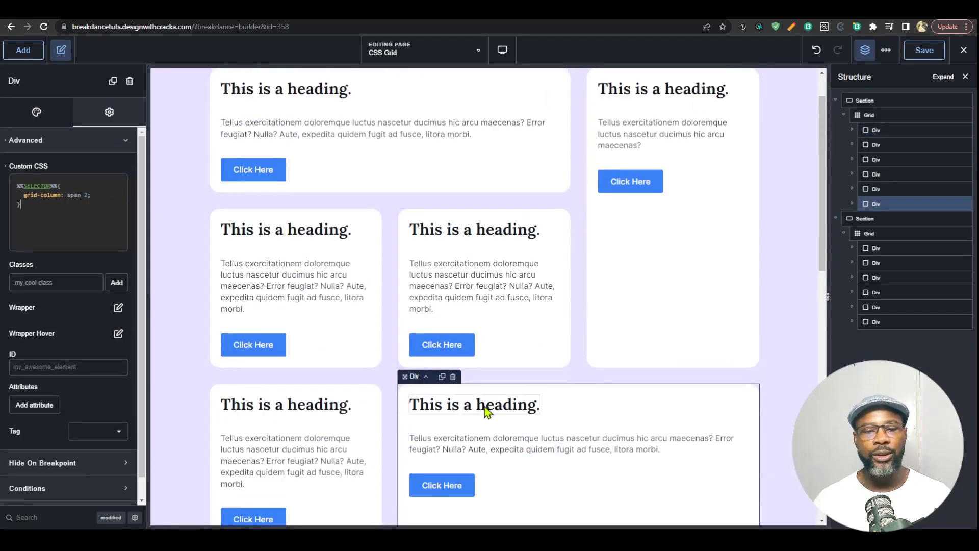
scroll(693, 442, down, 1)
scroll(697, 296, up, 2)
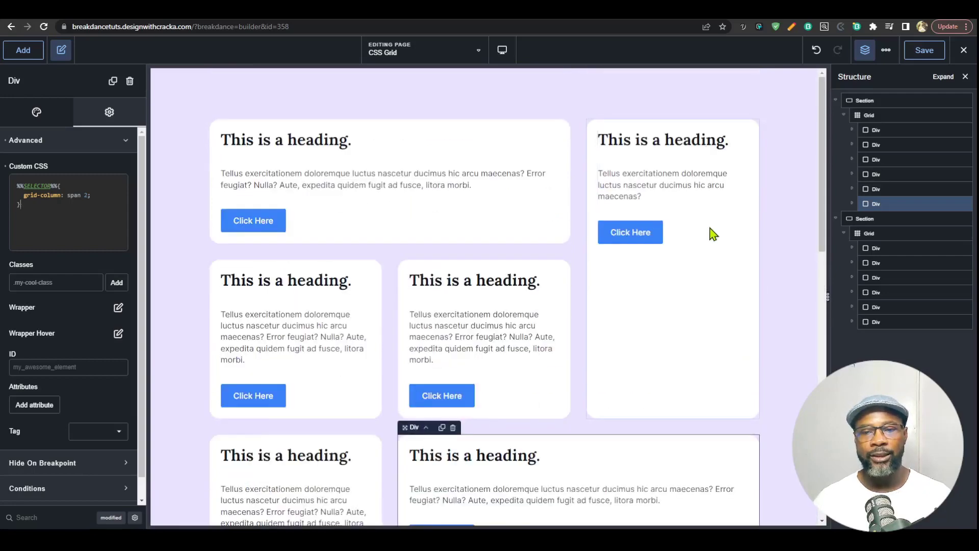
scroll(688, 266, down, 2)
scroll(586, 331, up, 2)
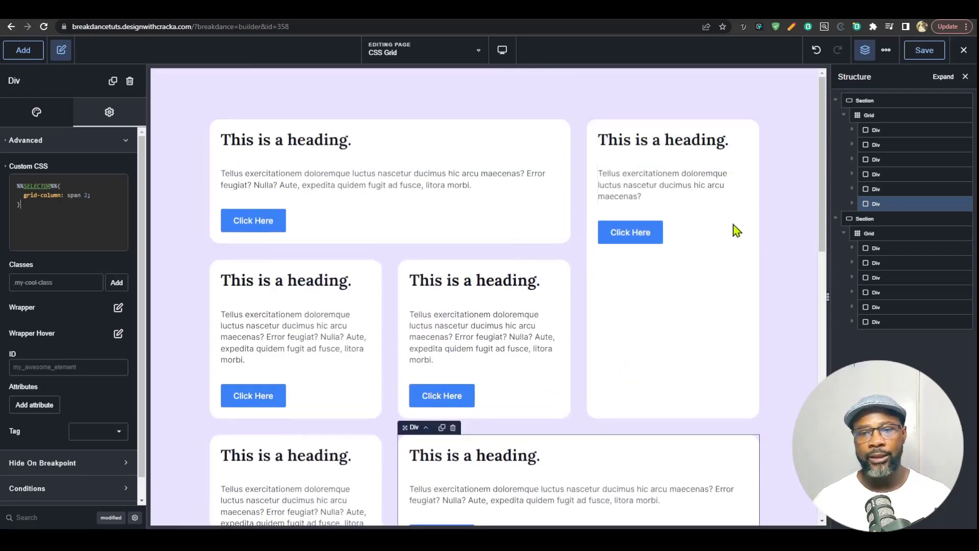
click(924, 49)
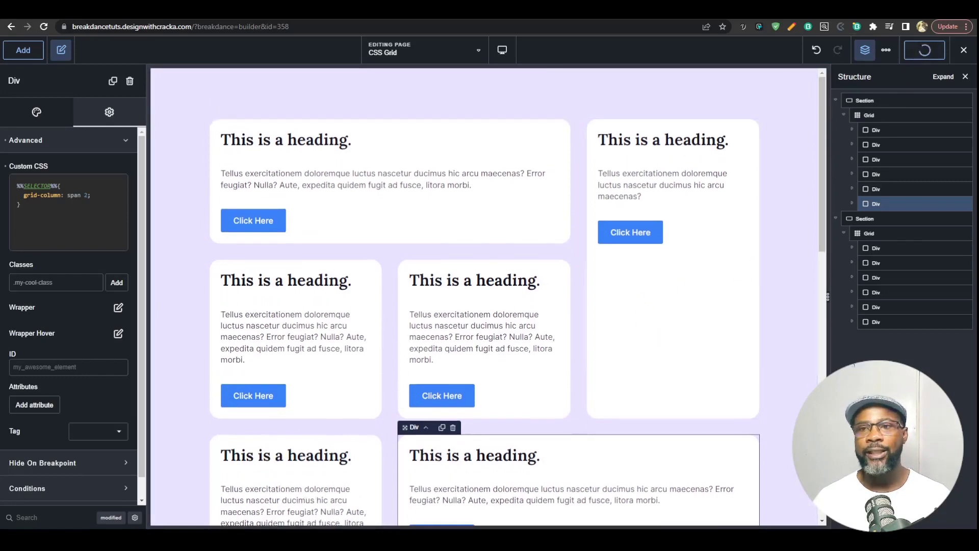
key(alt+Tab)
key(ctrl+r)
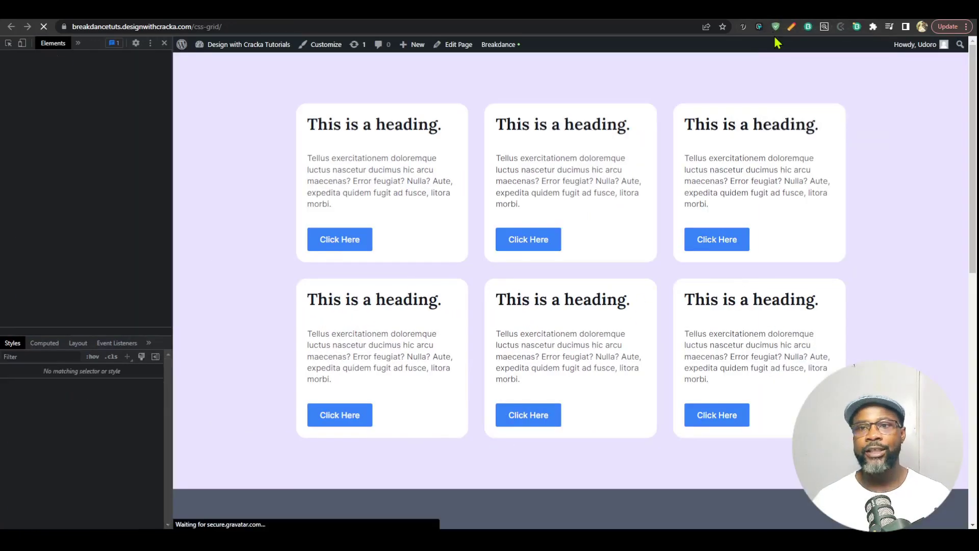
scroll(734, 282, up, 3)
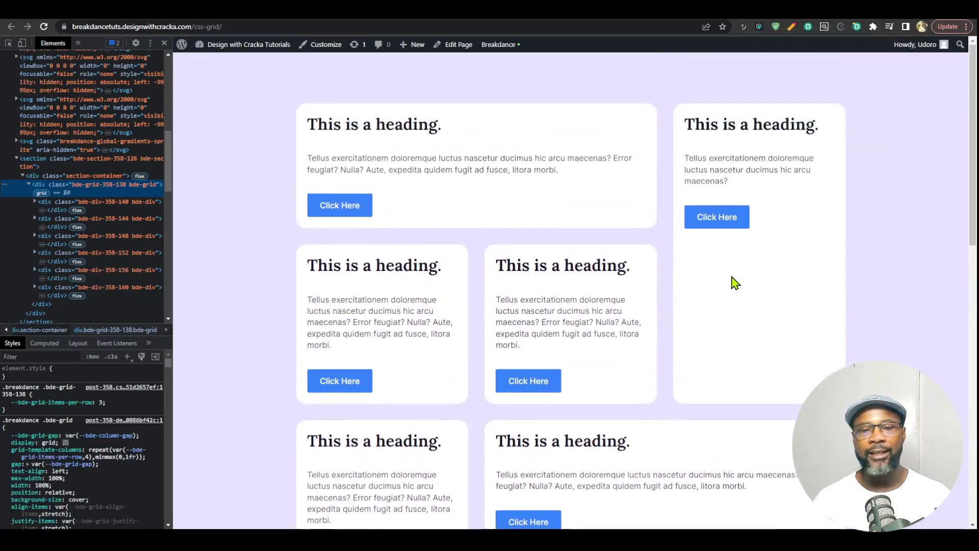
key(alt+Tab)
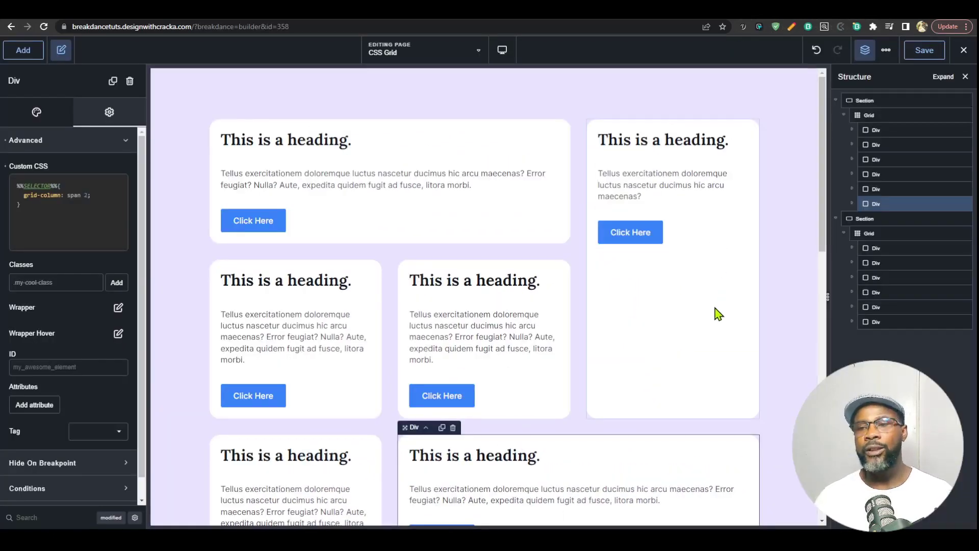
Step: Set the space between items of the new grid to 20 px
click(868, 115)
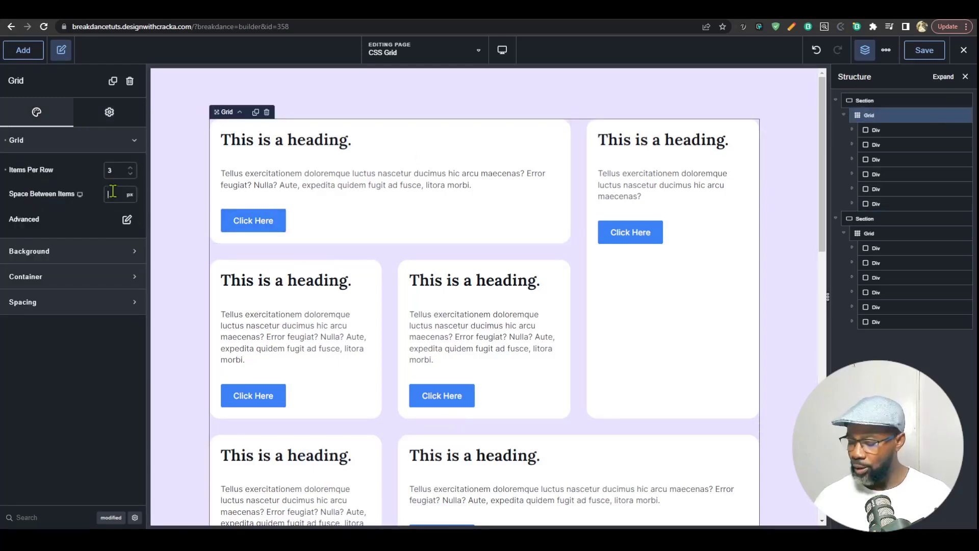
text(10)
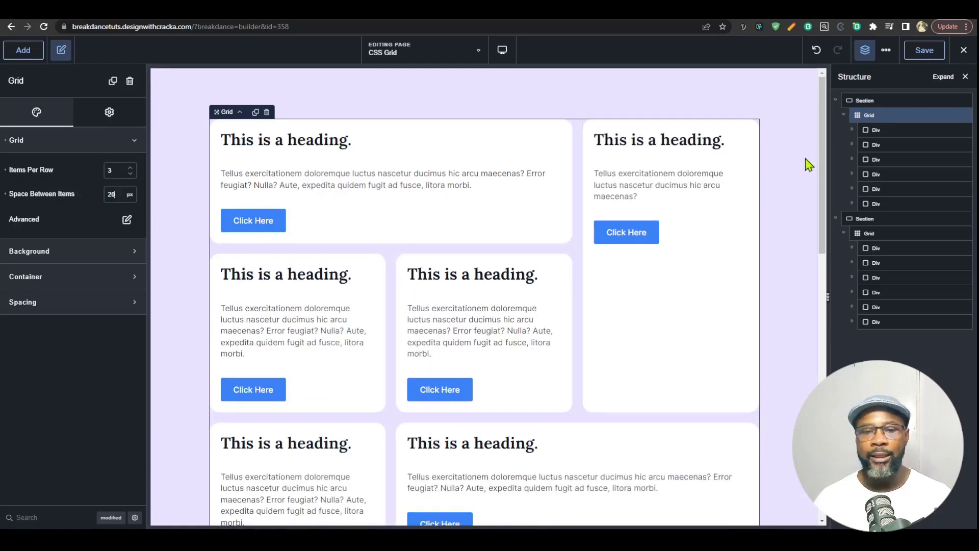
click(808, 163)
scroll(743, 265, down, 3)
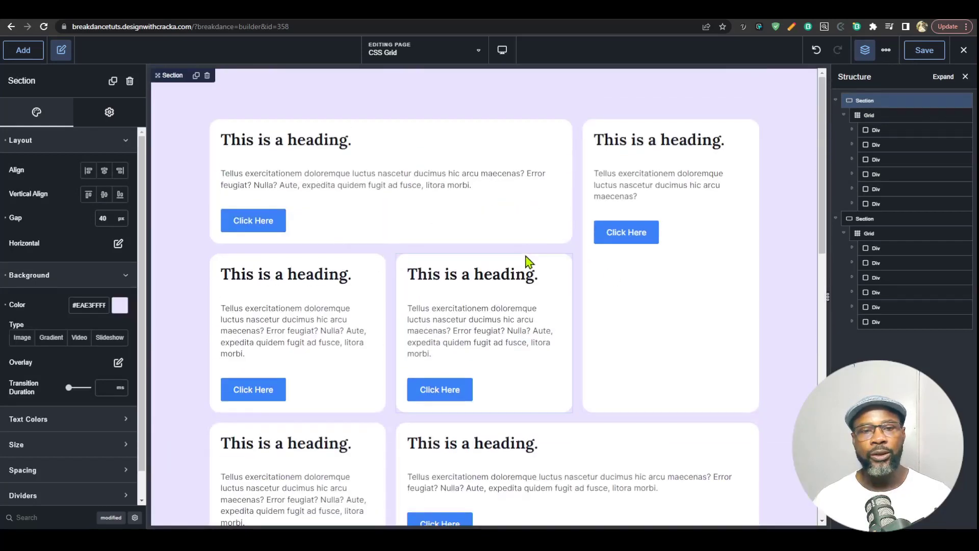
Step: Preview the page at Tablet Landscape and check the new grid's settings at that breakpoint
click(535, 242)
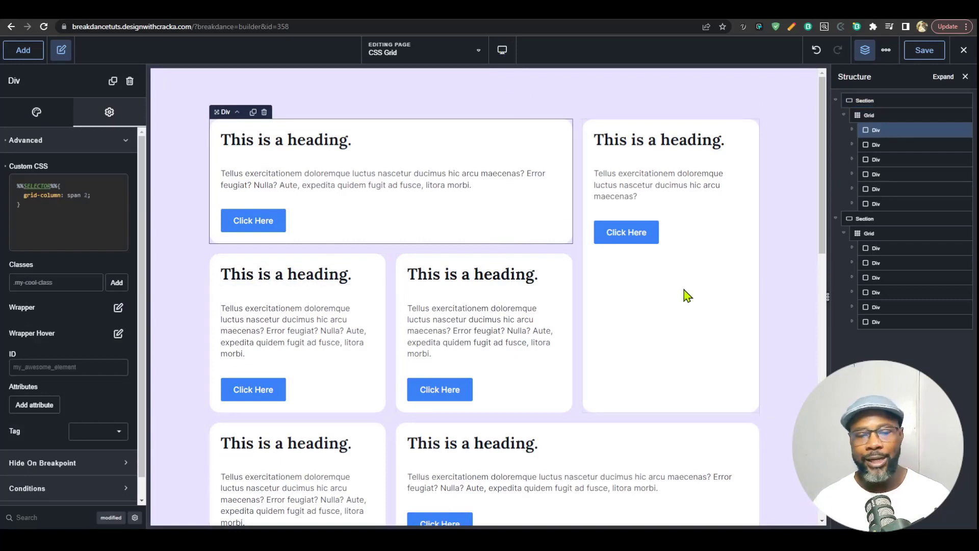
click(502, 49)
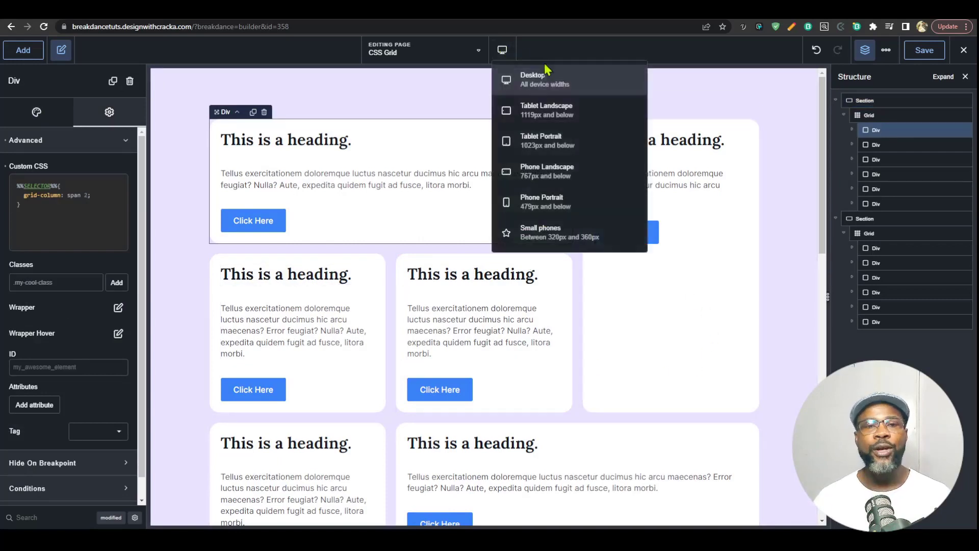
click(553, 110)
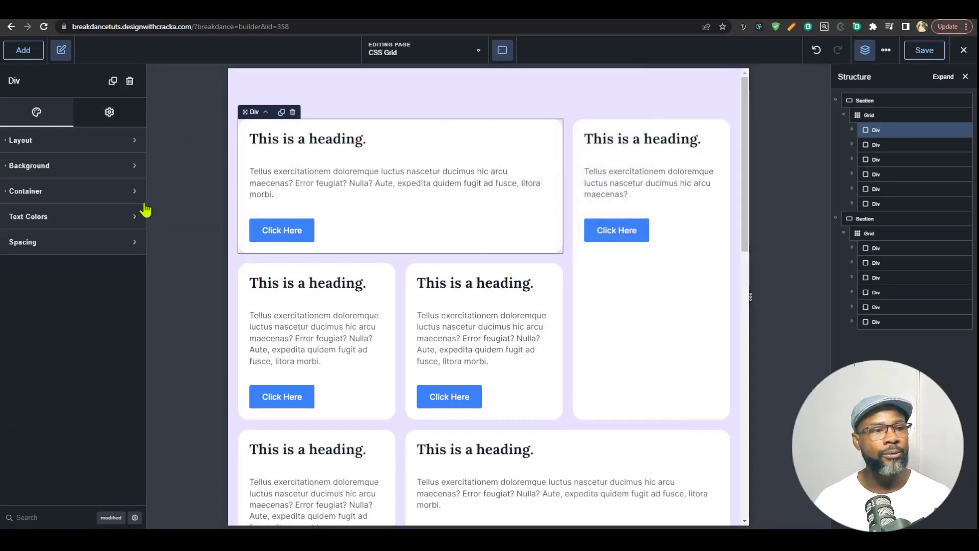
click(81, 141)
click(866, 112)
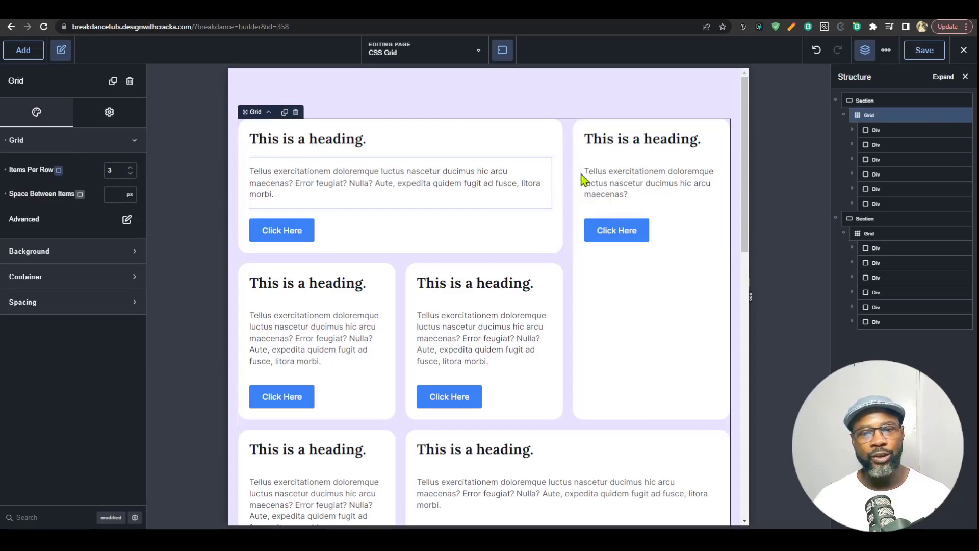
Step: Switch to the Tablet Portrait breakpoint and review how the new grid's cards are arranged
click(501, 49)
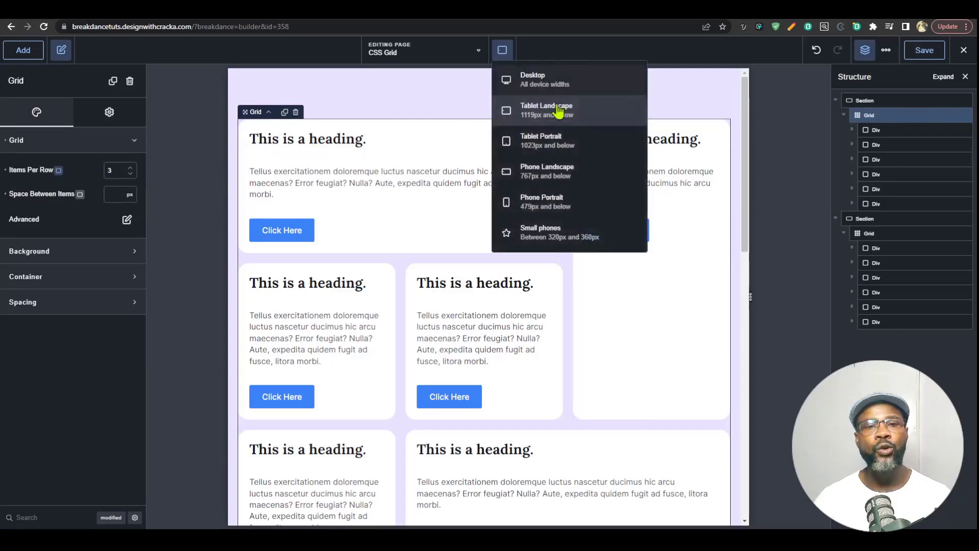
click(555, 149)
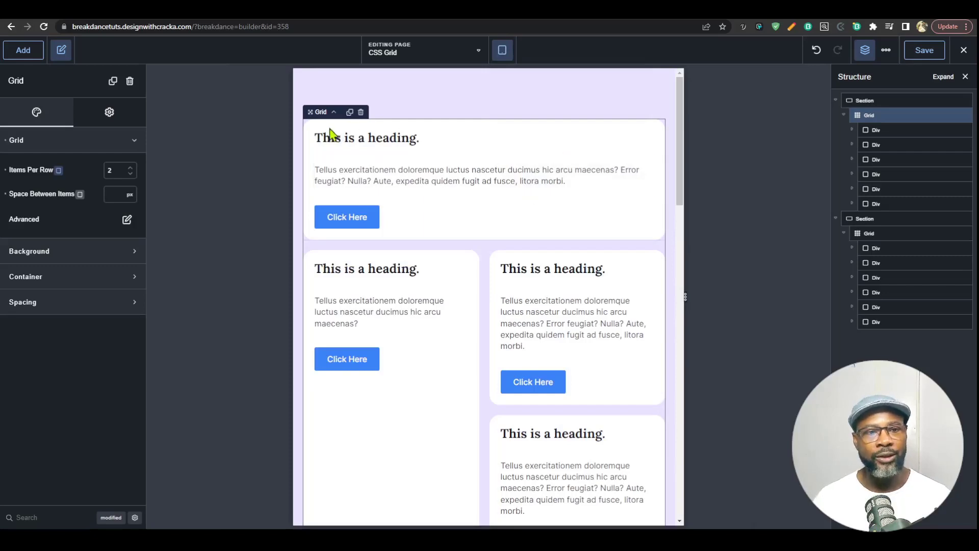
scroll(579, 148, down, 7)
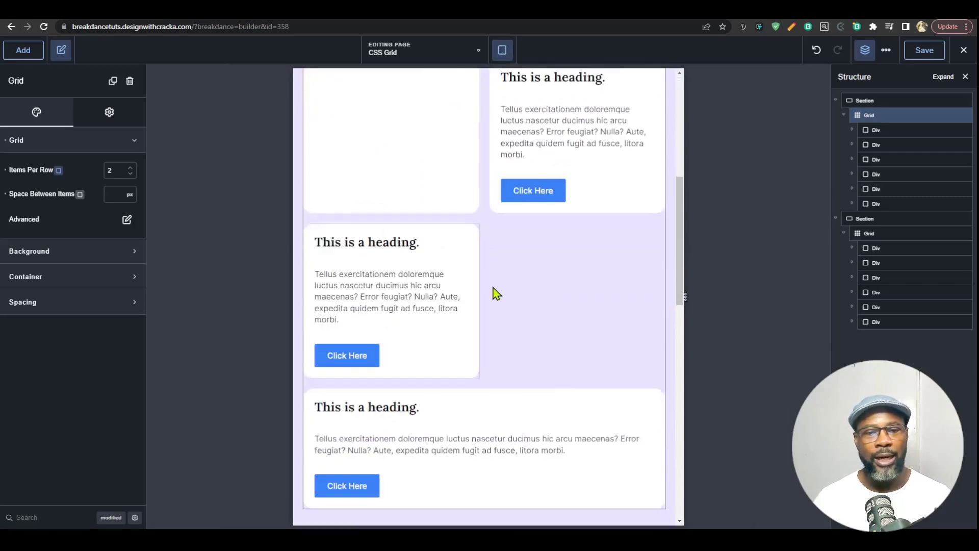
scroll(634, 280, up, 3)
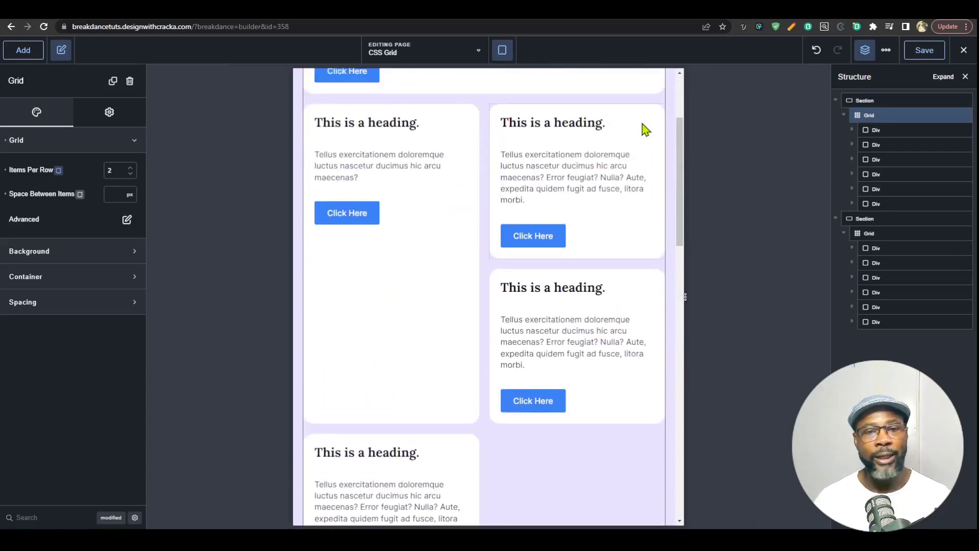
scroll(634, 280, up, 2)
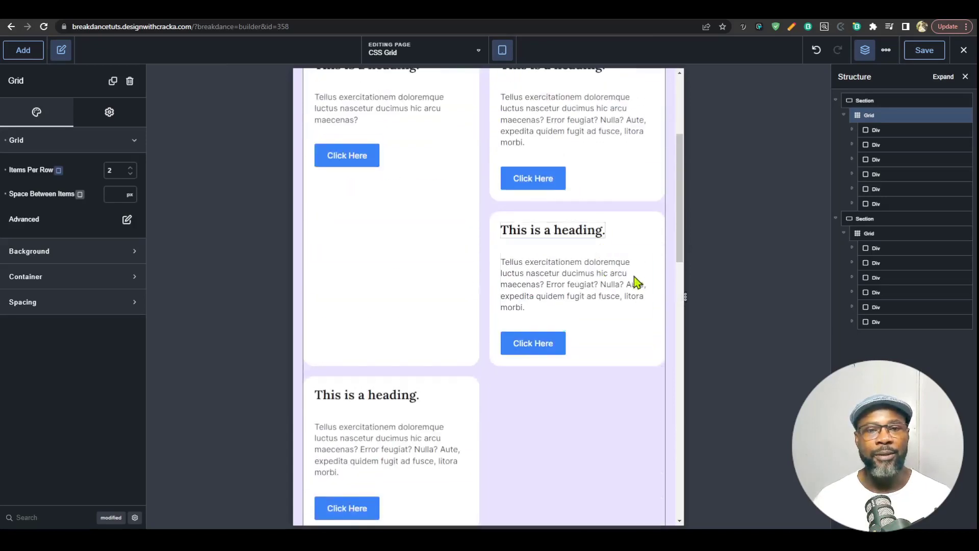
Step: Examine the area beside the new grid's fifth card and its relation to the spanning cards at Tablet Portrait
click(455, 294)
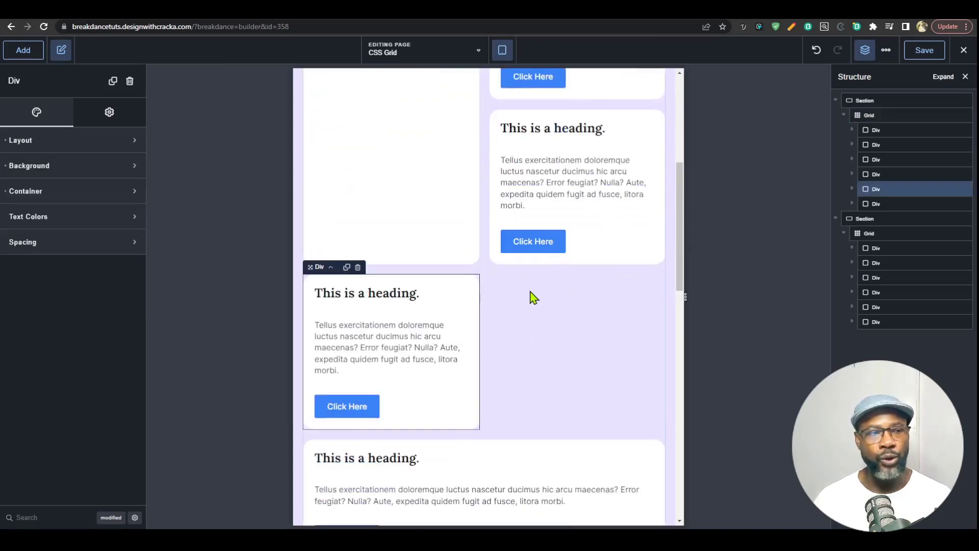
scroll(619, 286, up, 3)
scroll(618, 286, down, 2)
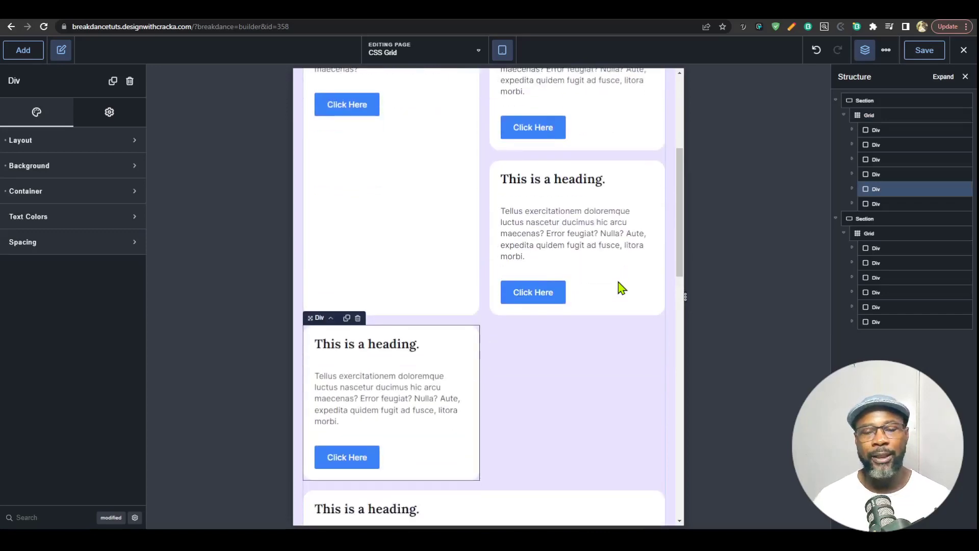
scroll(606, 288, down, 3)
click(594, 289)
scroll(564, 288, up, 5)
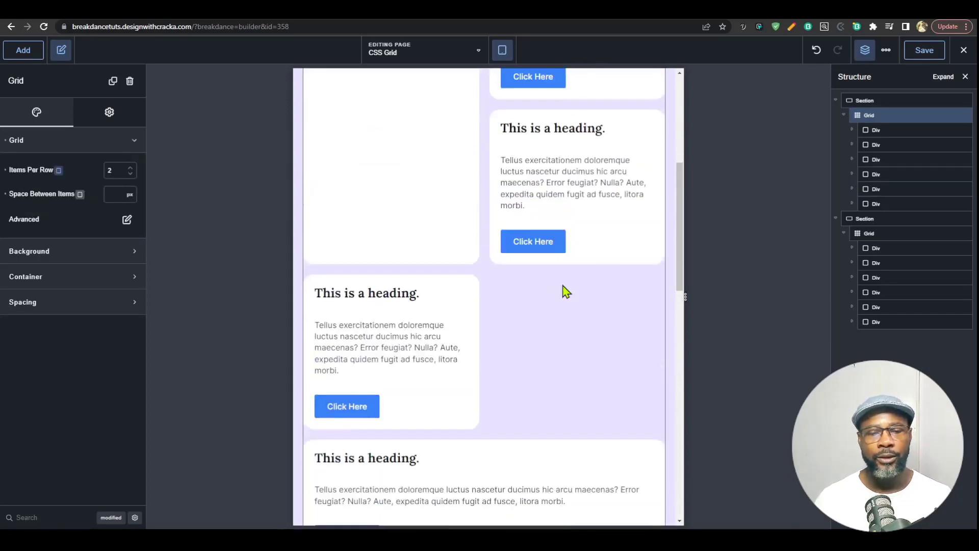
scroll(503, 214, down, 3)
scroll(494, 247, up, 3)
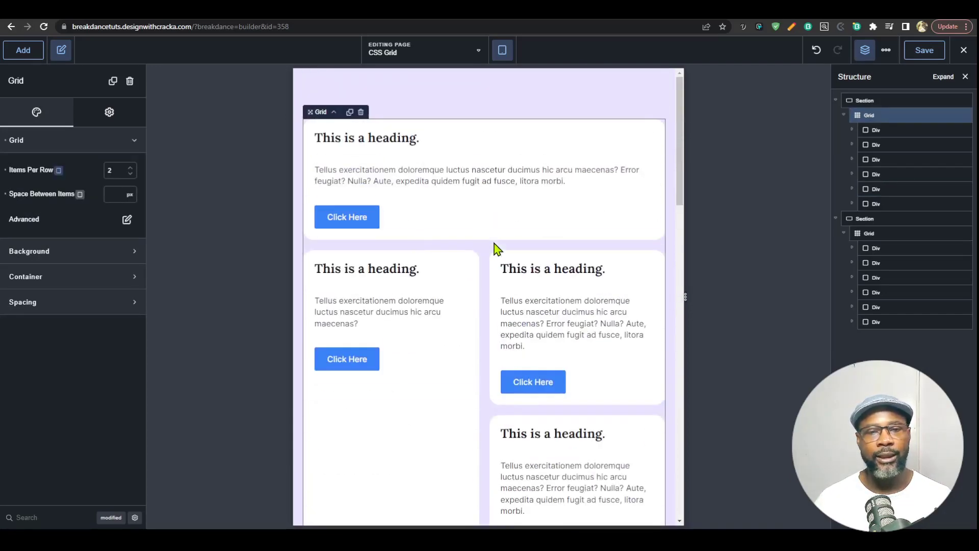
scroll(494, 240, down, 5)
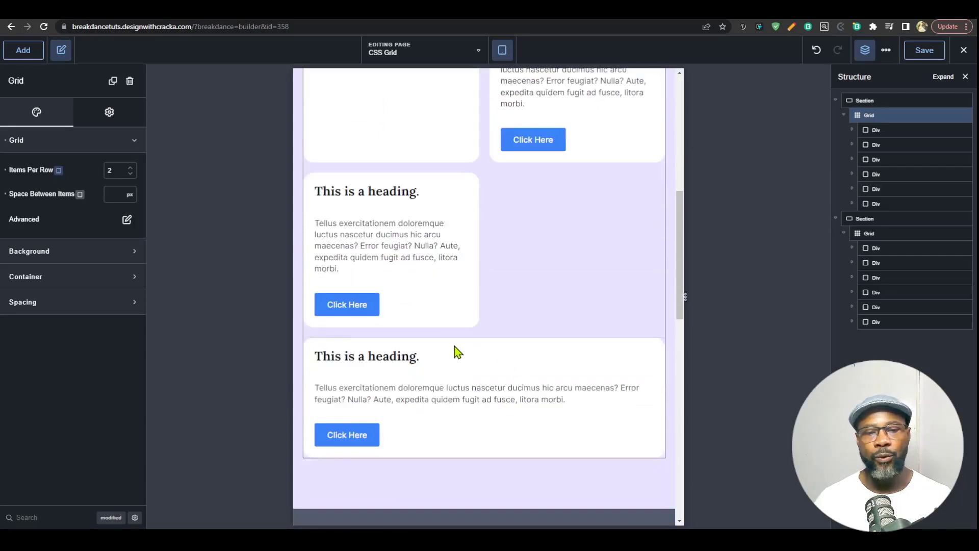
Step: Reuse the new grid's sixth card's Desktop custom CSS at Tablet Portrait, setting it to grid-column: span 1
click(461, 346)
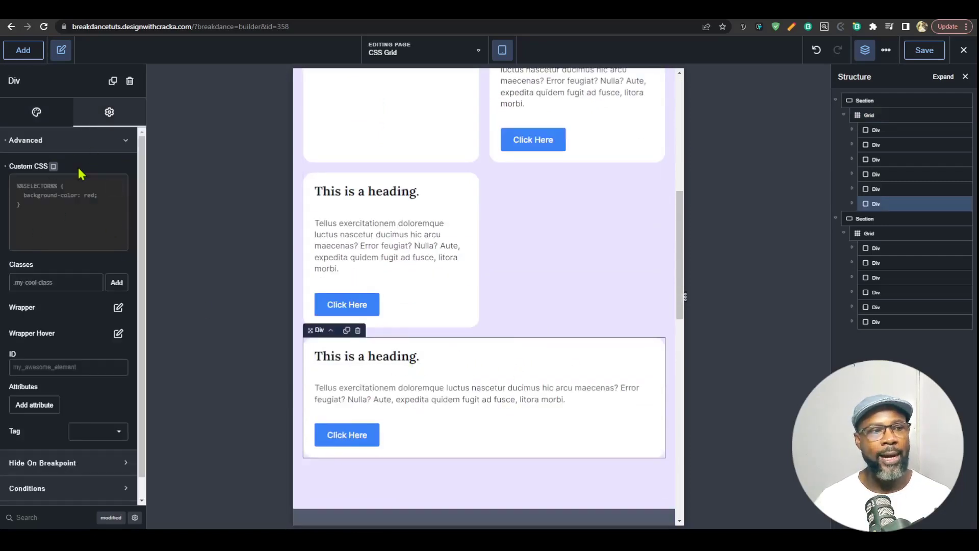
click(54, 167)
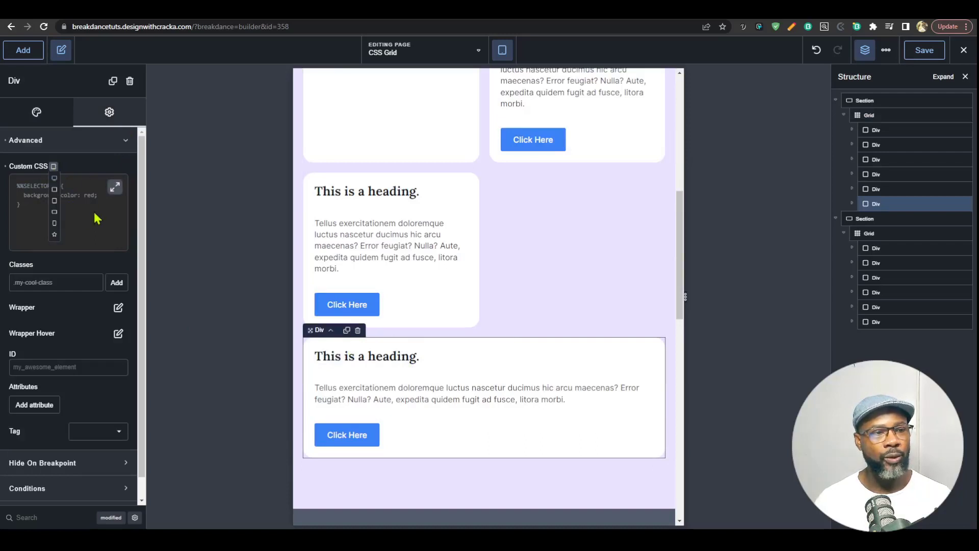
click(502, 49)
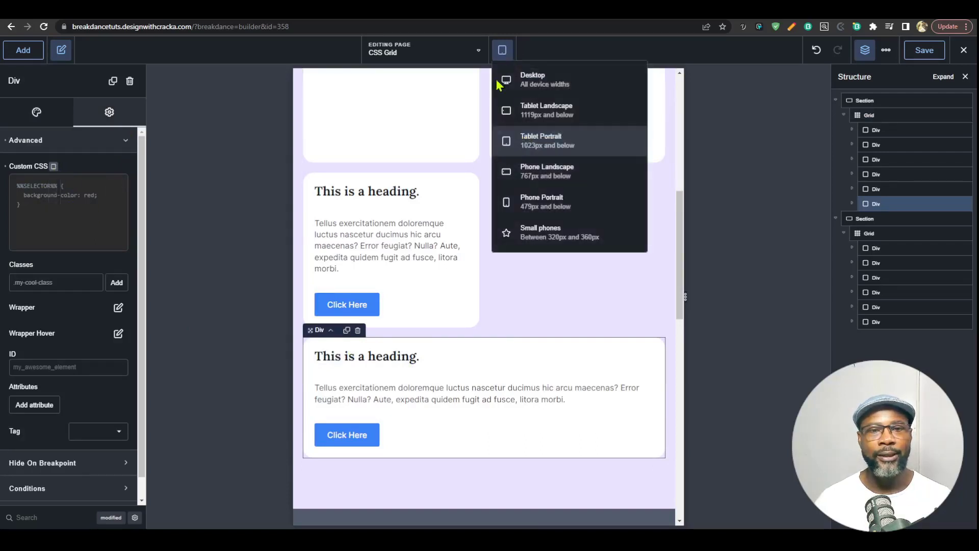
click(528, 76)
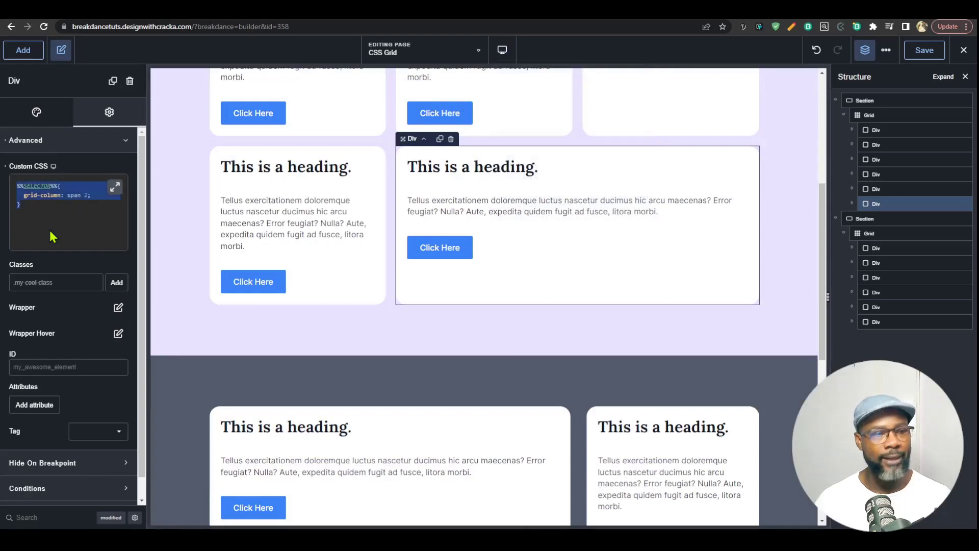
click(502, 49)
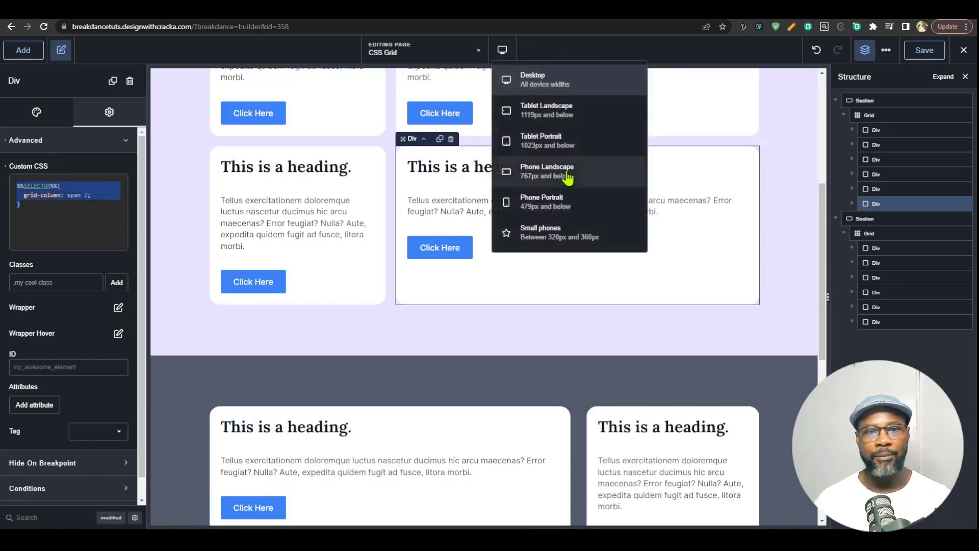
click(560, 141)
click(69, 233)
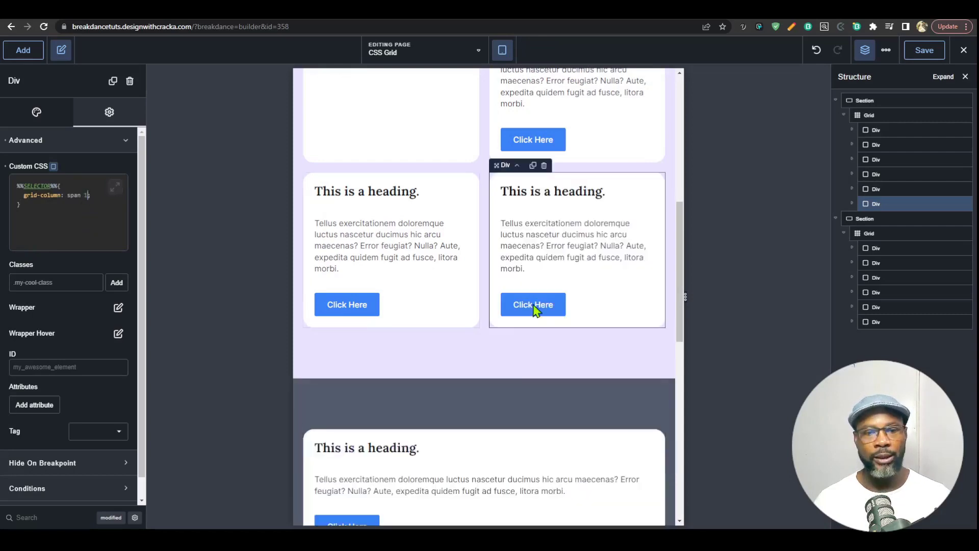
Step: Review the new grid's cards at Tablet Portrait, and check how they are arranged at Phone Landscape
scroll(507, 270, down, 4)
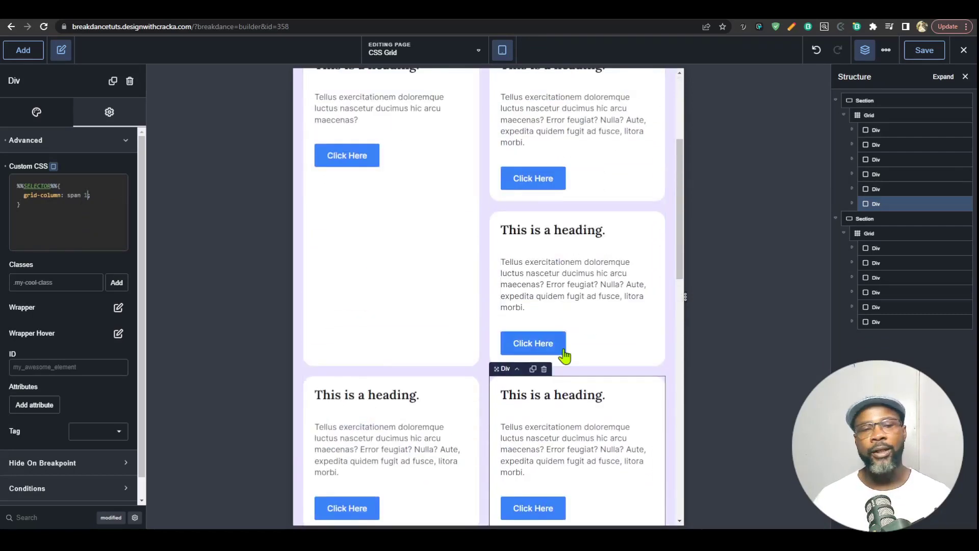
scroll(540, 398, down, 1)
scroll(649, 346, up, 4)
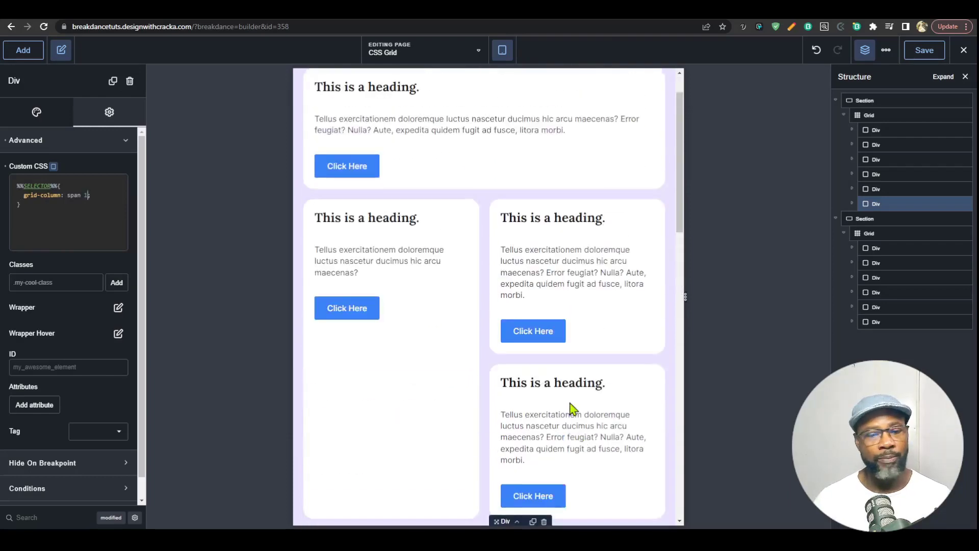
scroll(544, 267, up, 1)
click(502, 50)
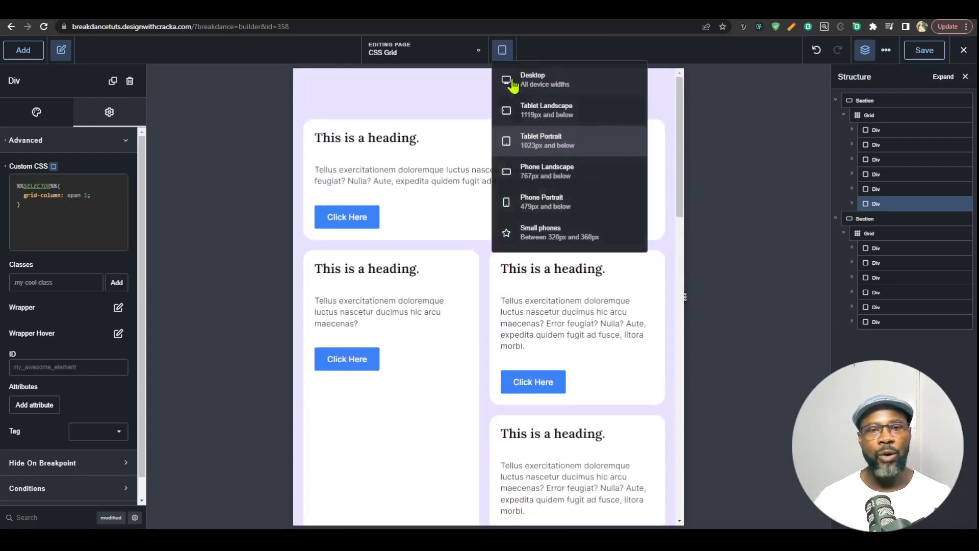
click(545, 171)
scroll(561, 287, down, 2)
scroll(561, 287, up, 2)
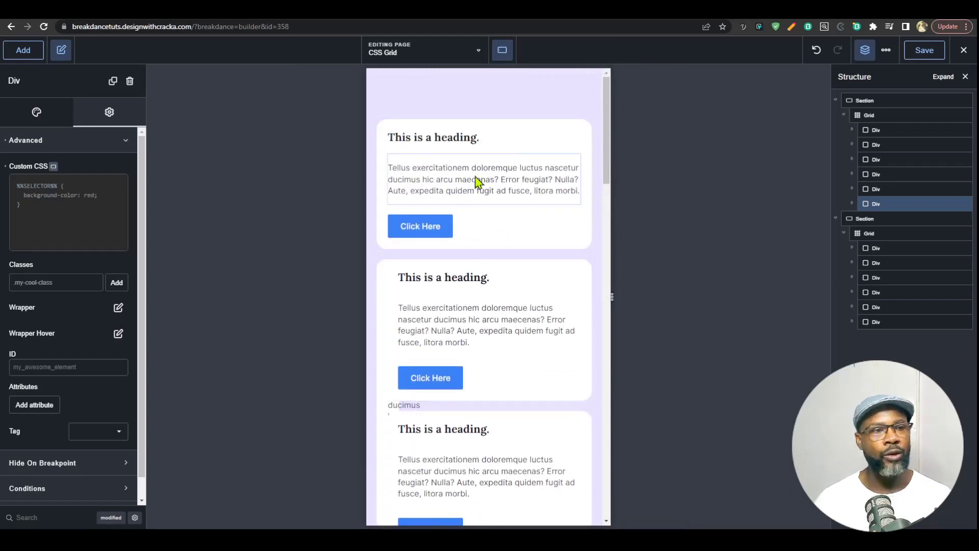
Step: Set the first card's custom CSS at Phone Landscape to grid-column: span 1
click(495, 132)
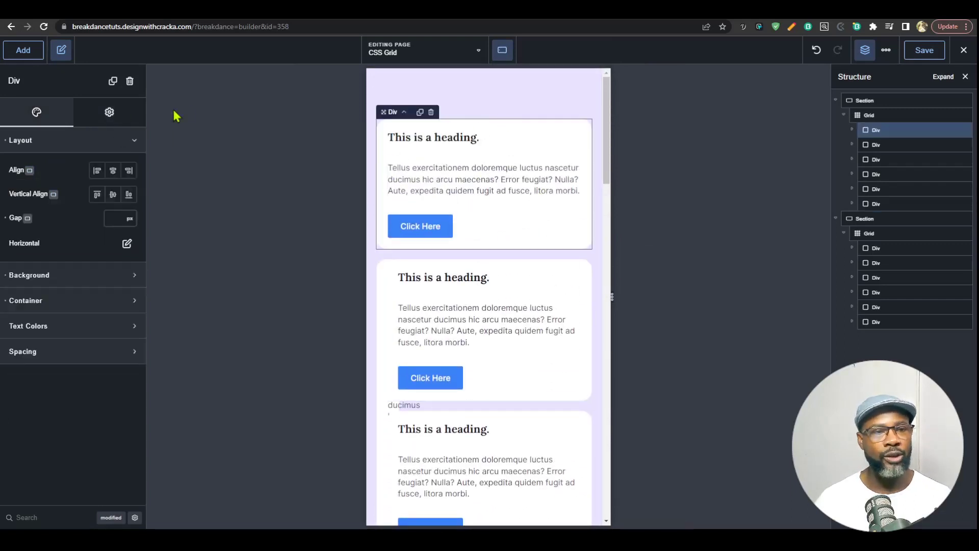
click(95, 116)
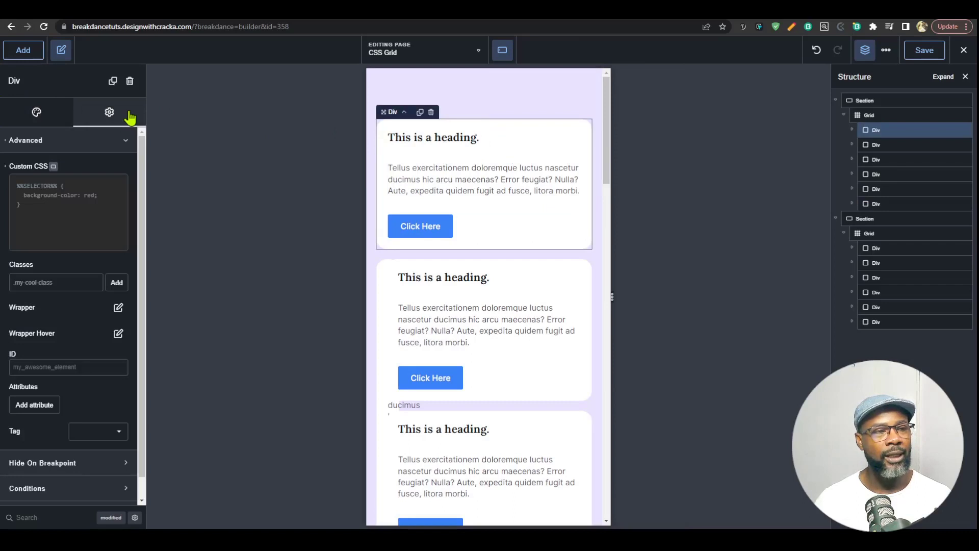
click(71, 198)
text(%%SELECTOR%%{   grid-column: span 2; })
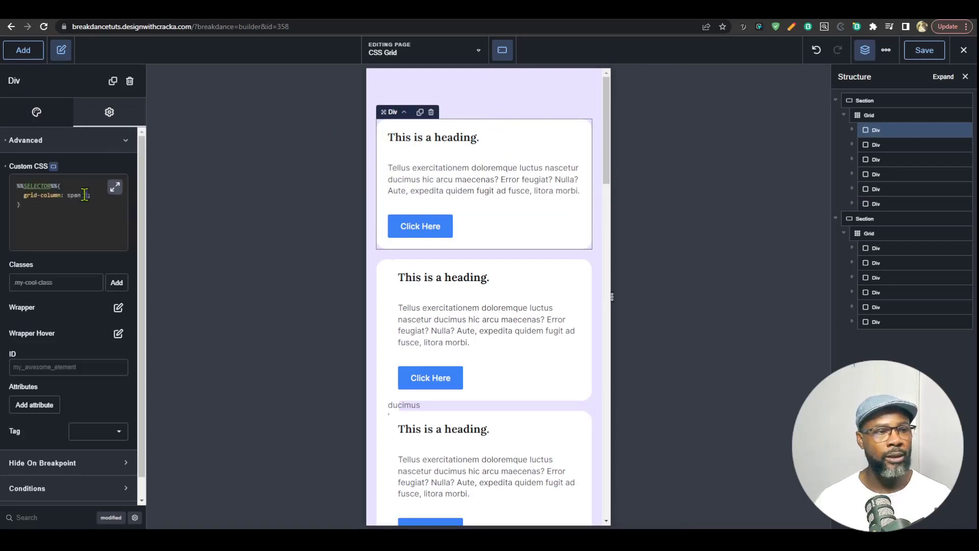
text(1)
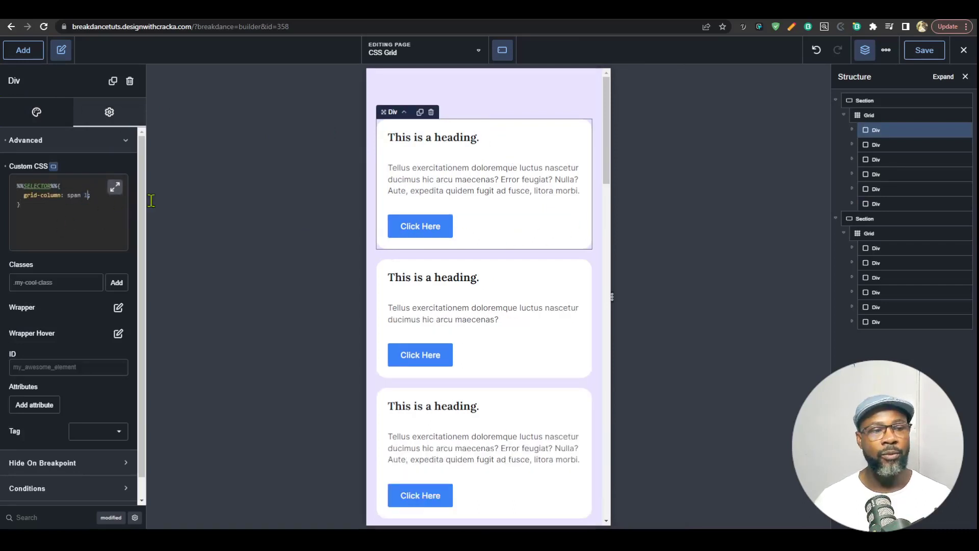
Step: Copy the grid-row span rule from the second card's custom CSS at the Desktop breakpoint
scroll(556, 211, down, 5)
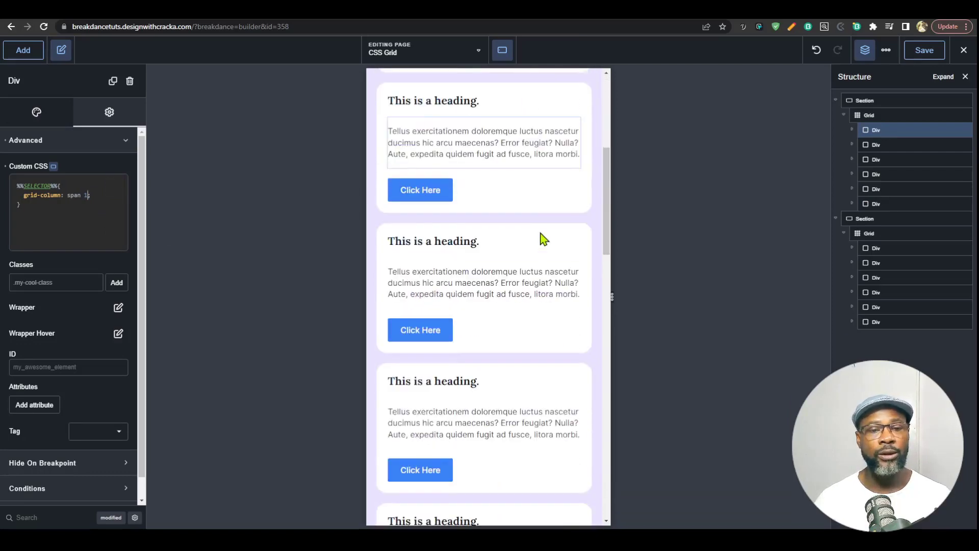
click(502, 50)
click(529, 72)
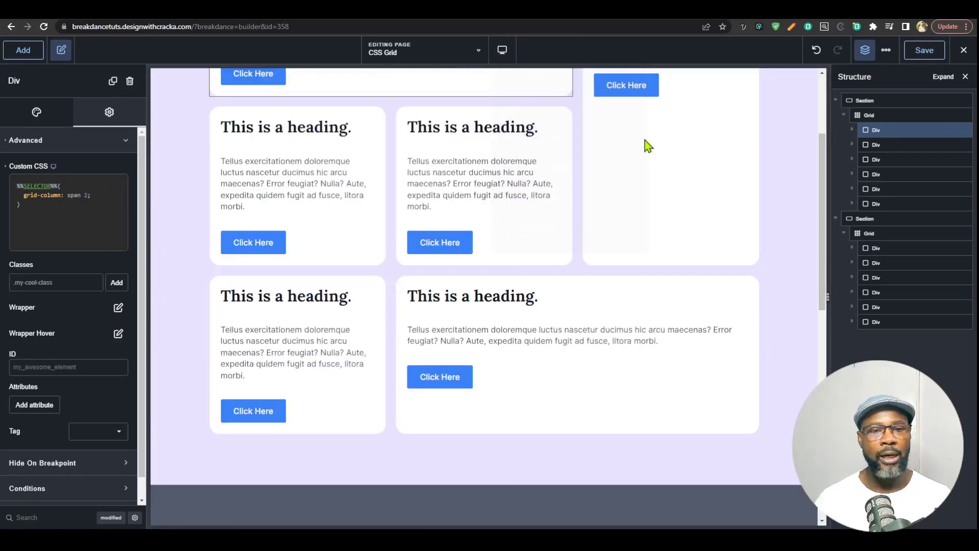
click(627, 332)
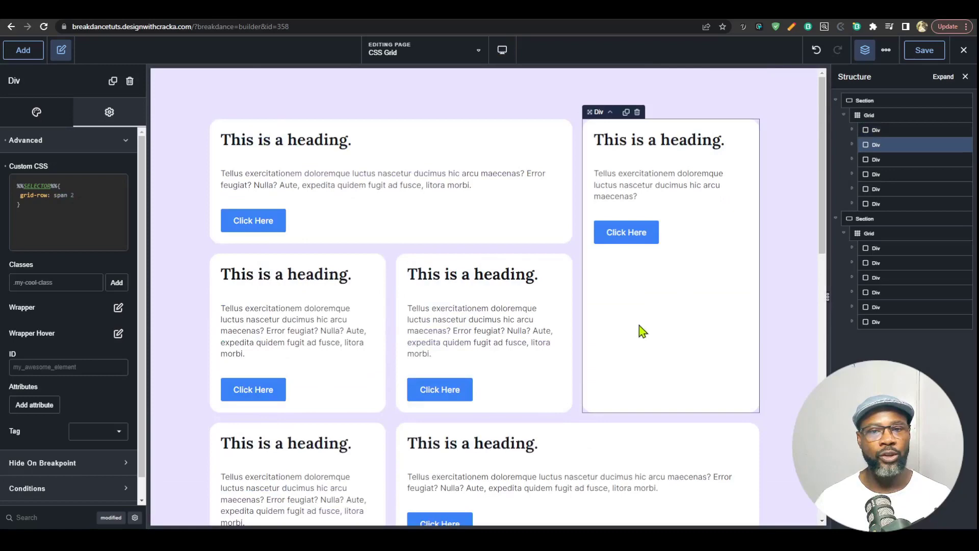
click(74, 222)
key(ctrl+a)
key(ctrl+c)
Step: Paste the copied rule into the second card's custom CSS at Phone Landscape and set it to grid-row: span 1
click(502, 49)
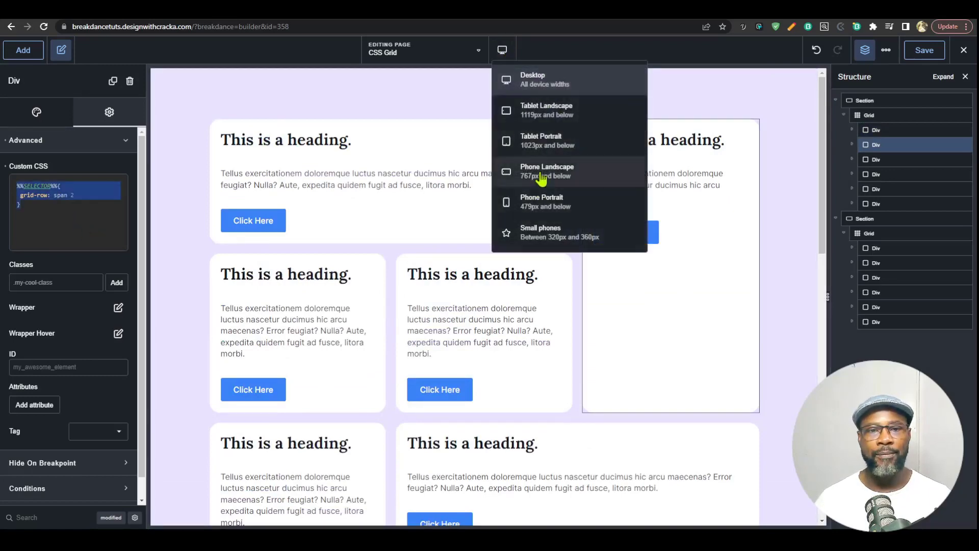
click(605, 173)
scroll(485, 168, down, 3)
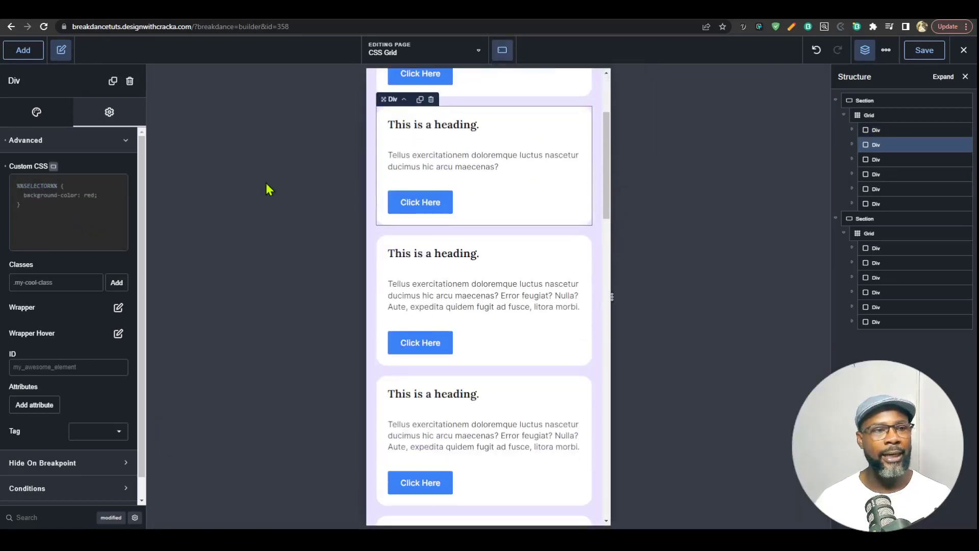
click(54, 217)
key(ctrl+v)
double_click(71, 196)
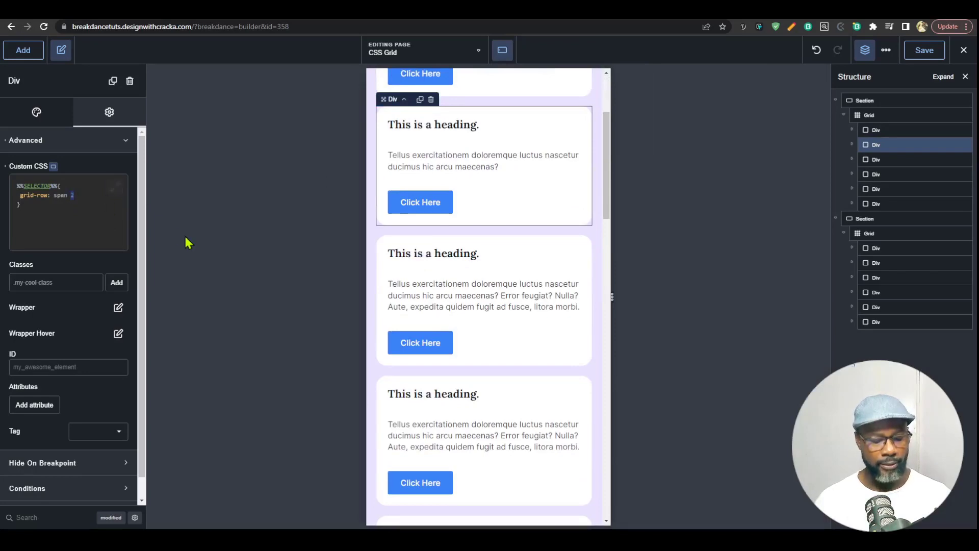
scroll(535, 275, down, 3)
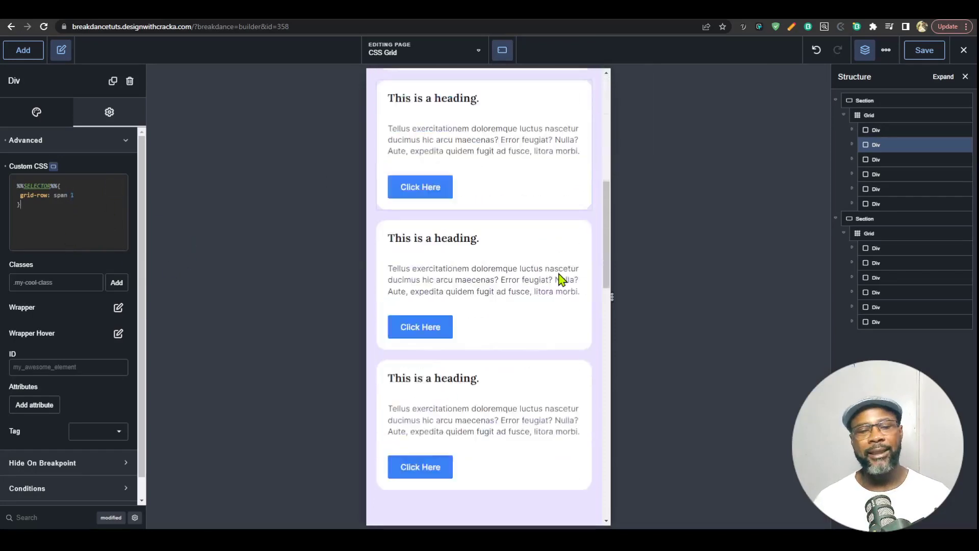
Step: Preview the new grid's cards at the Phone Portrait breakpoint
click(502, 49)
click(552, 203)
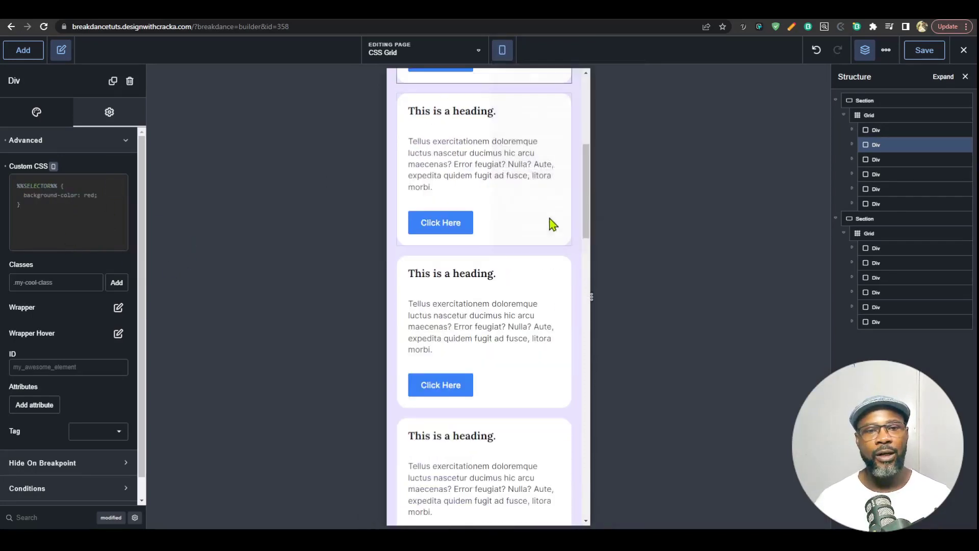
scroll(529, 227, down, 2)
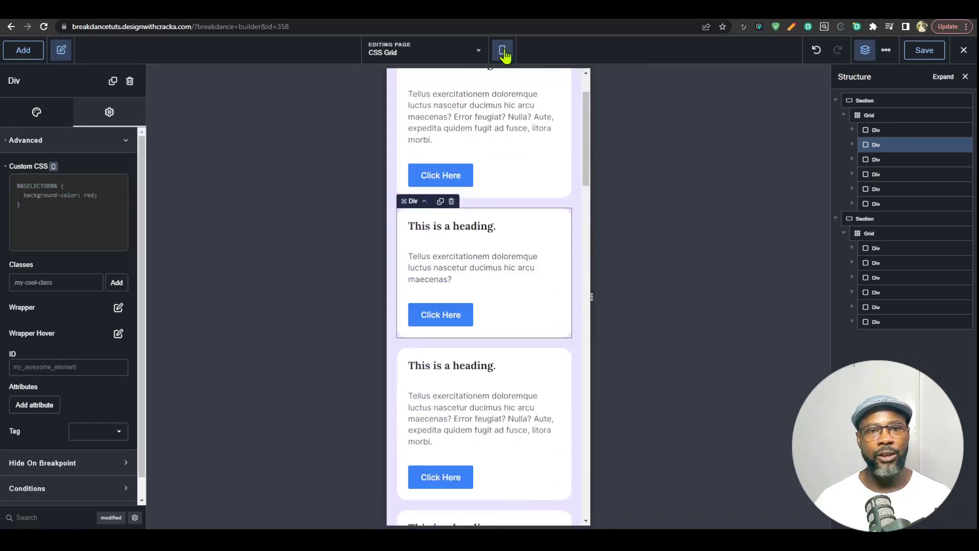
Step: Return to the Desktop breakpoint and save the page
click(502, 49)
click(536, 94)
key(ctrl+s)
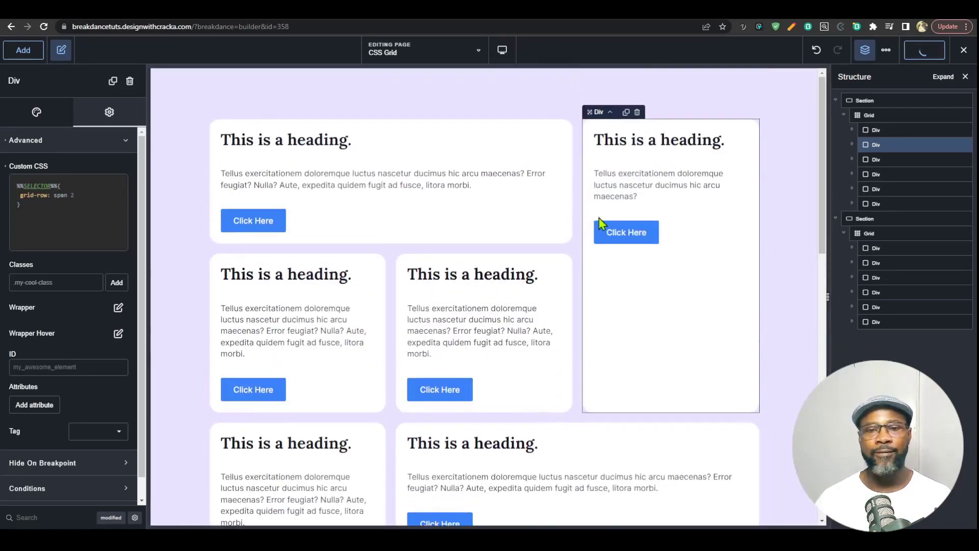
scroll(703, 87, down, 2)
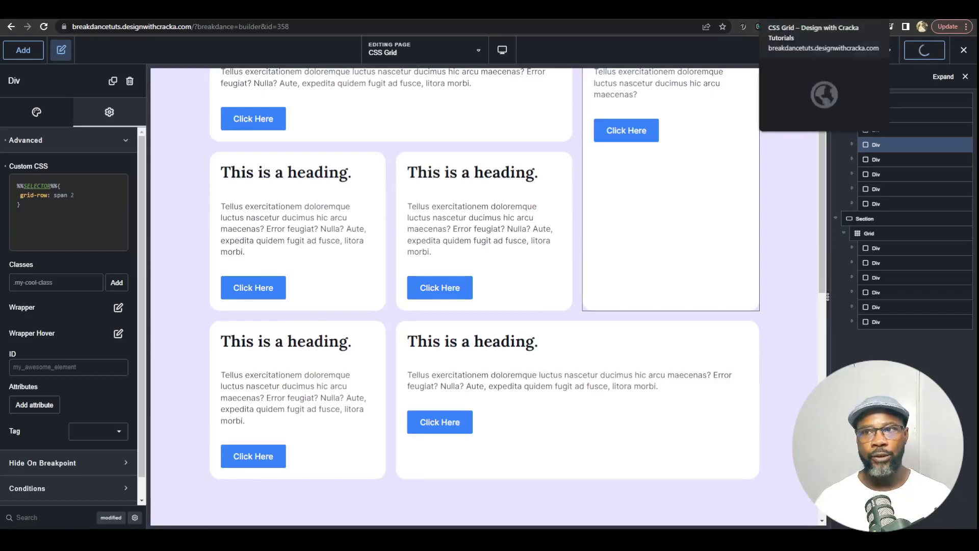
Step: Reload the live CSS Grid page and resize its viewport beside the developer tools to check the responsive card layout
click(775, 10)
key(F5)
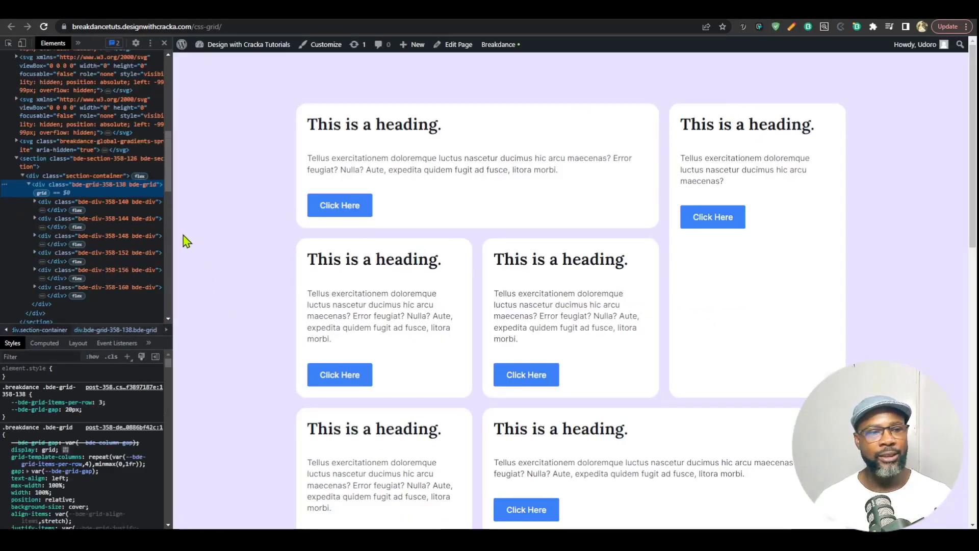
drag(174, 232, 134, 171)
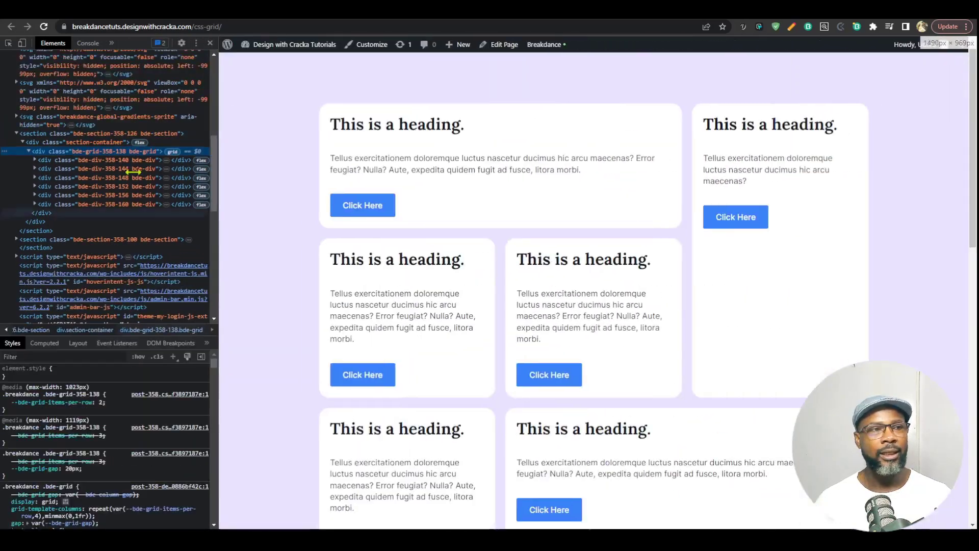
click(22, 43)
drag(235, 174, 281, 262)
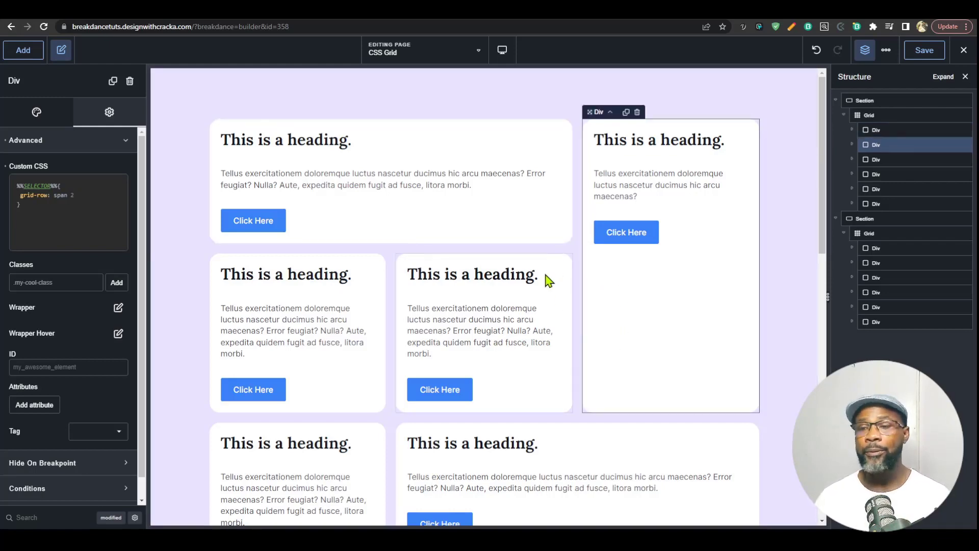
Step: Review the spanning cards of the new grid at Desktop, checking the custom CSS of the sixth and first cards
scroll(683, 382, down, 4)
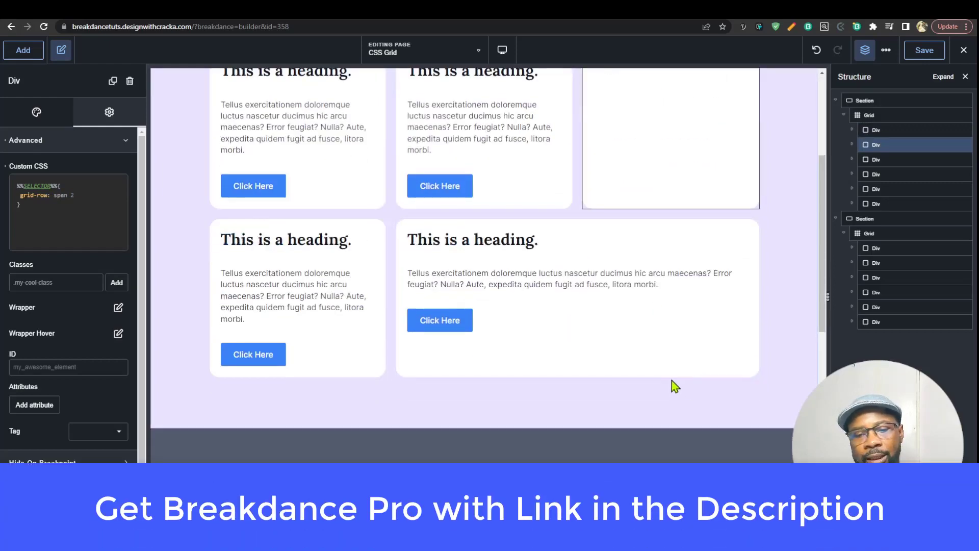
click(658, 372)
scroll(637, 361, up, 3)
scroll(633, 326, up, 1)
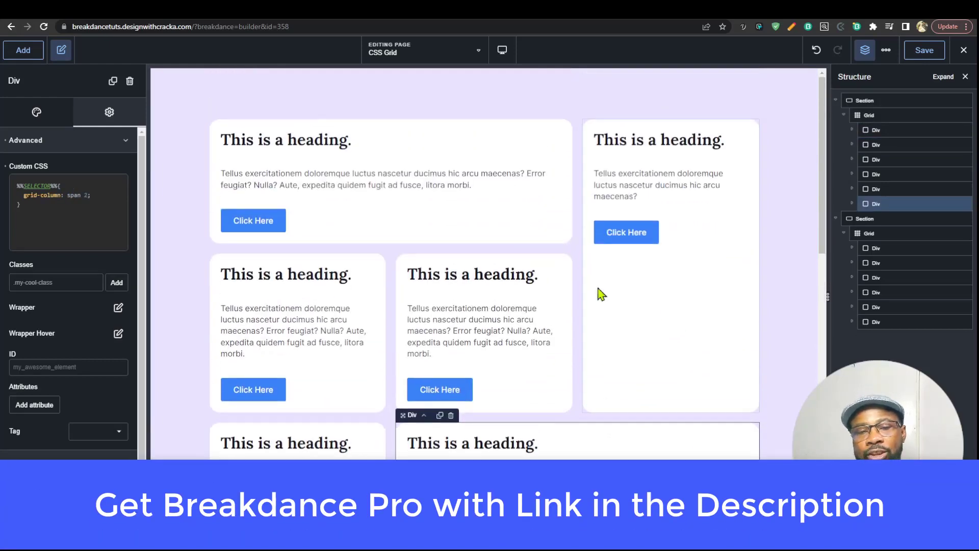
click(532, 239)
Step: Clear the custom CSS from the new grid's second, first and sixth cards, and reselect the second card
click(599, 352)
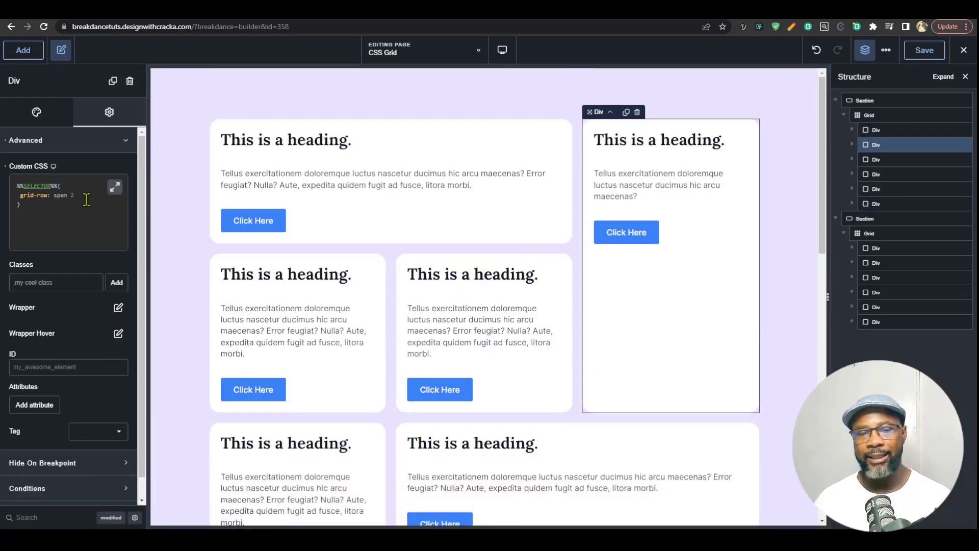
click(5, 169)
click(264, 145)
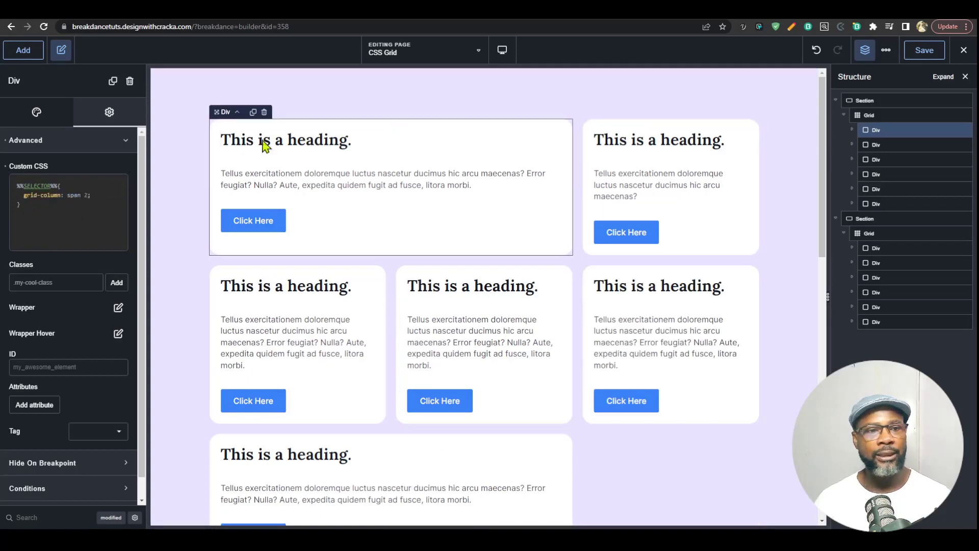
click(5, 169)
scroll(506, 286, down, 2)
click(520, 366)
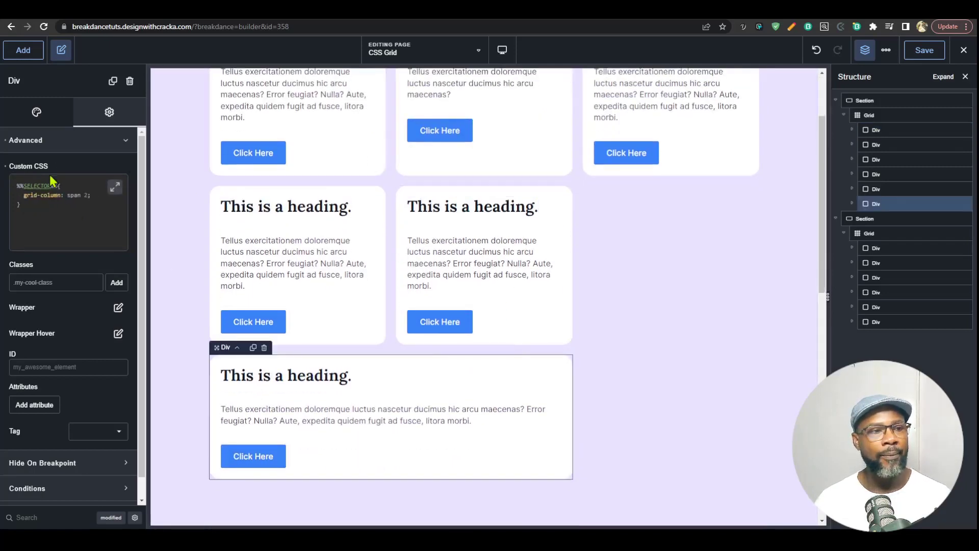
click(4, 169)
scroll(674, 373, up, 2)
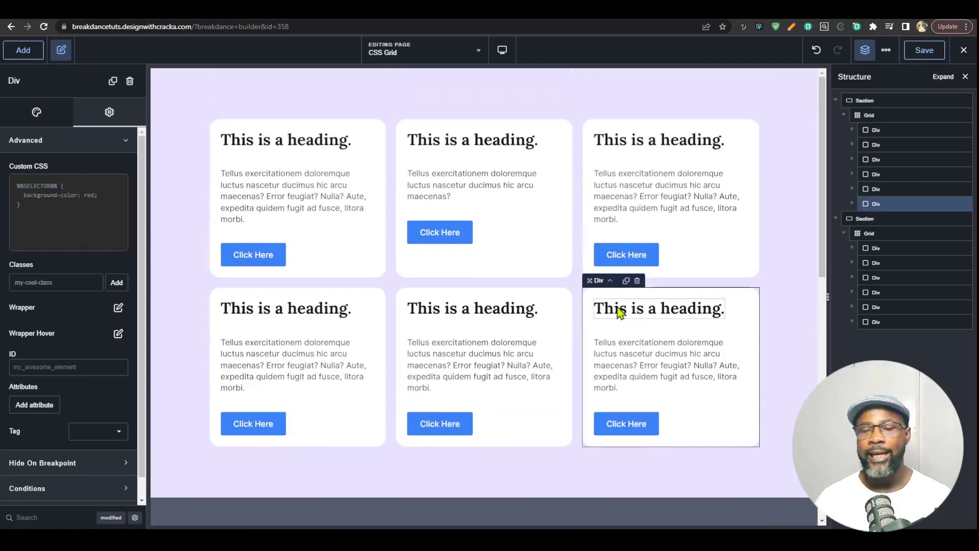
click(507, 270)
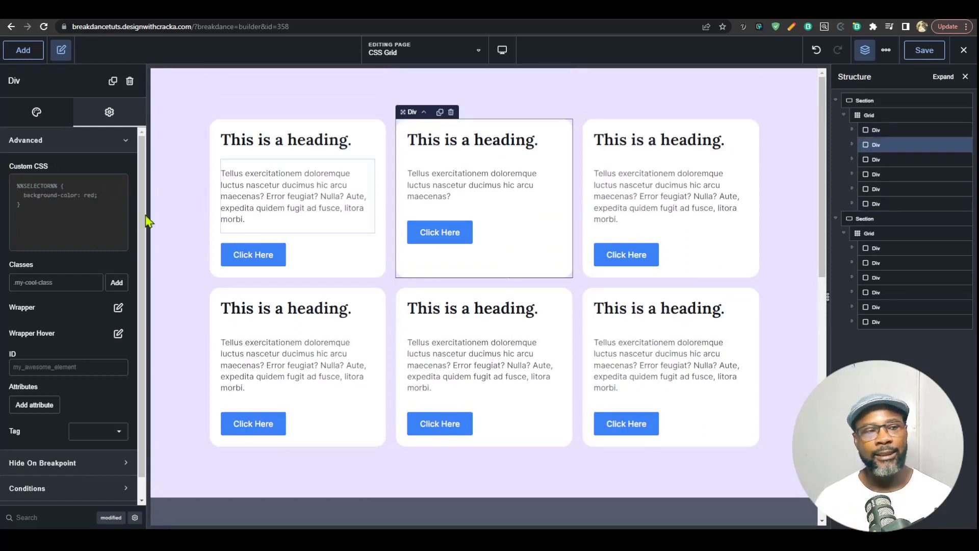
Step: Try the upper grid with 2 and then 4 items per row to compare the unspanned card layouts
click(873, 129)
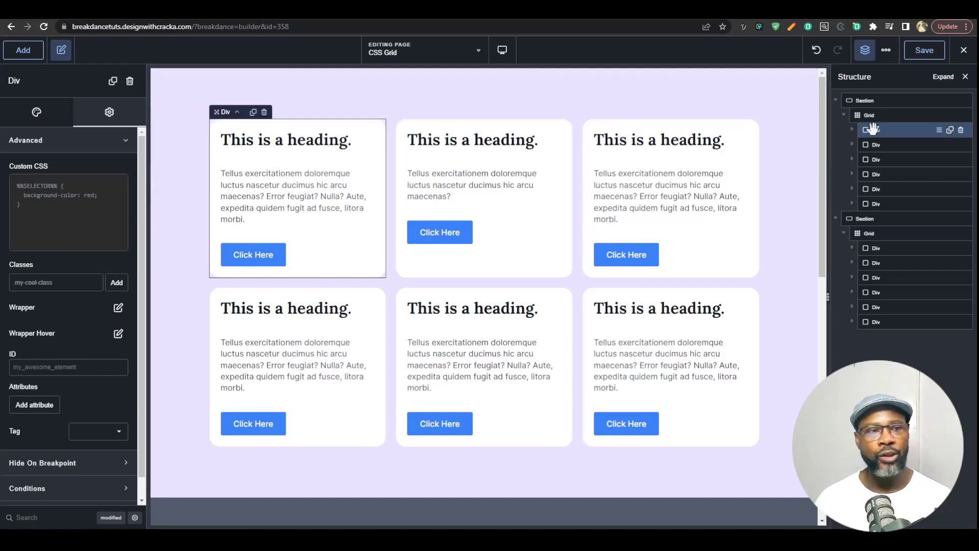
click(871, 116)
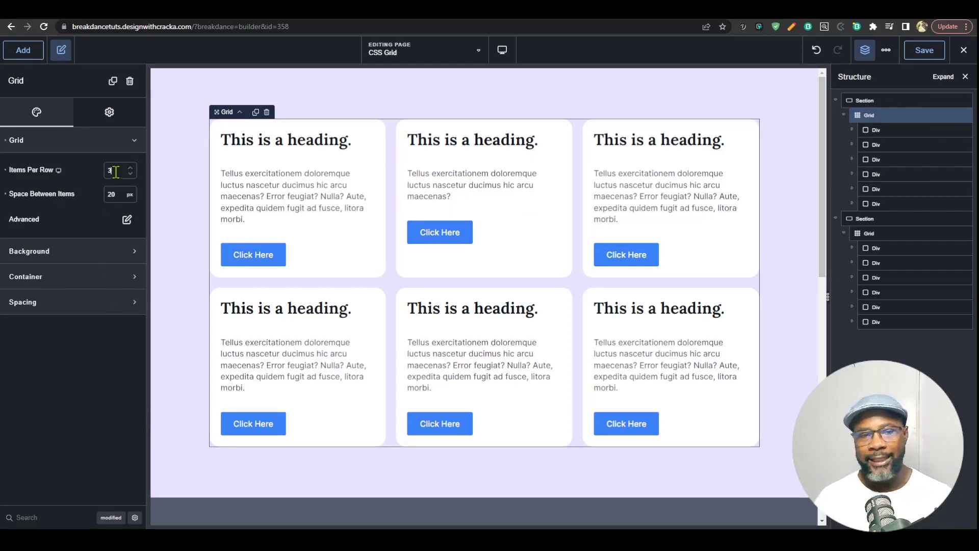
text(2)
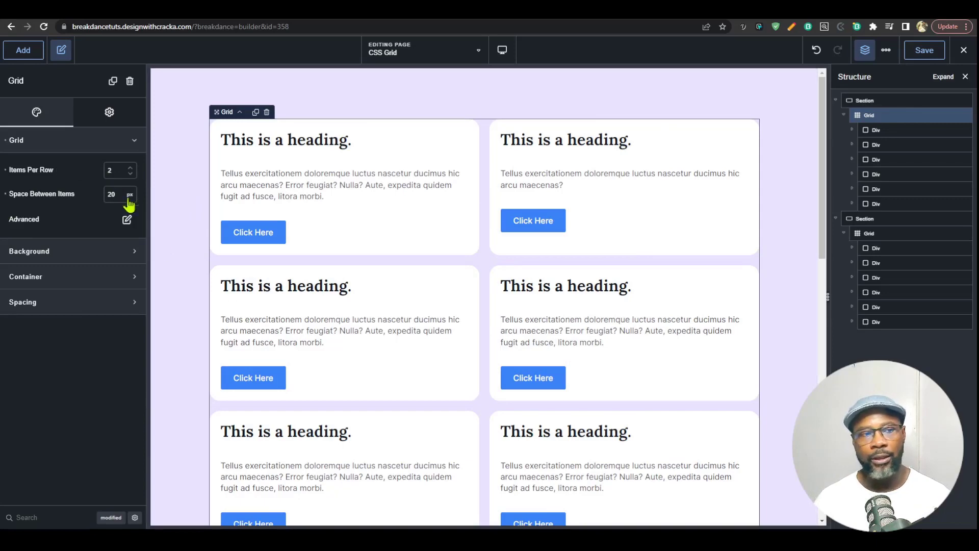
text(4)
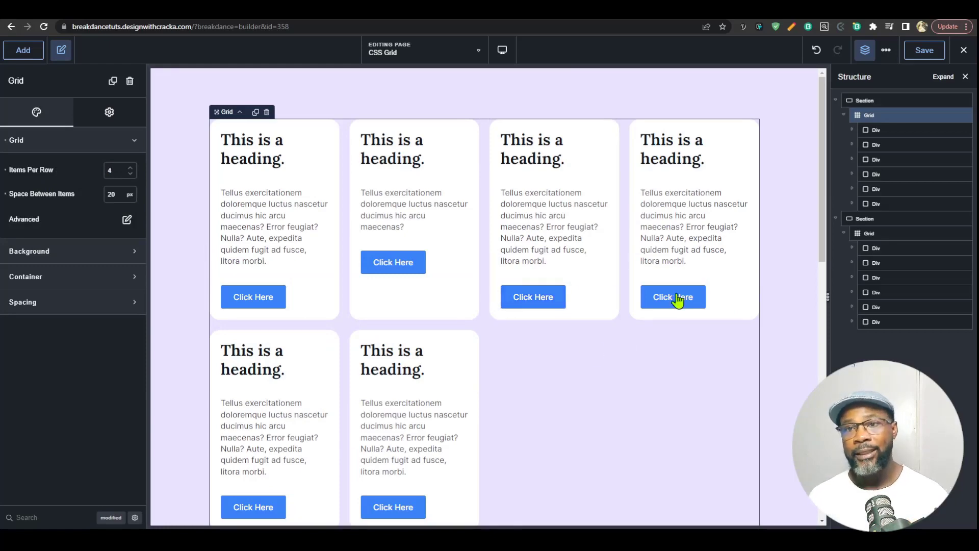
Step: Check the CSS Grid Controls feature request on the Breakdance Canny page, and return to the page builder
key(ctrl+Tab)
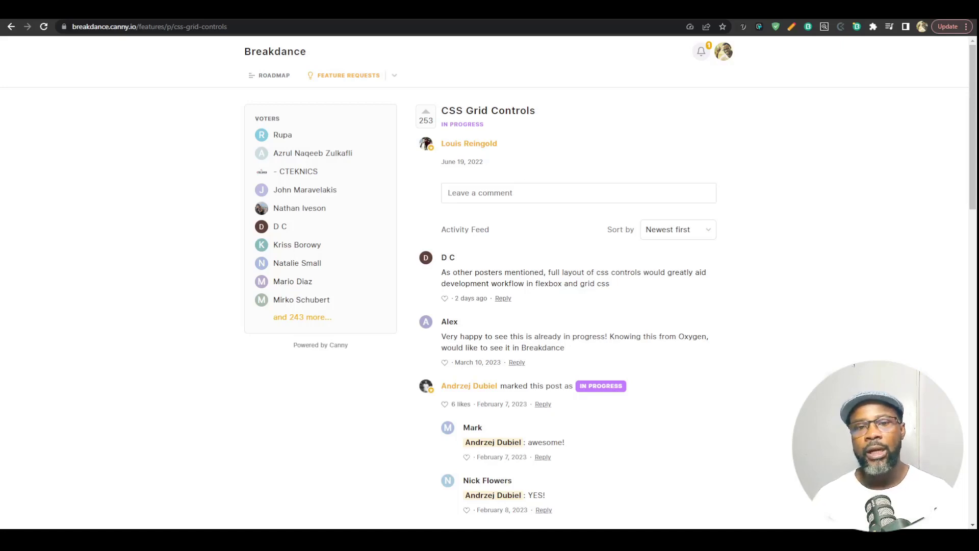
key(ctrl+Tab)
key(ctrl+Tab)
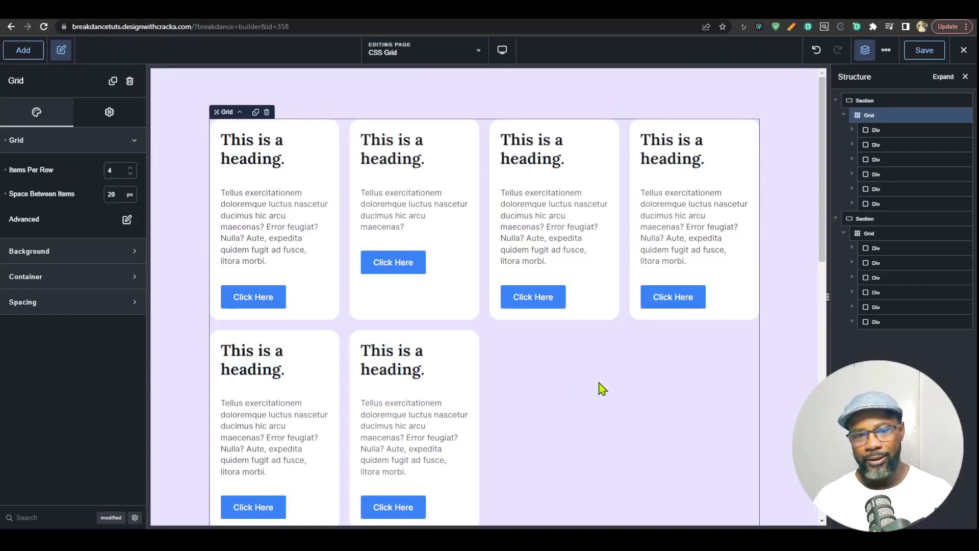
Step: Inspect the individual cards of the four-column grid and their settings, and reselect the parent grid
click(469, 312)
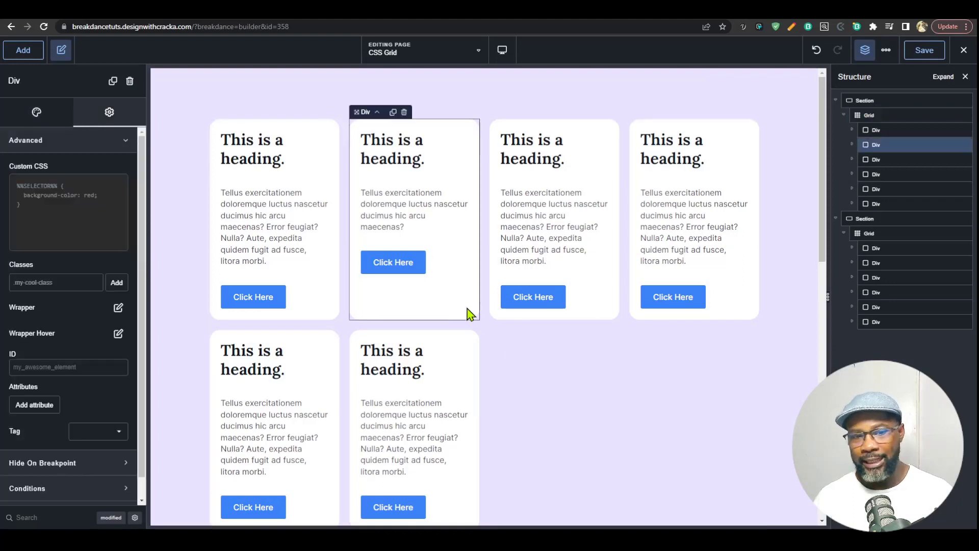
click(324, 354)
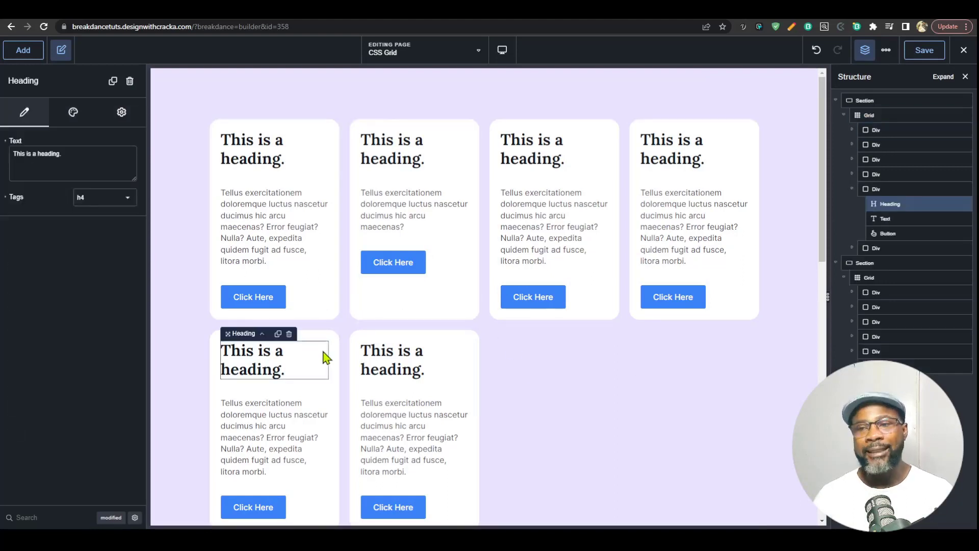
click(862, 190)
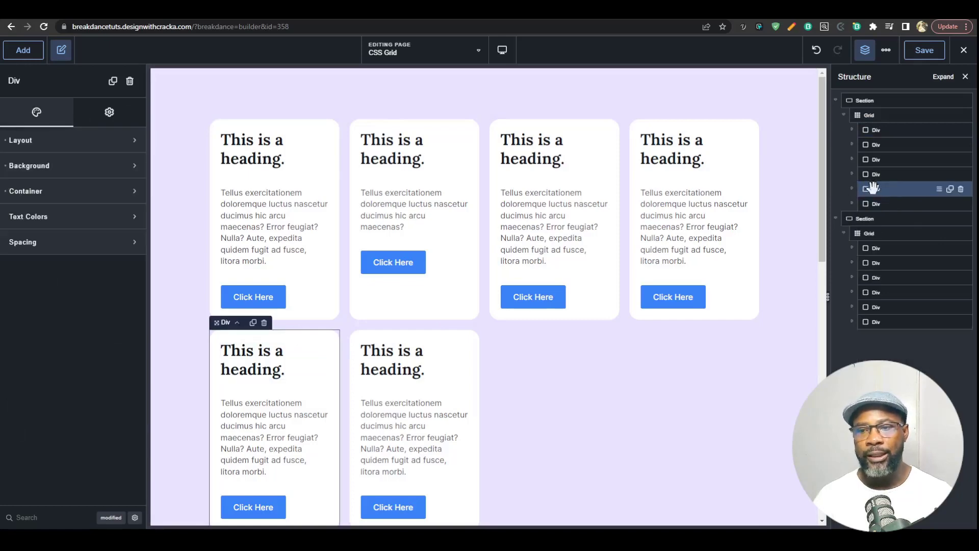
click(874, 128)
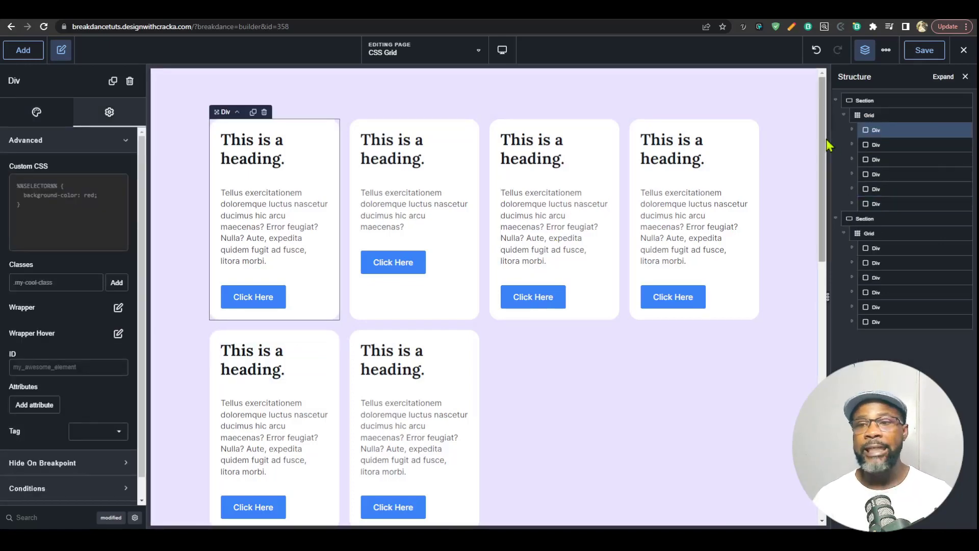
click(874, 144)
click(875, 159)
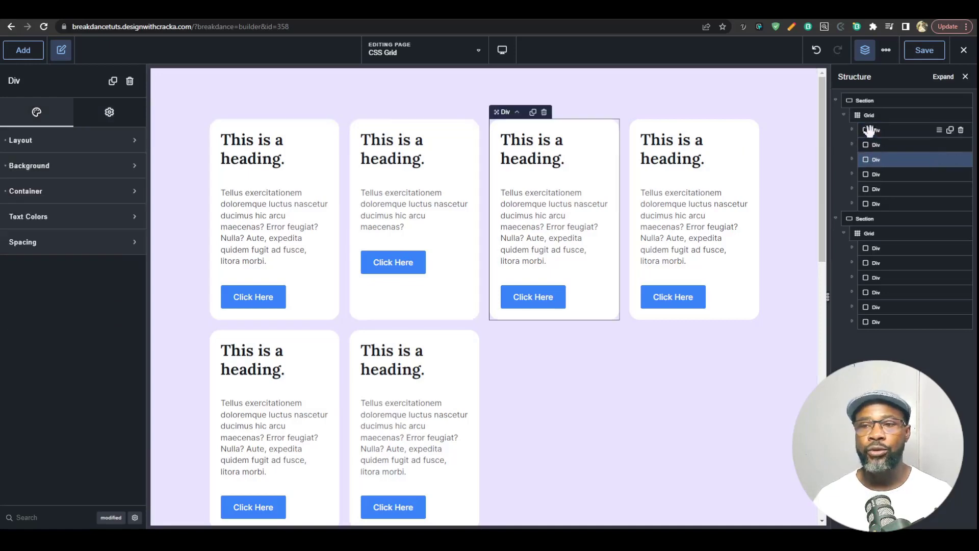
click(870, 130)
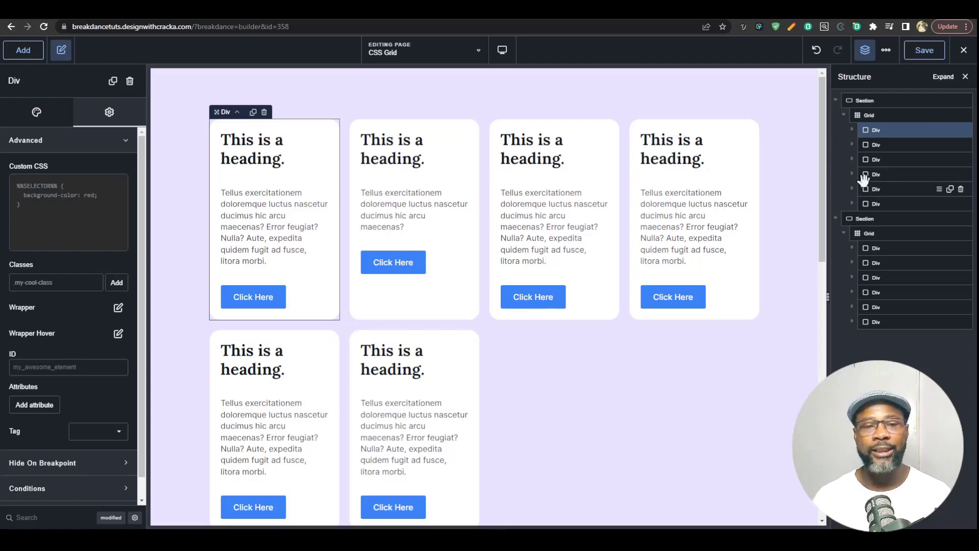
click(869, 114)
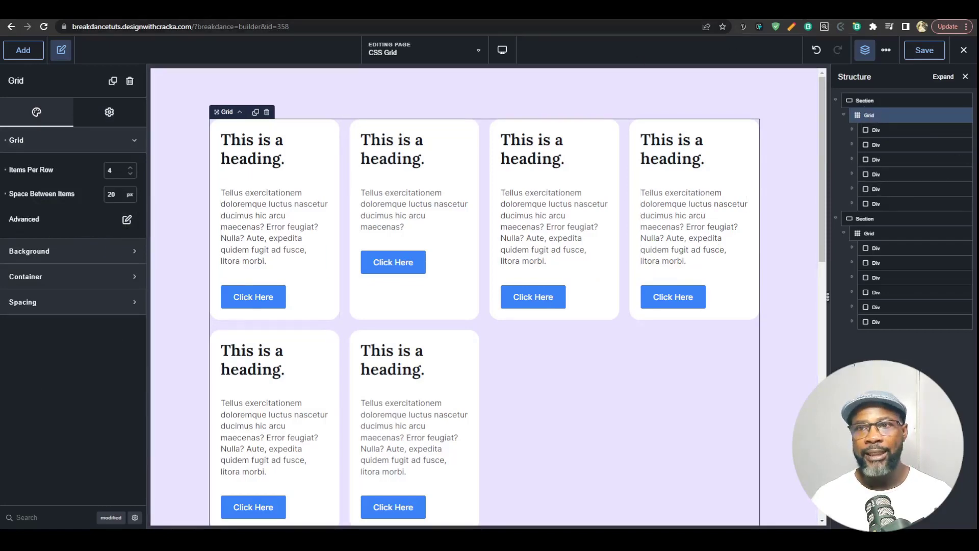
Step: Revisit the CSS Grid Controls feature request, and look over the four-column grid back in the builder
key(ctrl+Tab)
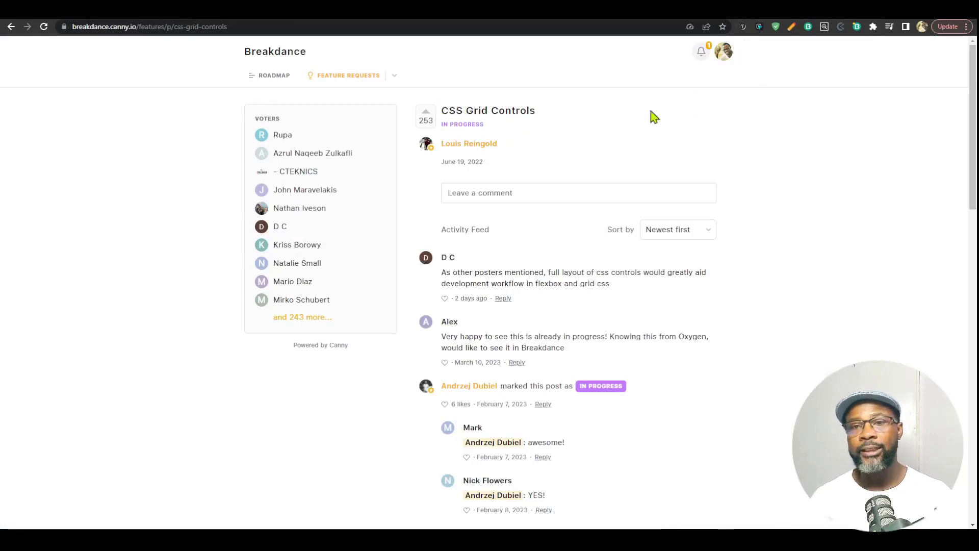
key(ctrl+shift+Tab)
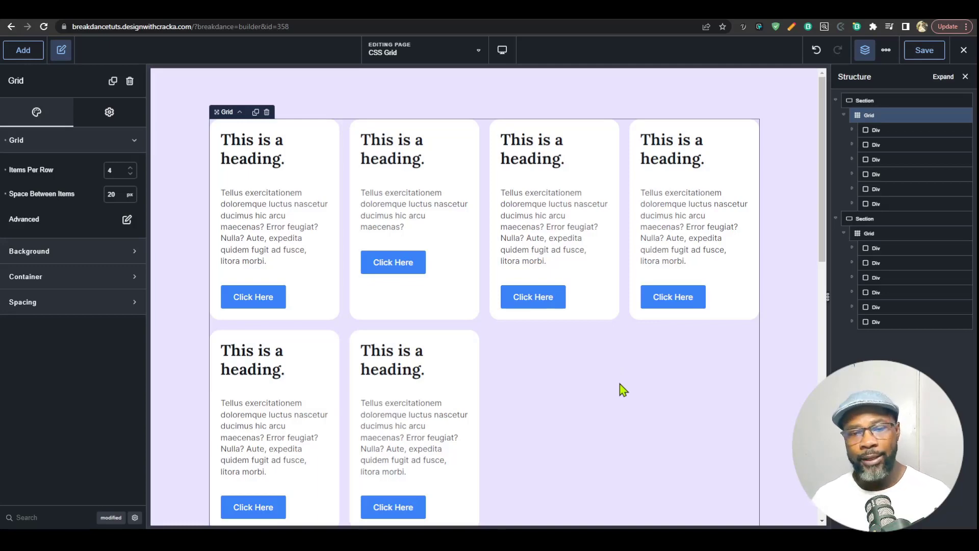
scroll(623, 389, down, 2)
scroll(623, 390, up, 1)
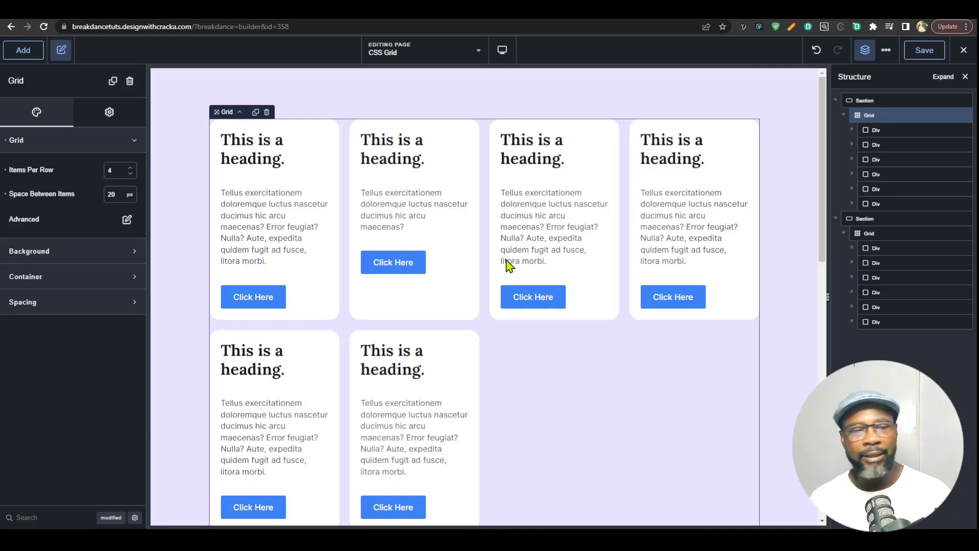
Step: Set the upper grid's items per row to 3
click(332, 149)
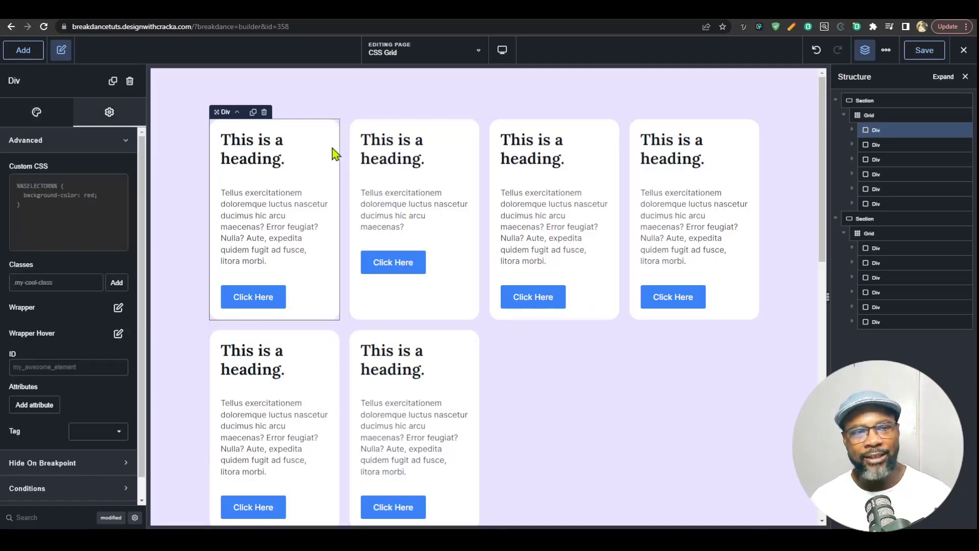
click(626, 158)
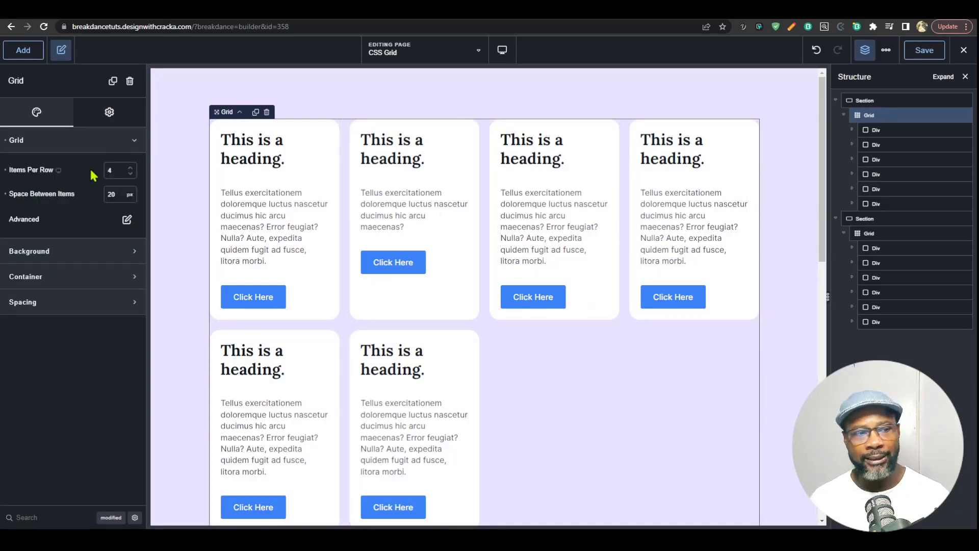
double_click(113, 170)
text(3)
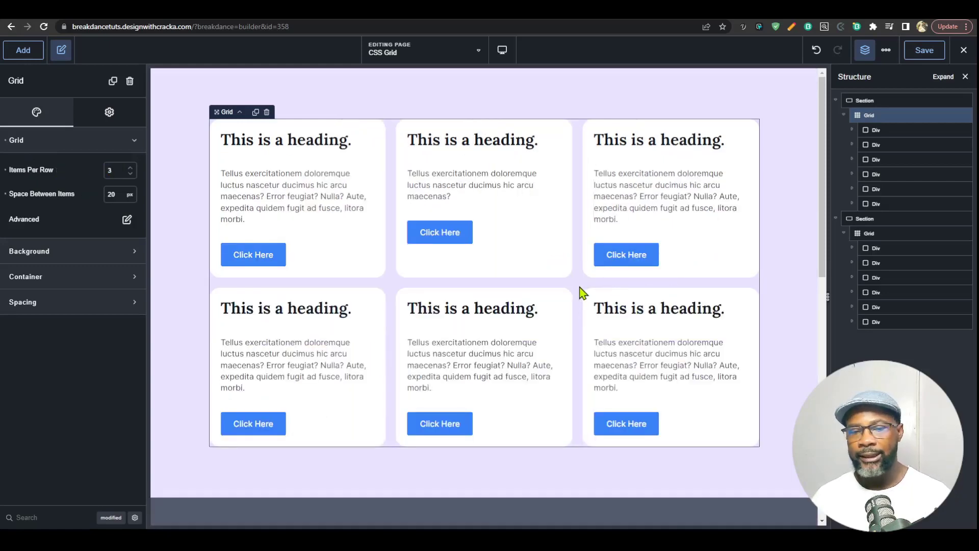
click(795, 292)
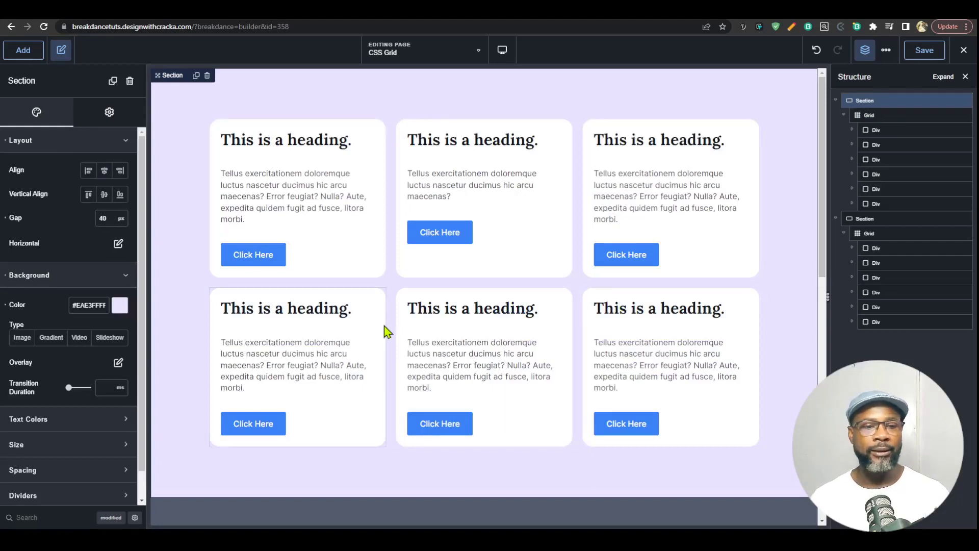
click(395, 295)
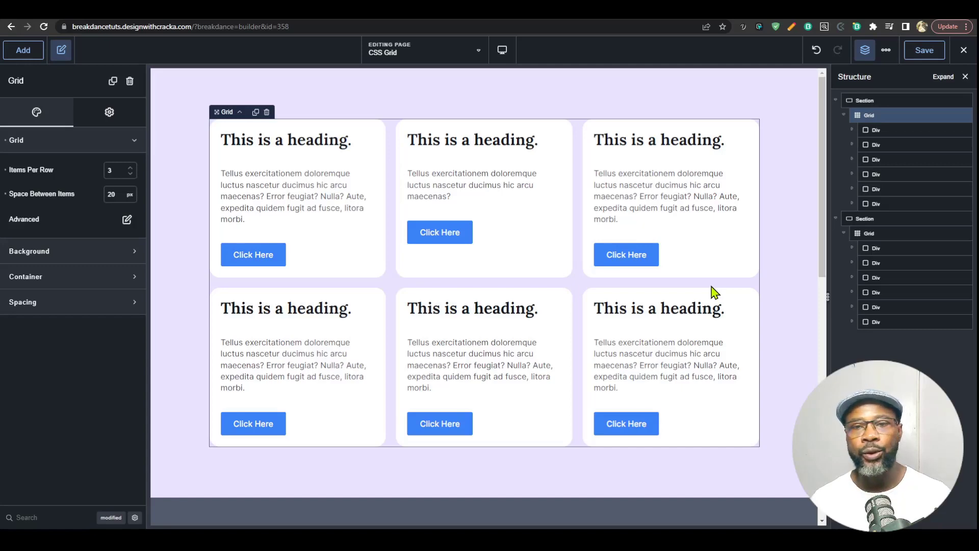
click(869, 101)
click(874, 114)
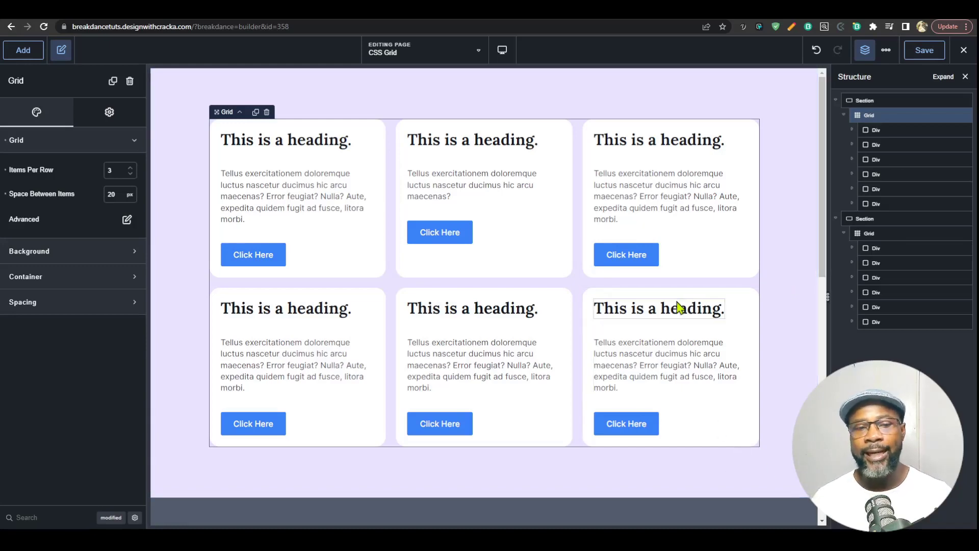
click(518, 271)
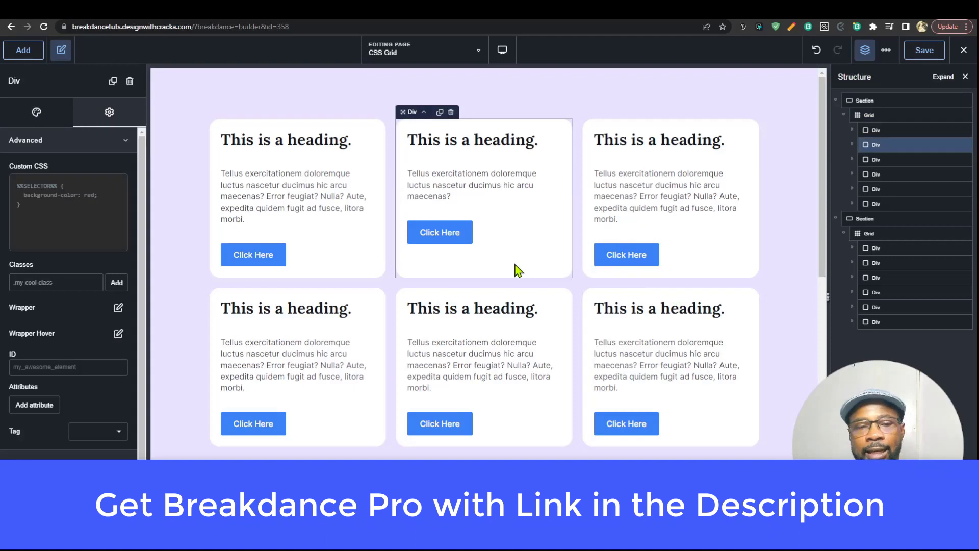
click(340, 274)
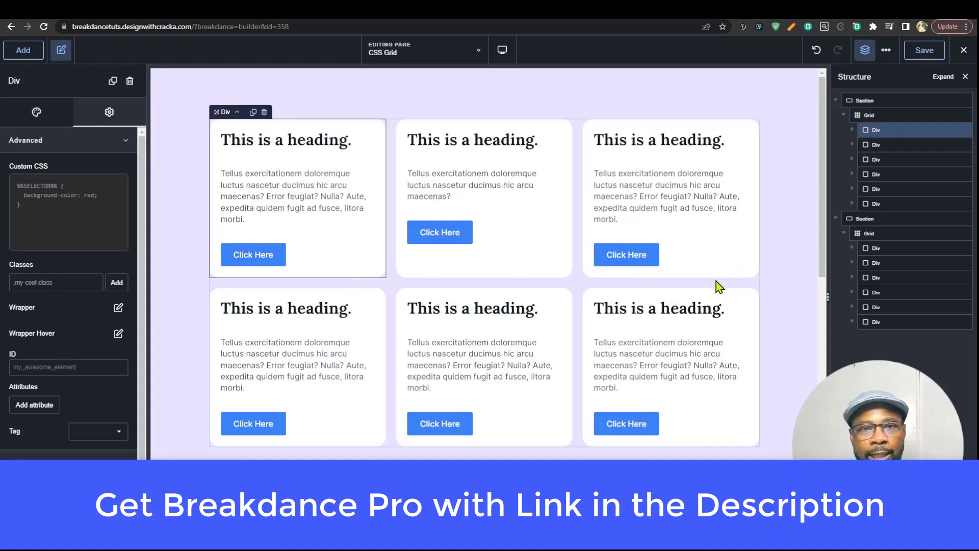